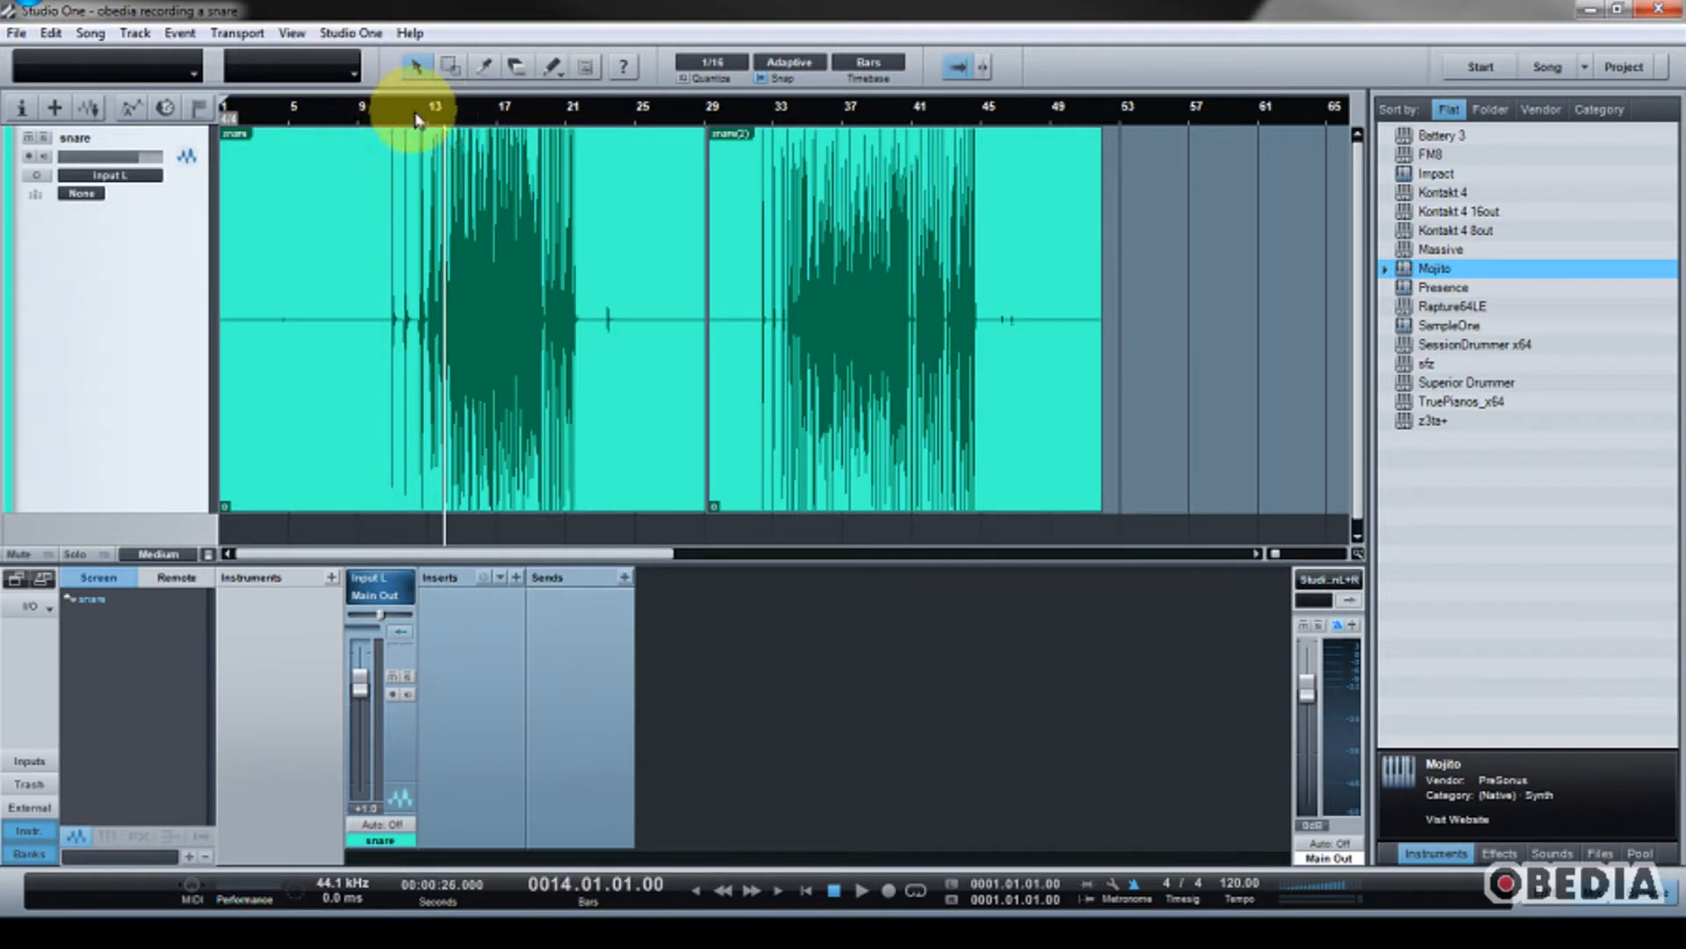
# Step: Play back part of each snare take, from bar 14 and from bar 34, to compare their sound
pyautogui.press('space')
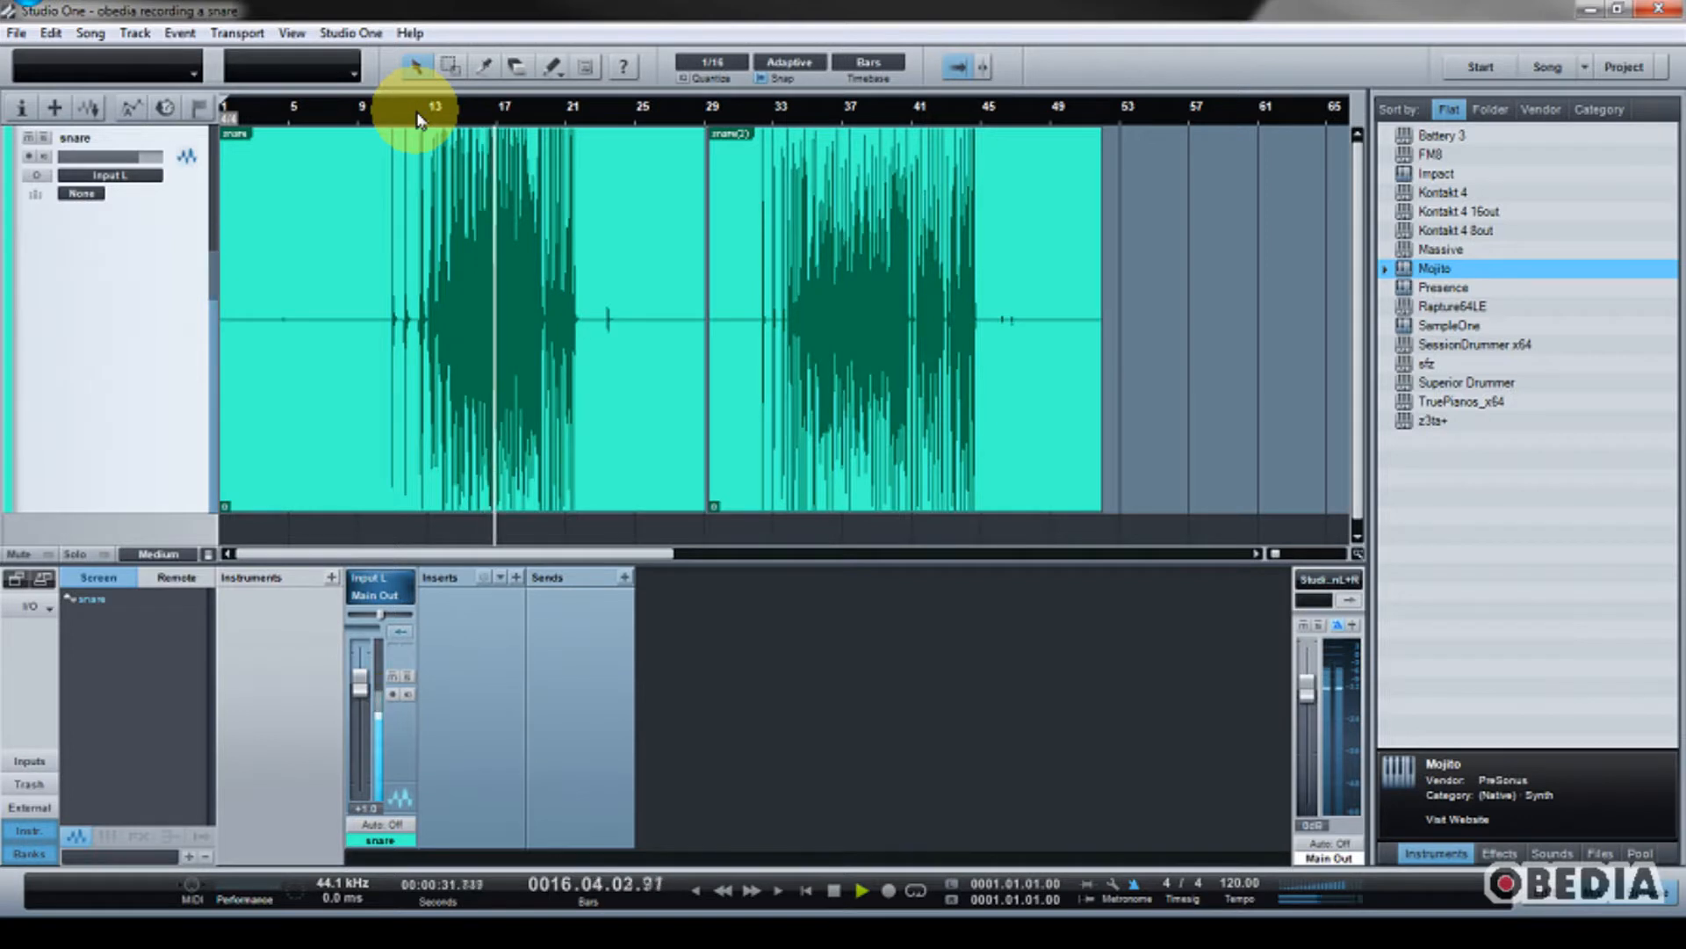
pyautogui.press('space')
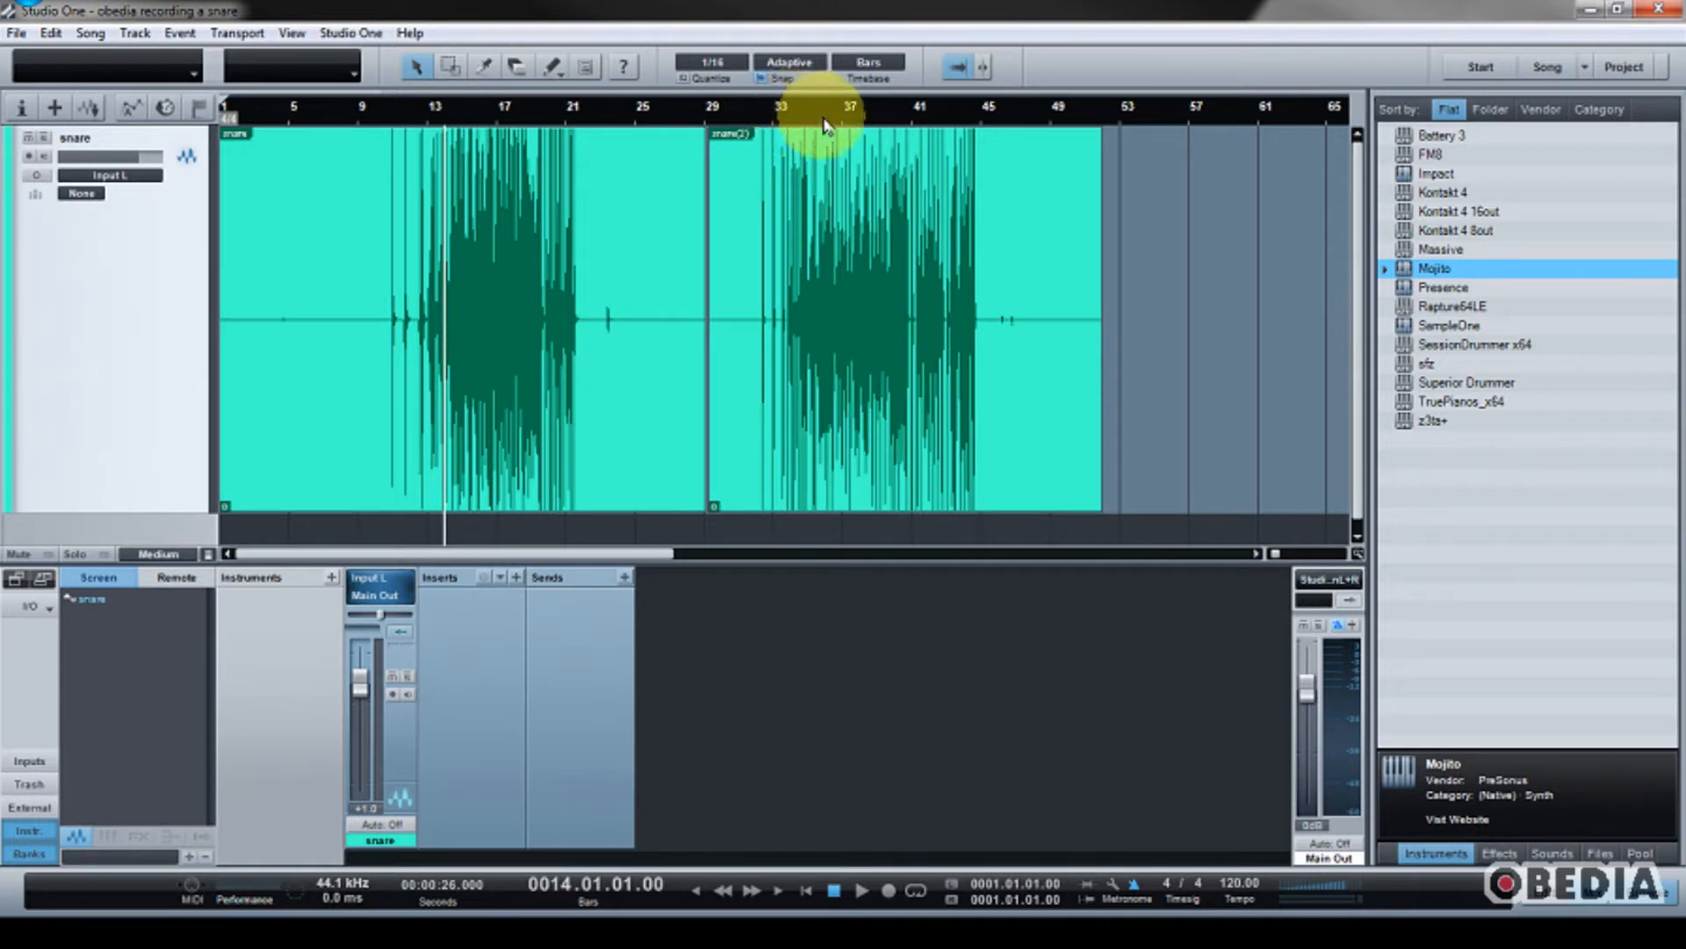
pyautogui.press('space')
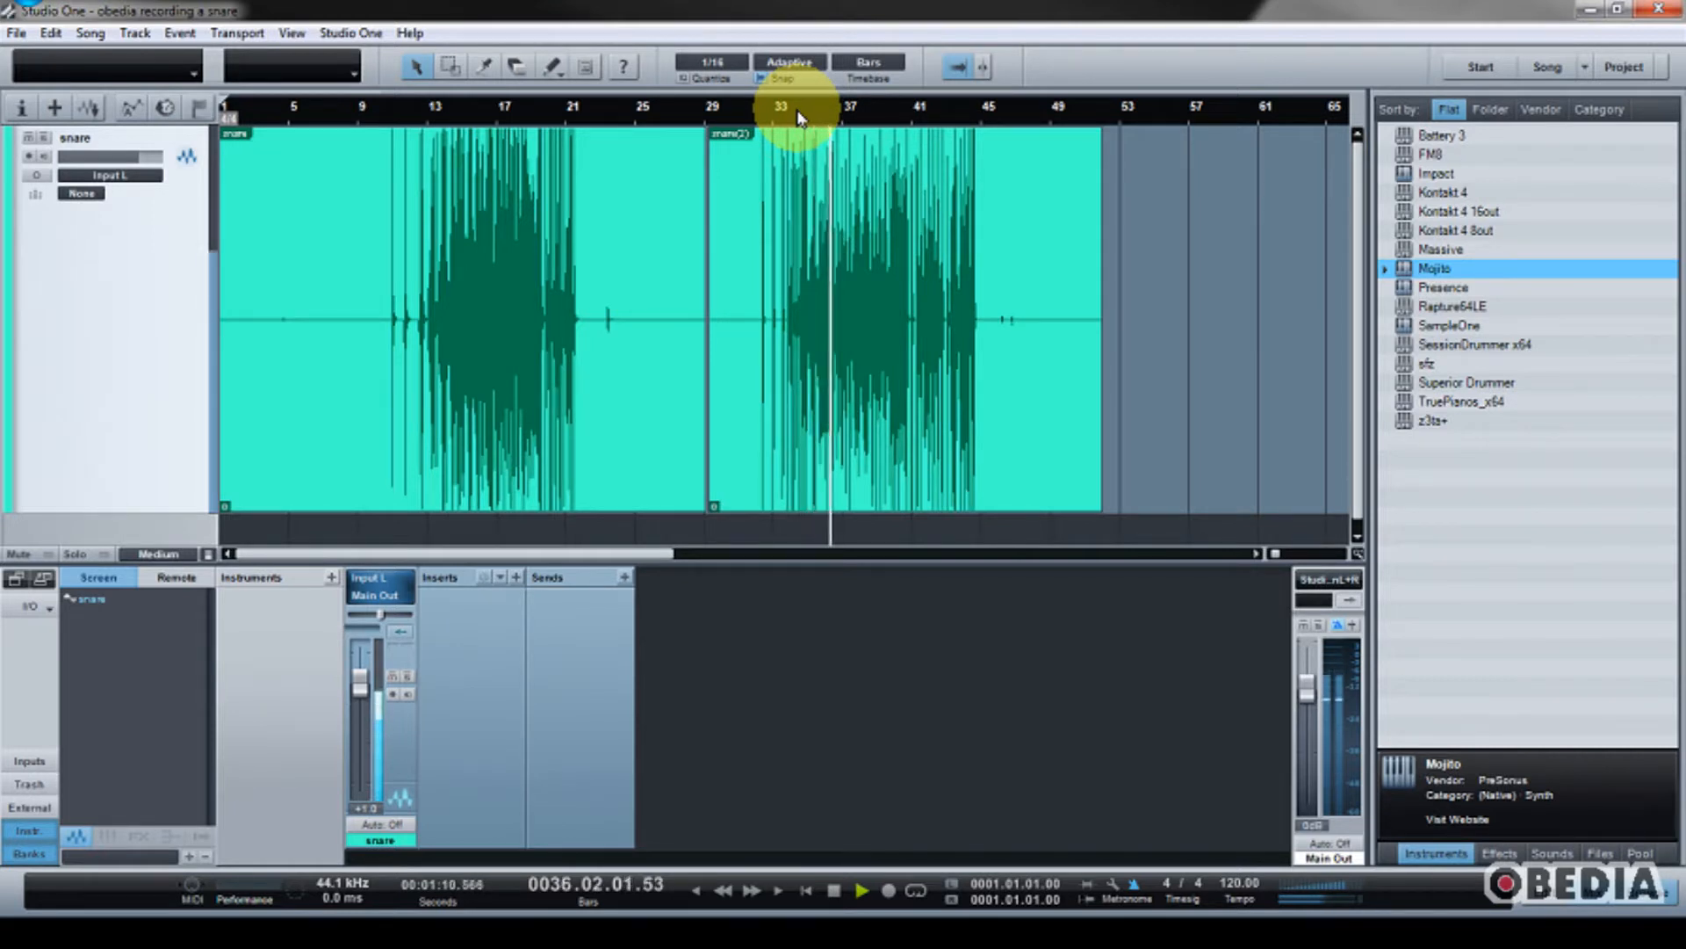
pyautogui.press('space')
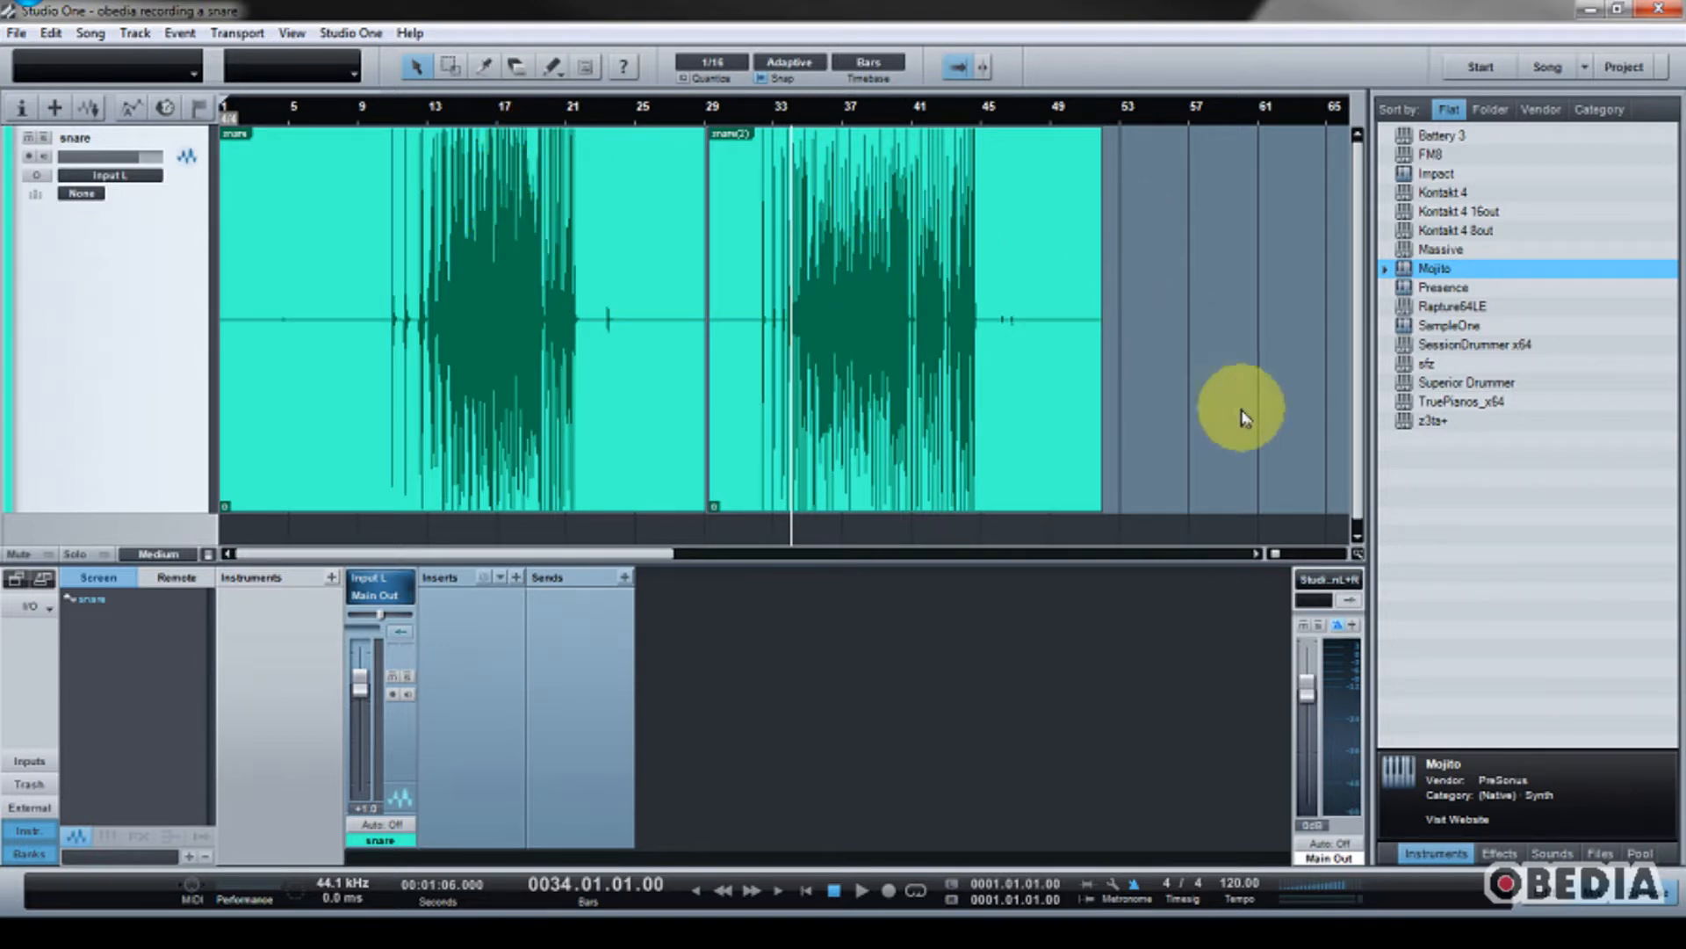
# Step: Insert the PreSonus Pro EQ on the snare channel and loop playback from bar 11 to bar 22
pyautogui.click(1500, 853)
pyautogui.scroll(-4, 1511, 250)
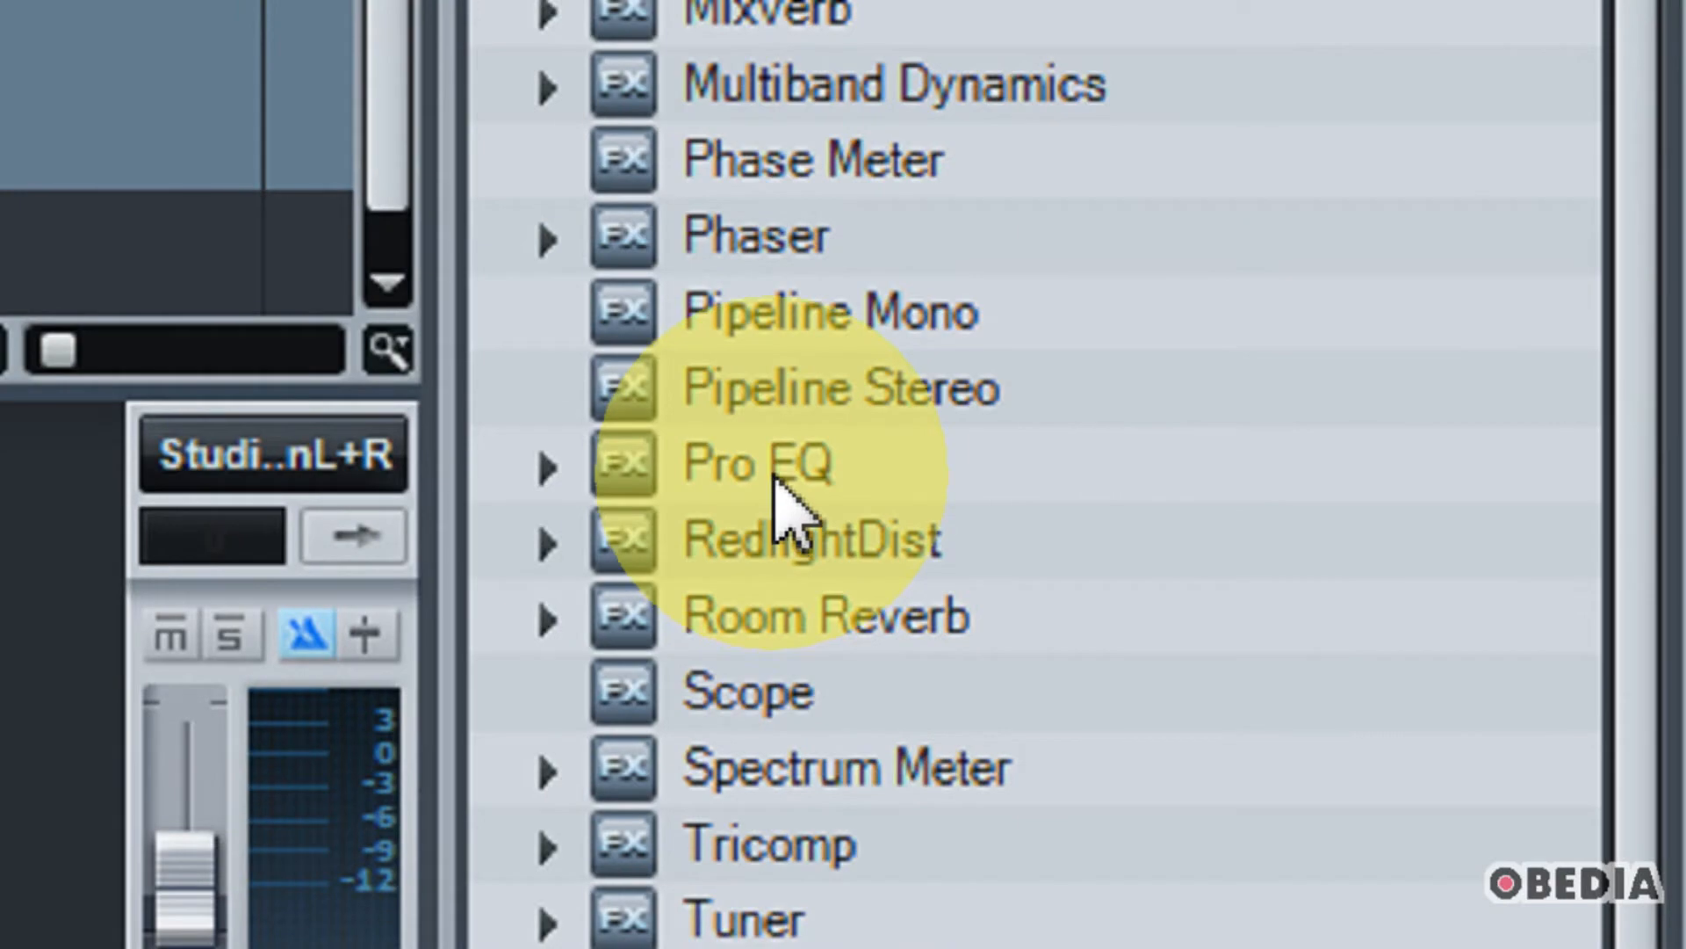
pyautogui.moveTo(773, 475); pyautogui.dragTo(245, 602)
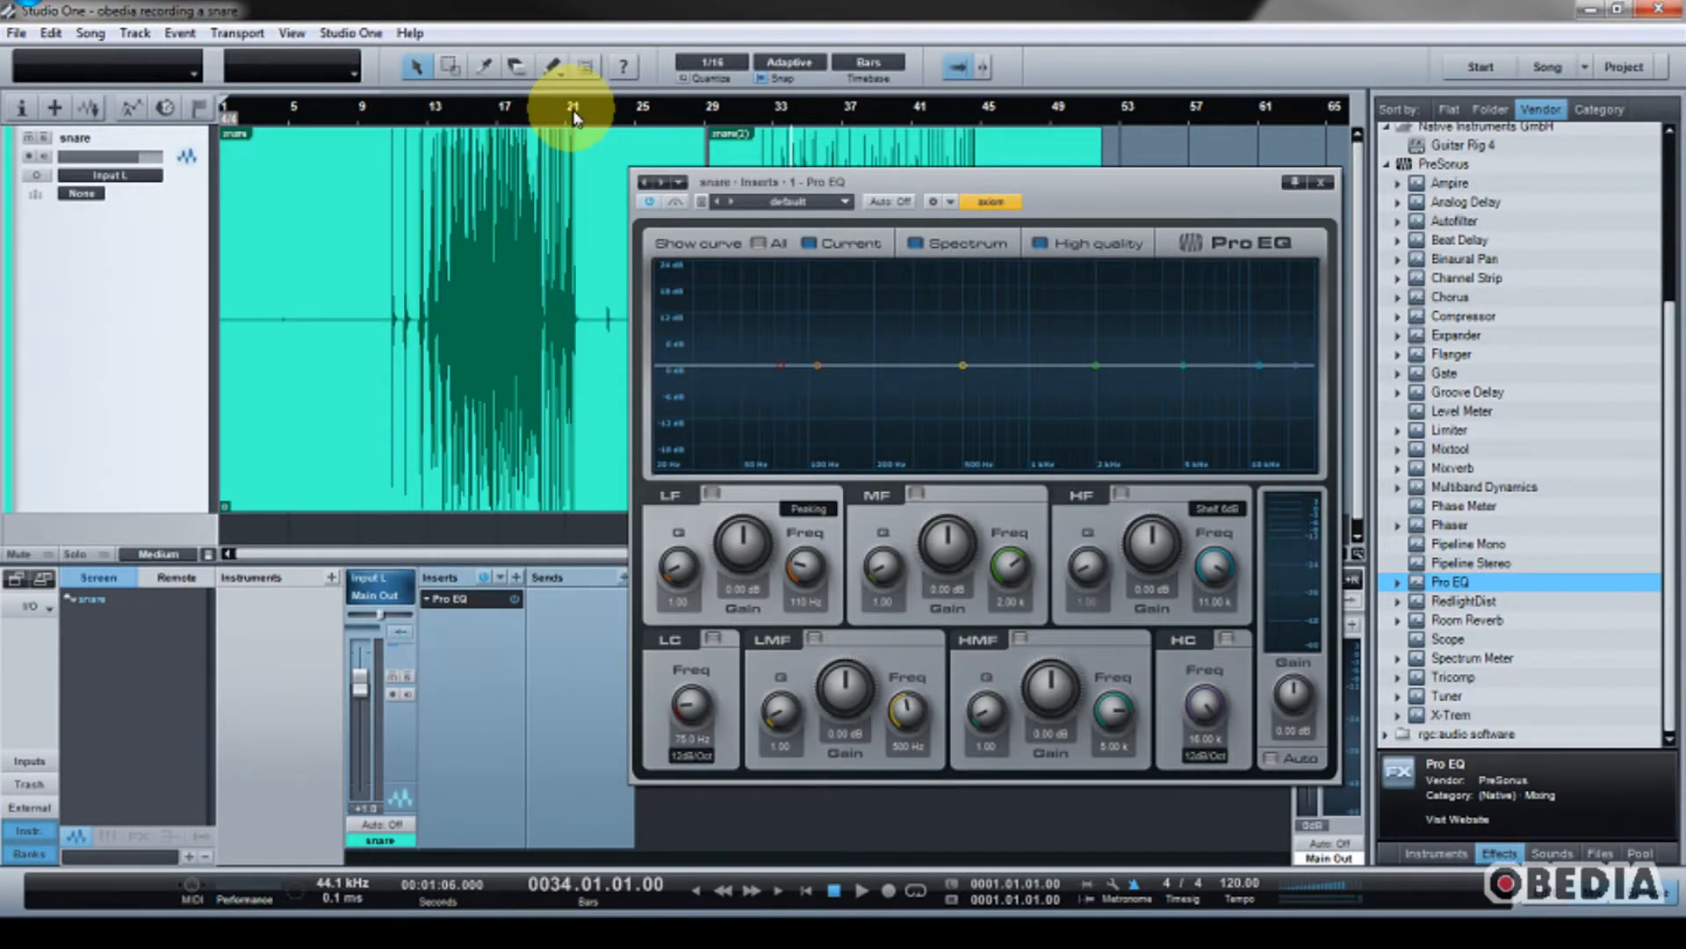
pyautogui.click(395, 105)
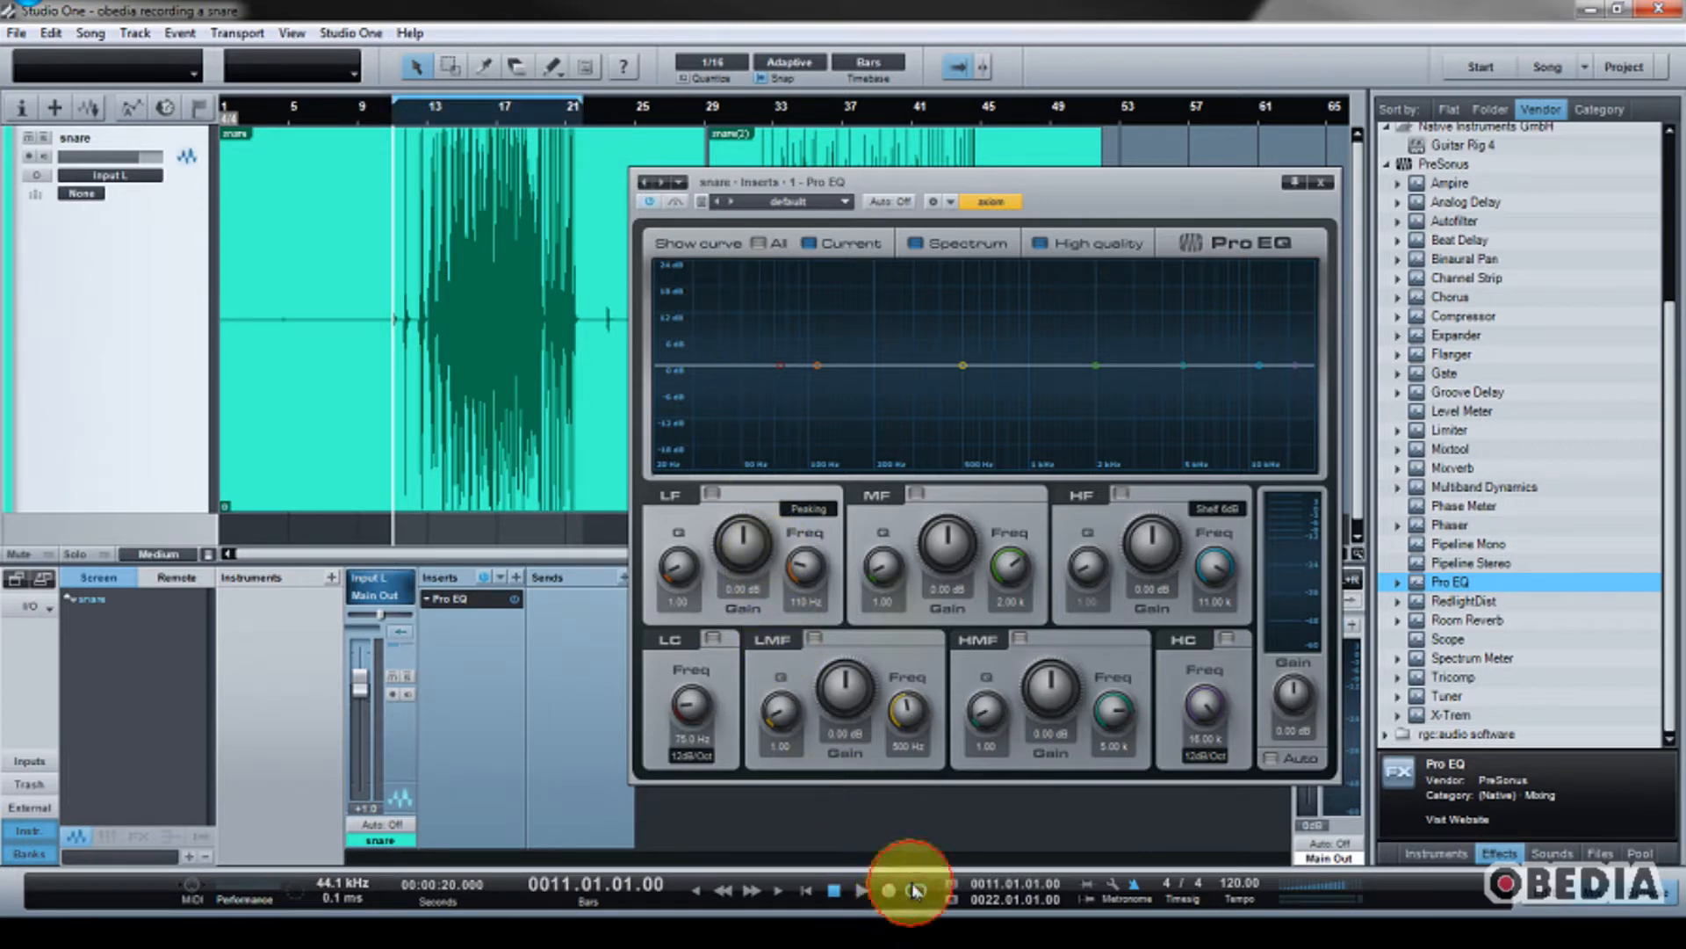
pyautogui.moveTo(810, 183); pyautogui.dragTo(722, 185)
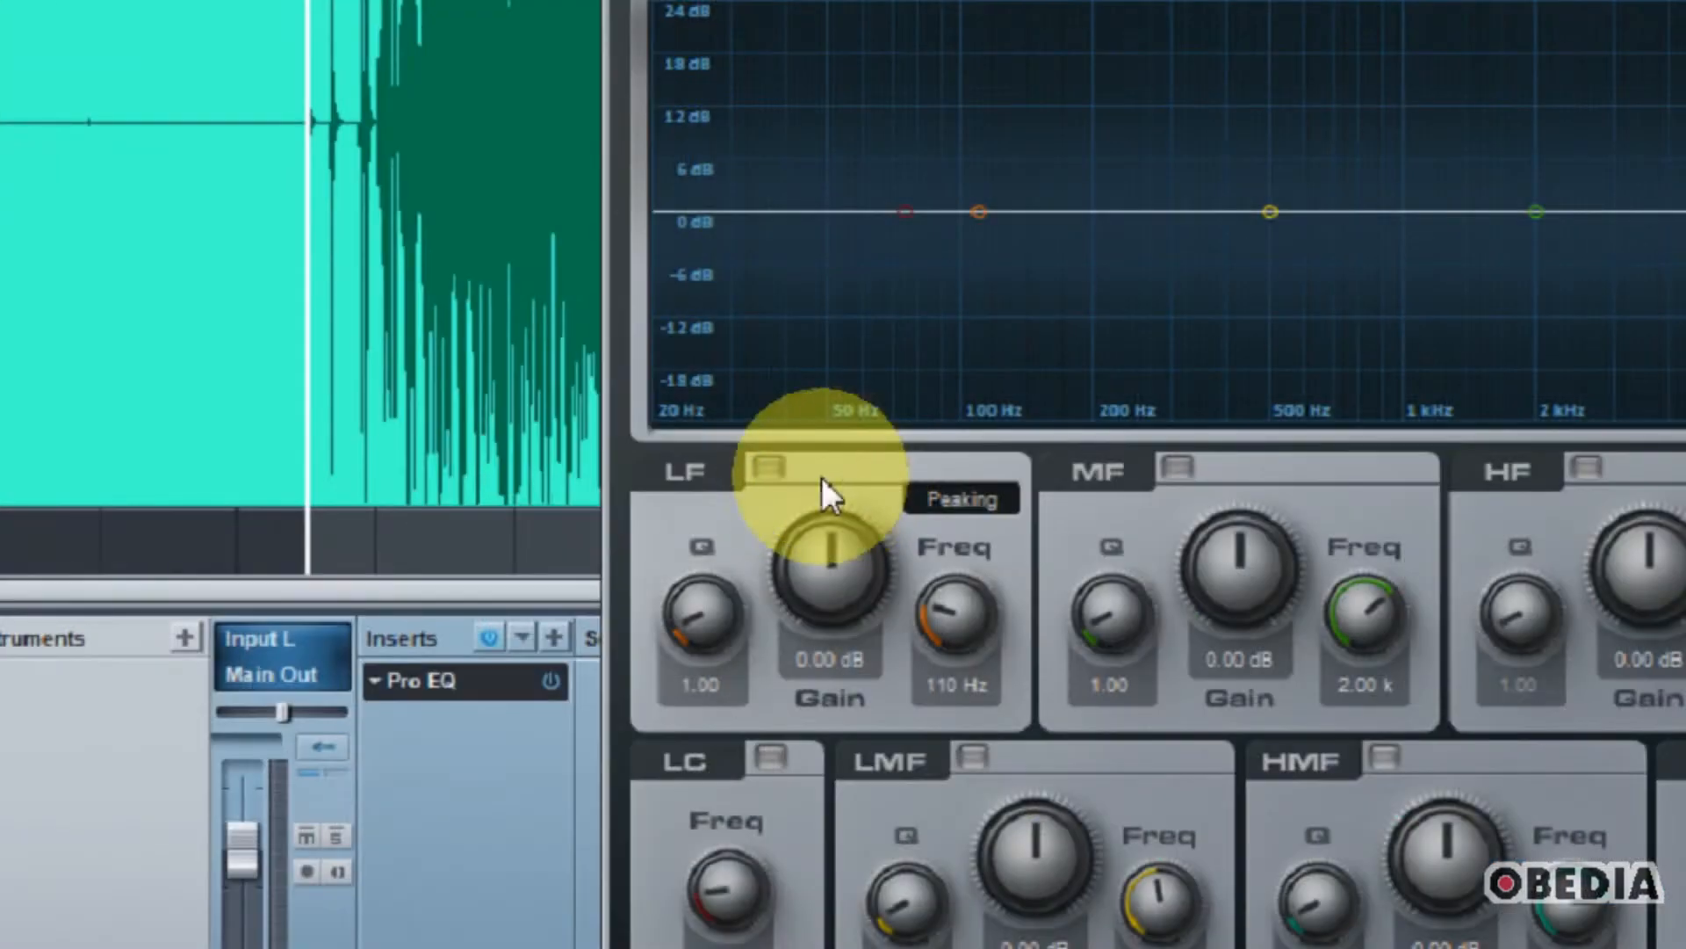
# Step: Enable the Pro EQ's LF and low-cut bands, raise the low-cut frequency to about 100 Hz, and audition from about bar 14
pyautogui.click(770, 466)
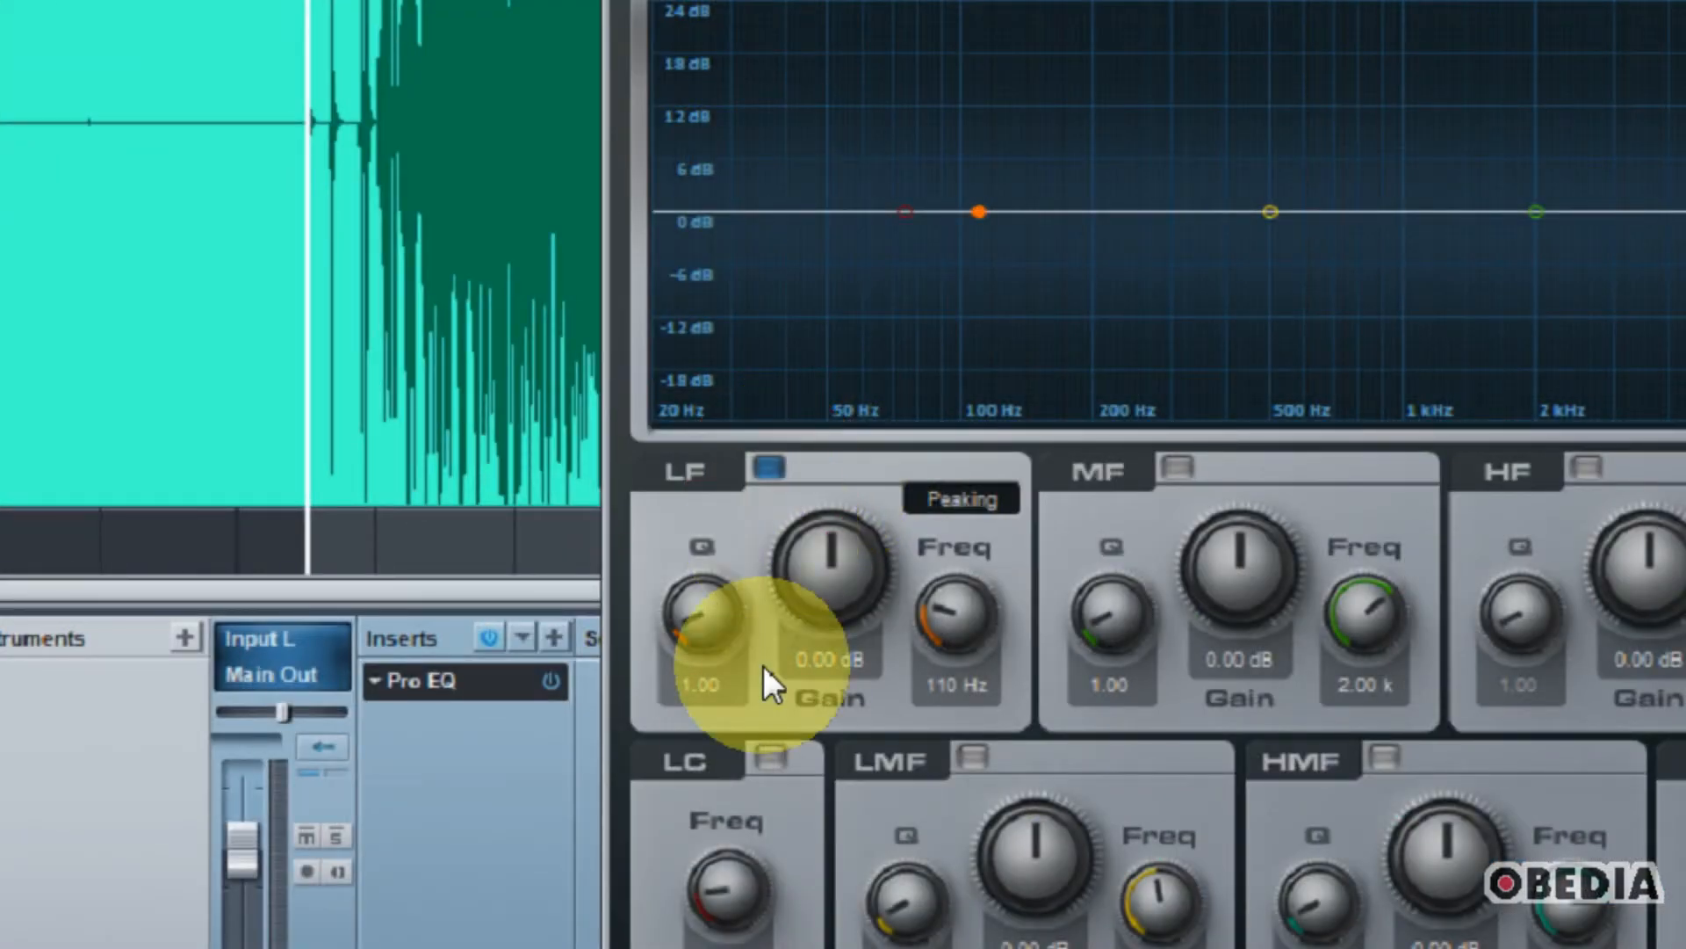
pyautogui.click(775, 740)
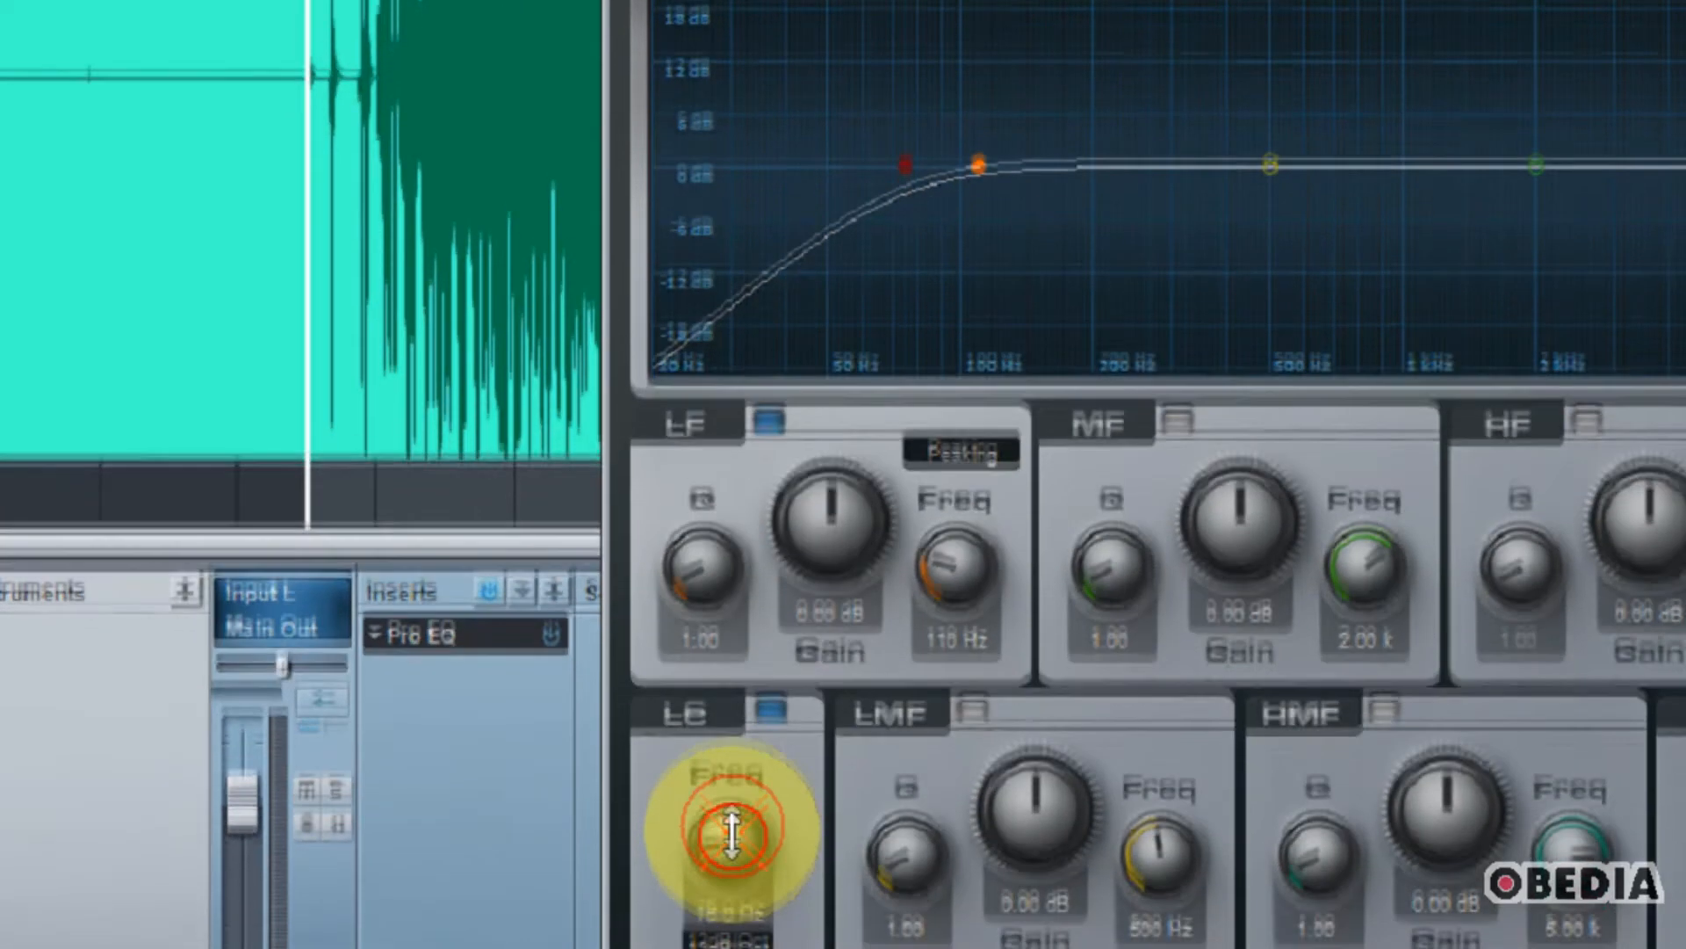
pyautogui.moveTo(733, 900); pyautogui.dragTo(733, 884)
pyautogui.moveTo(734, 790); pyautogui.dragTo(734, 782)
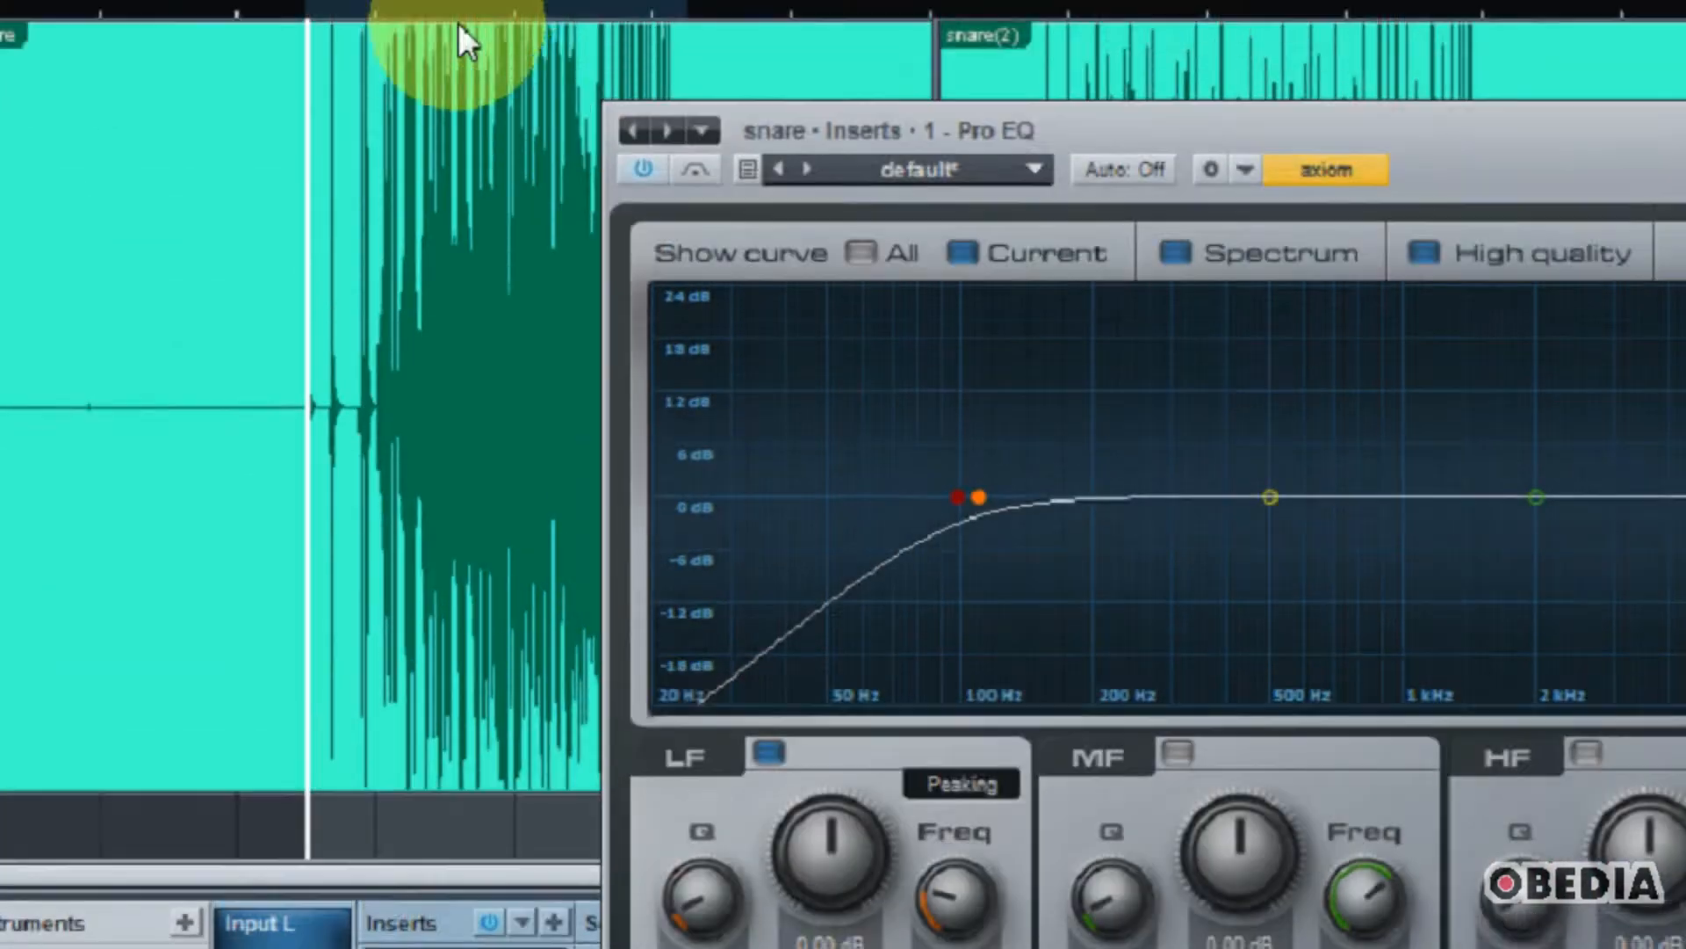
pyautogui.click(420, 48)
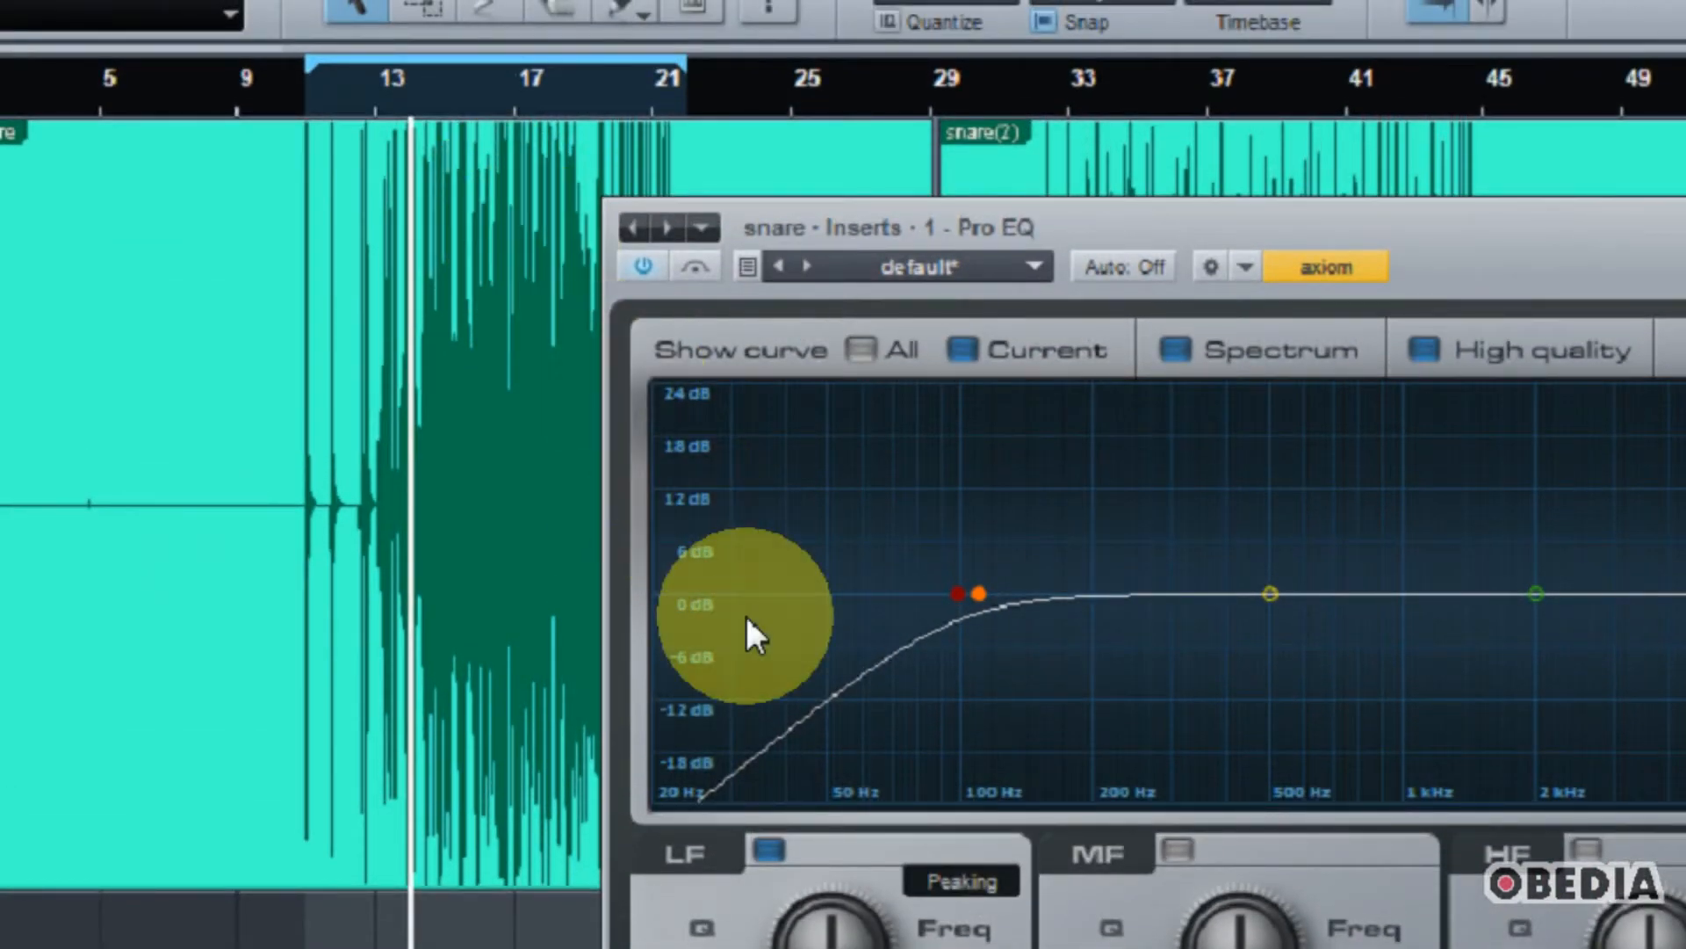
pyautogui.press('space')
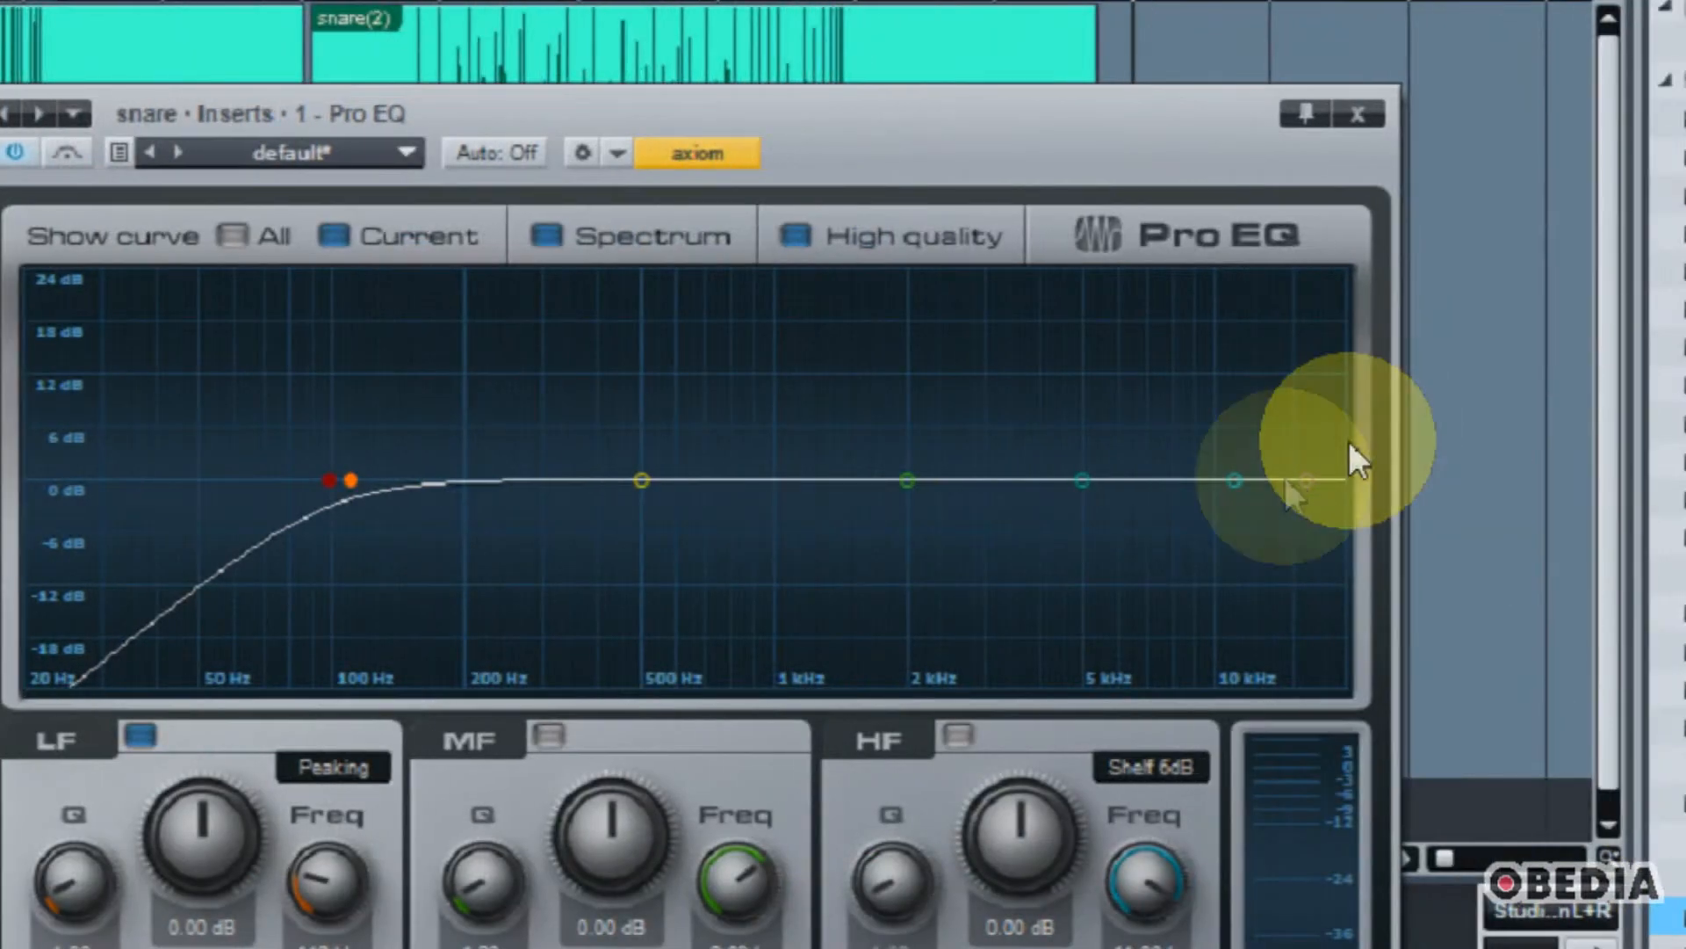
# Step: Boost the HF band by about 7 dB and the HMF and MF bands by about 6 dB each
pyautogui.click(1233, 479)
pyautogui.moveTo(1235, 472); pyautogui.dragTo(1227, 418)
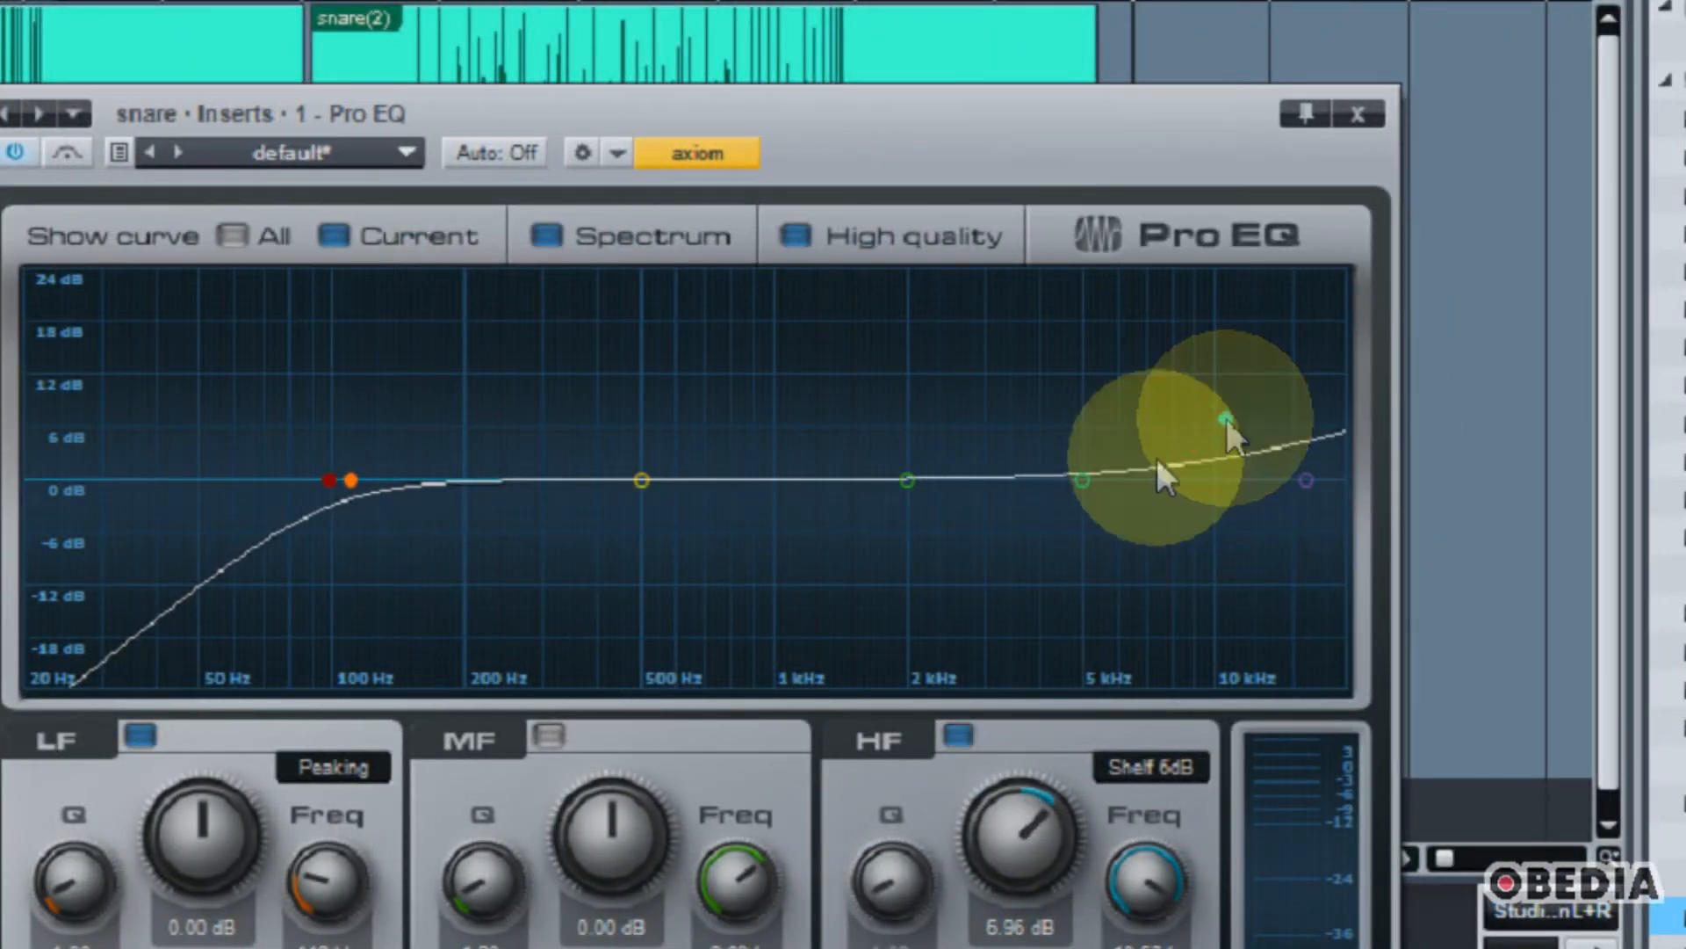
pyautogui.moveTo(1094, 471); pyautogui.dragTo(1070, 435)
pyautogui.moveTo(905, 477); pyautogui.dragTo(882, 414)
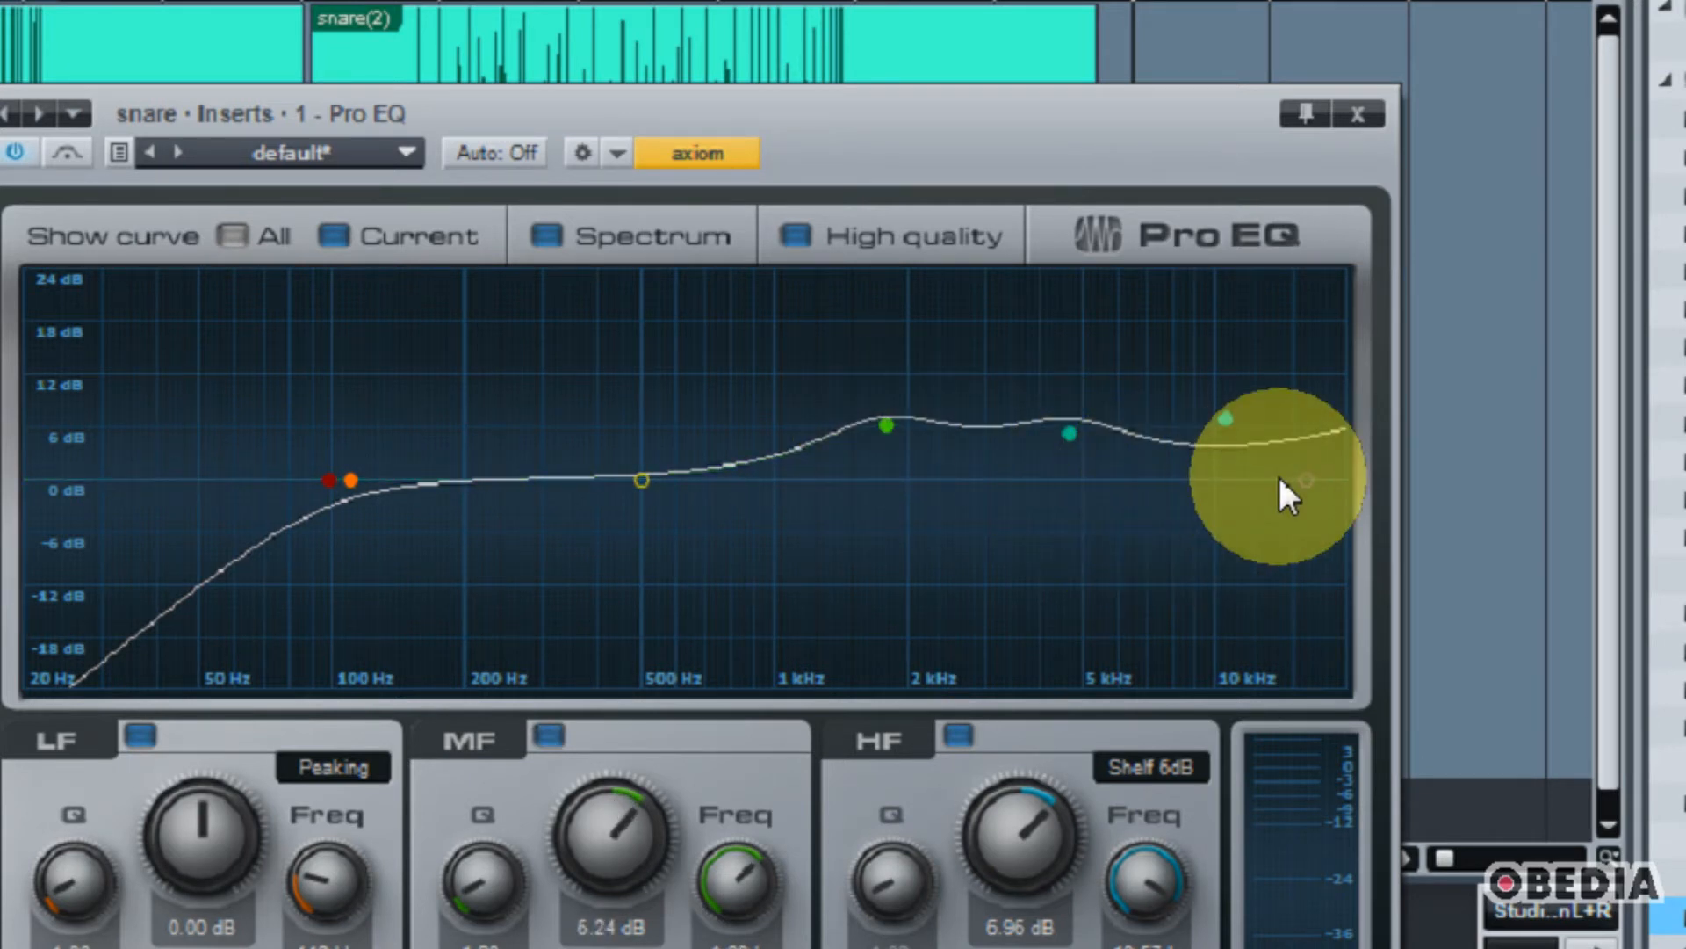
# Step: During playback, refine the boosts to HF 10.32 dB, MF 6.72 dB at 1.52 kHz and HMF near 5 kHz, and cut LMF slightly
pyautogui.press('space')
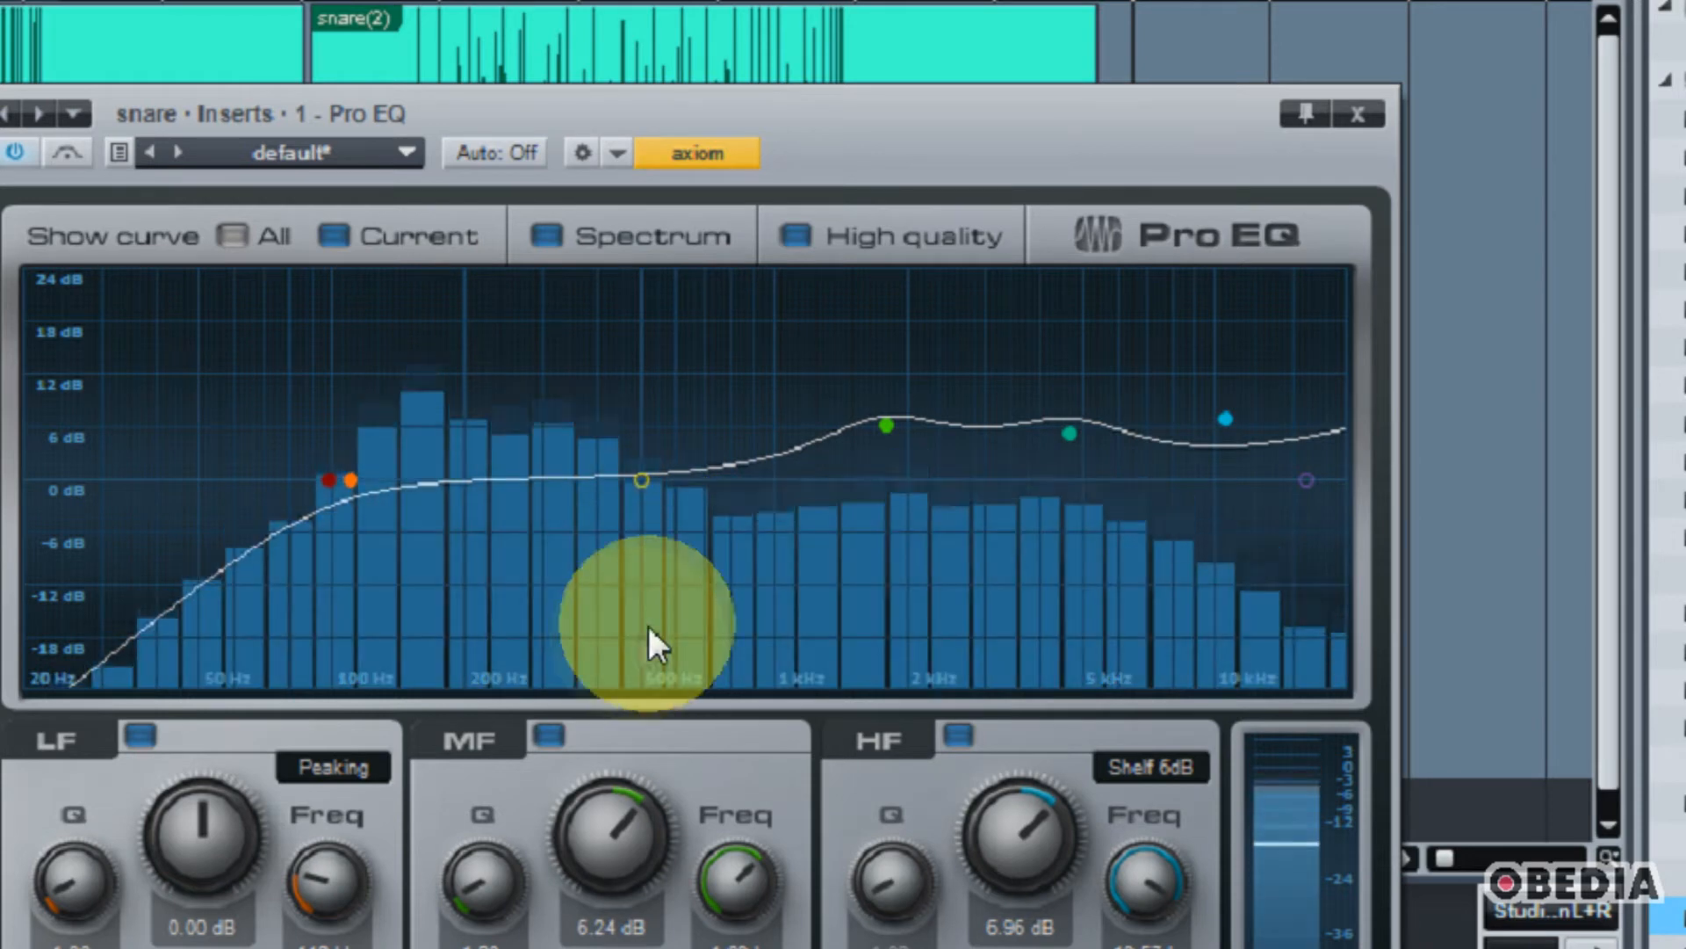
pyautogui.moveTo(1063, 431); pyautogui.dragTo(1091, 414)
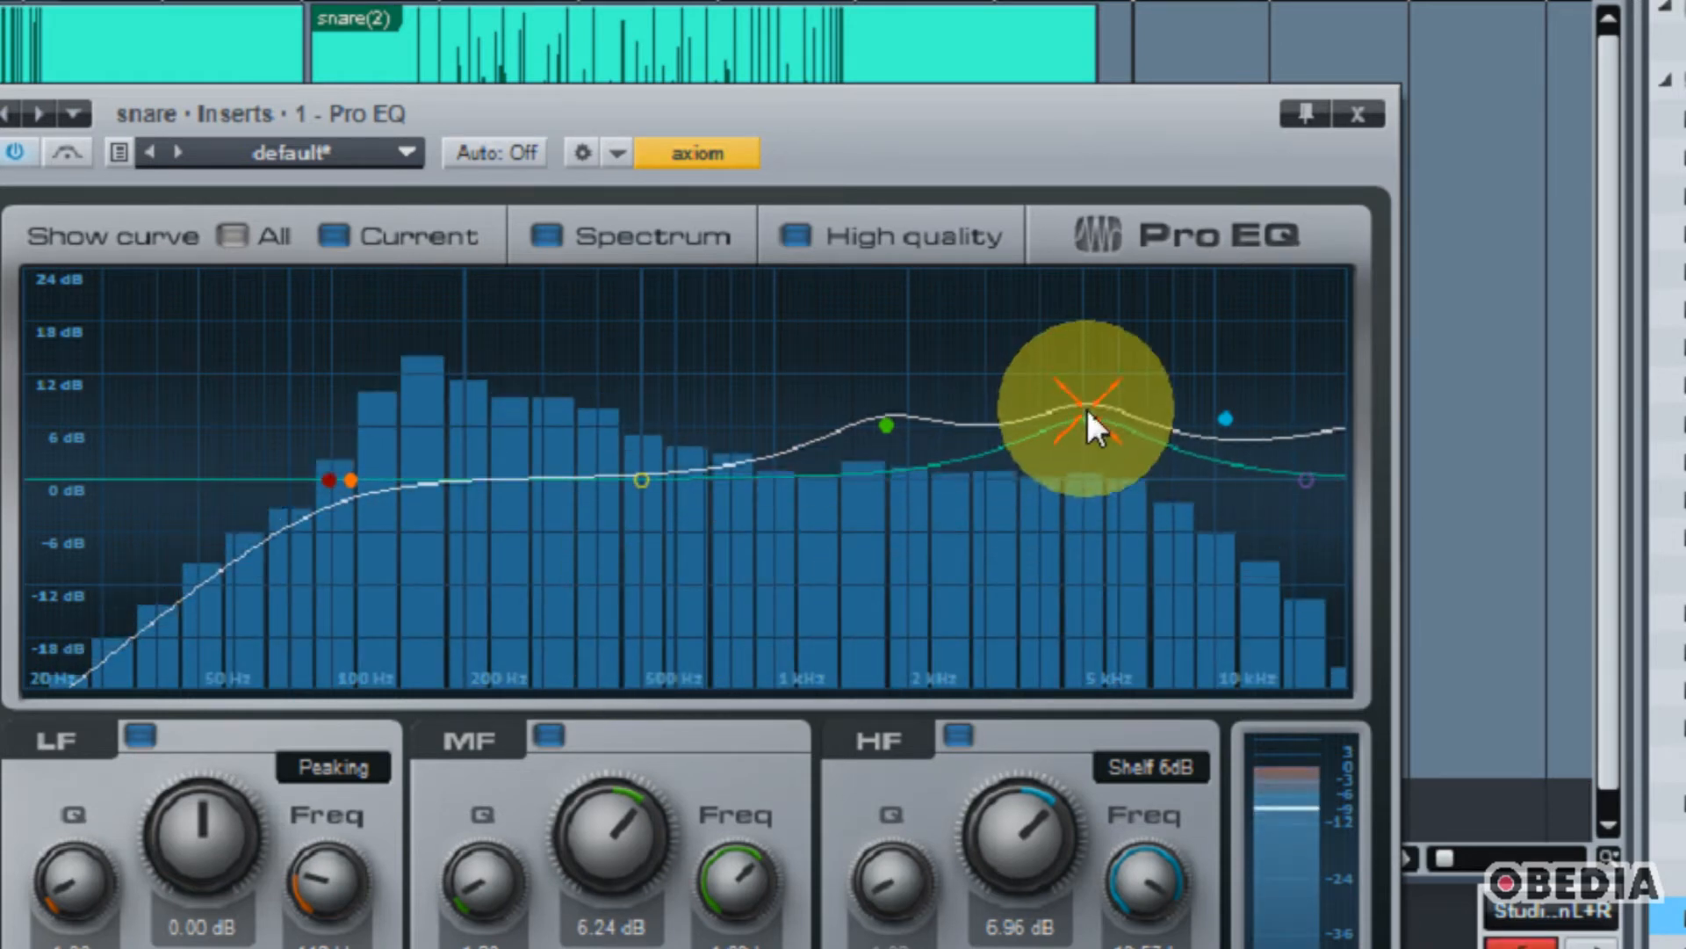
pyautogui.moveTo(1225, 419); pyautogui.dragTo(1239, 389)
pyautogui.moveTo(887, 425)
pyautogui.mouseDown()
pyautogui.moveTo(798, 377)
pyautogui.moveTo(851, 450)
pyautogui.moveTo(854, 421)
pyautogui.mouseUp()
pyautogui.click(629, 486)
pyautogui.moveTo(629, 486); pyautogui.dragTo(663, 494)
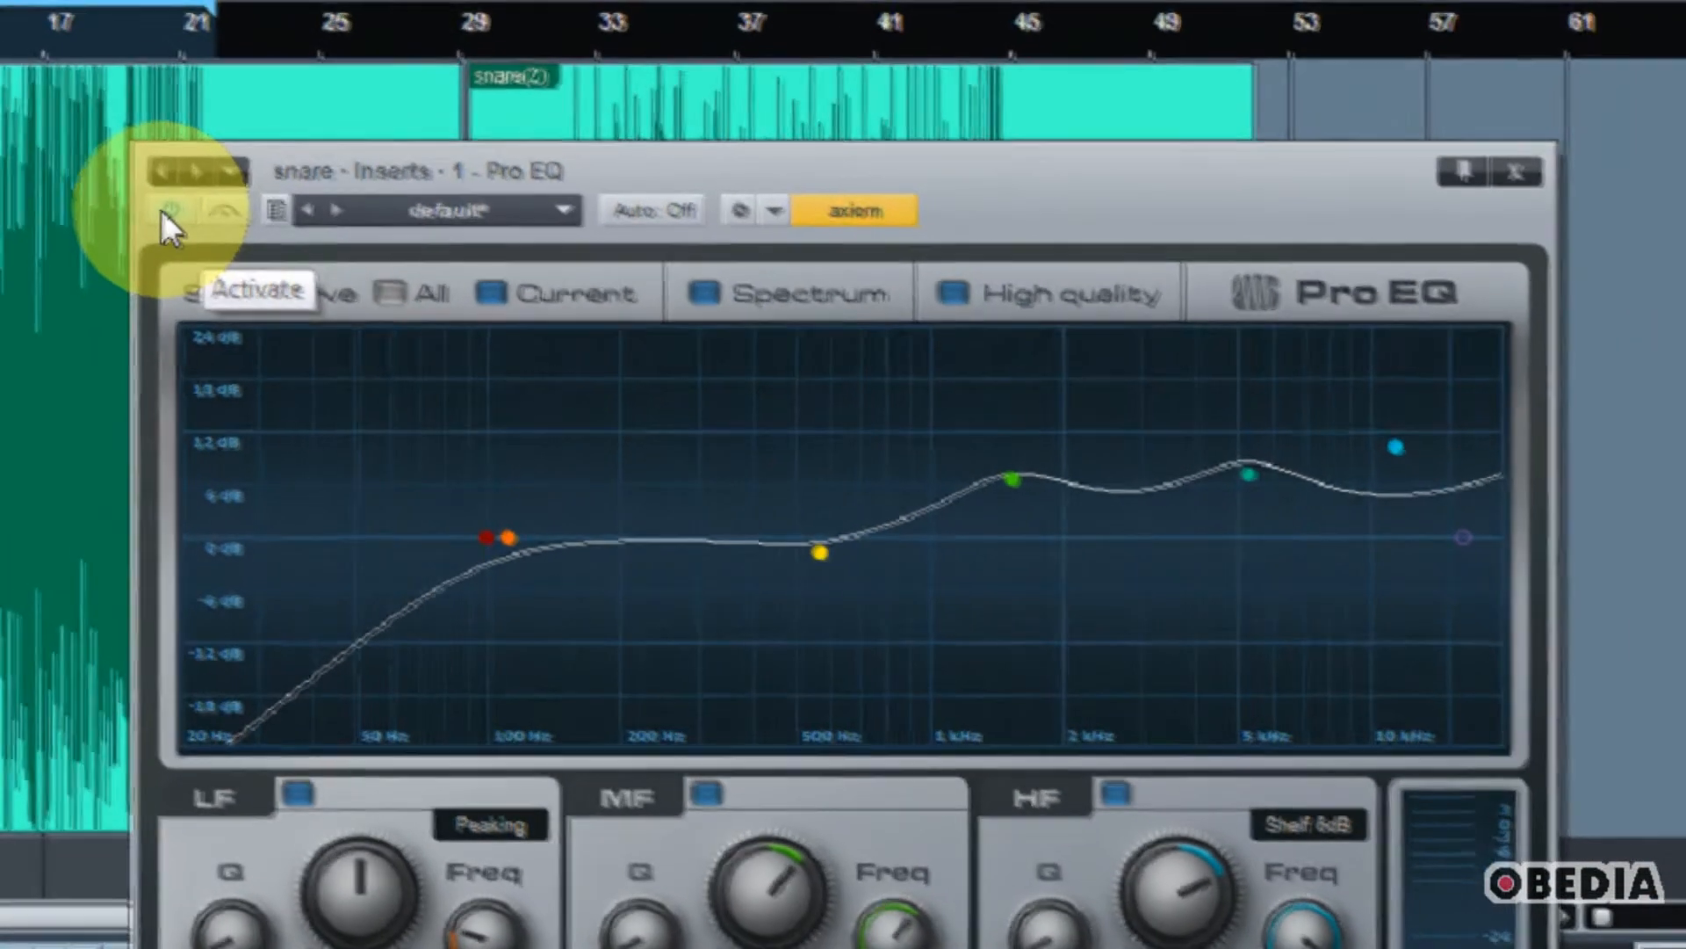
# Step: Bypass and reactivate the Pro EQ during playback to compare the snare with and without equalization
pyautogui.click(130, 186)
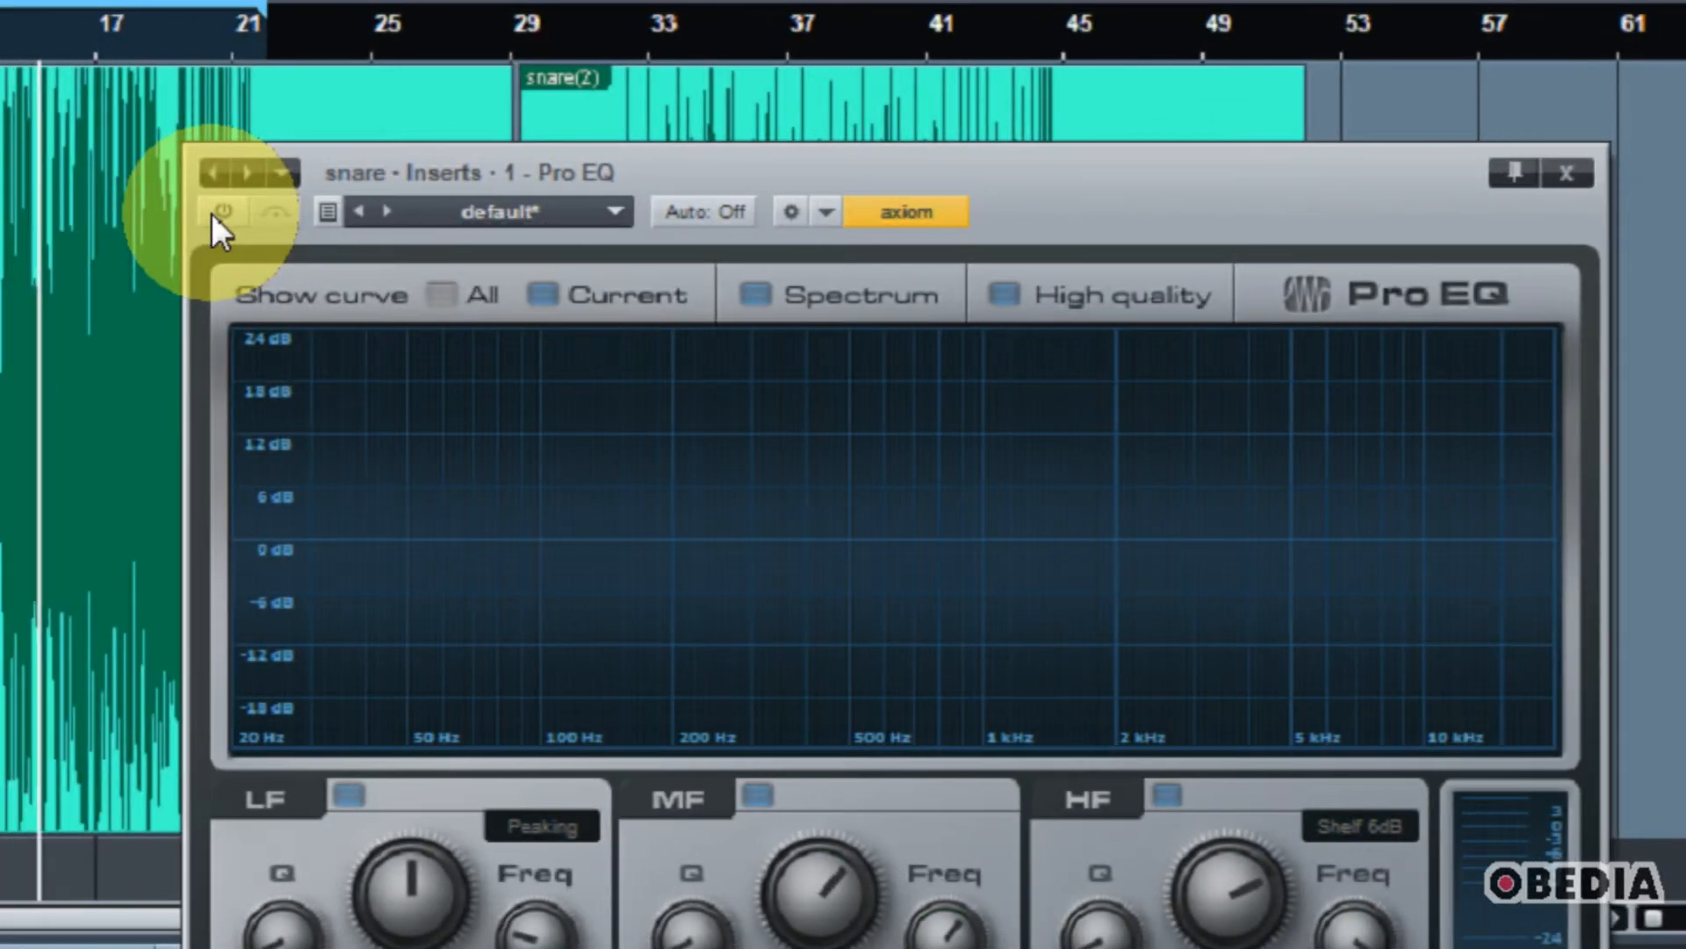
pyautogui.click(212, 214)
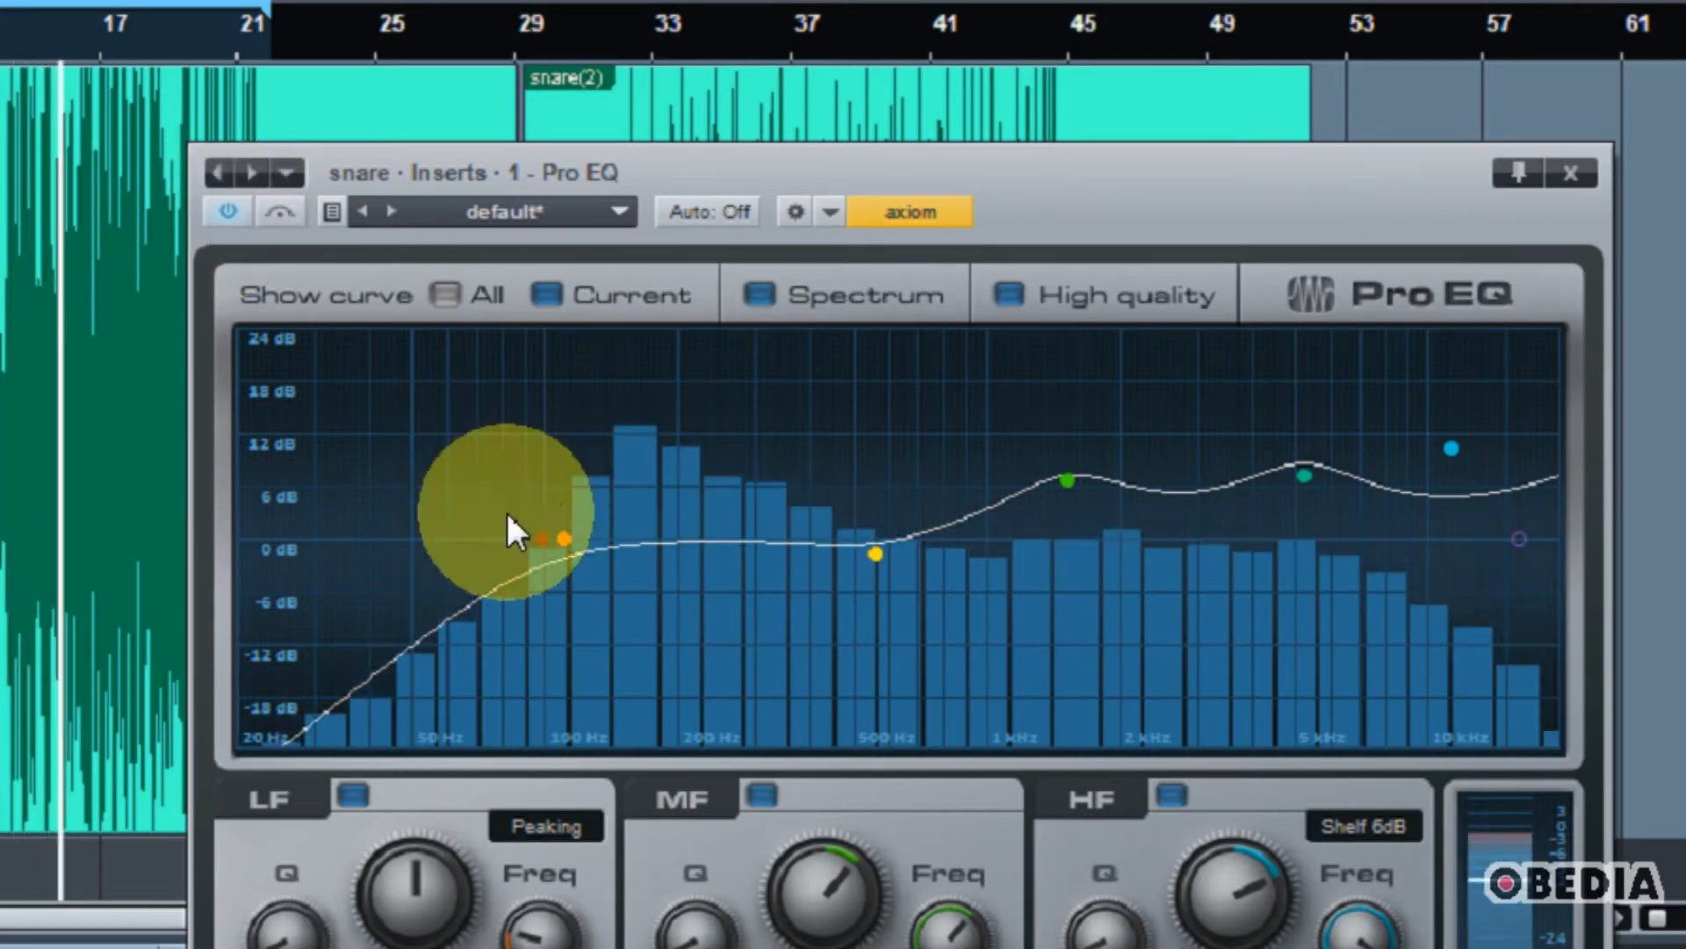
pyautogui.press('space')
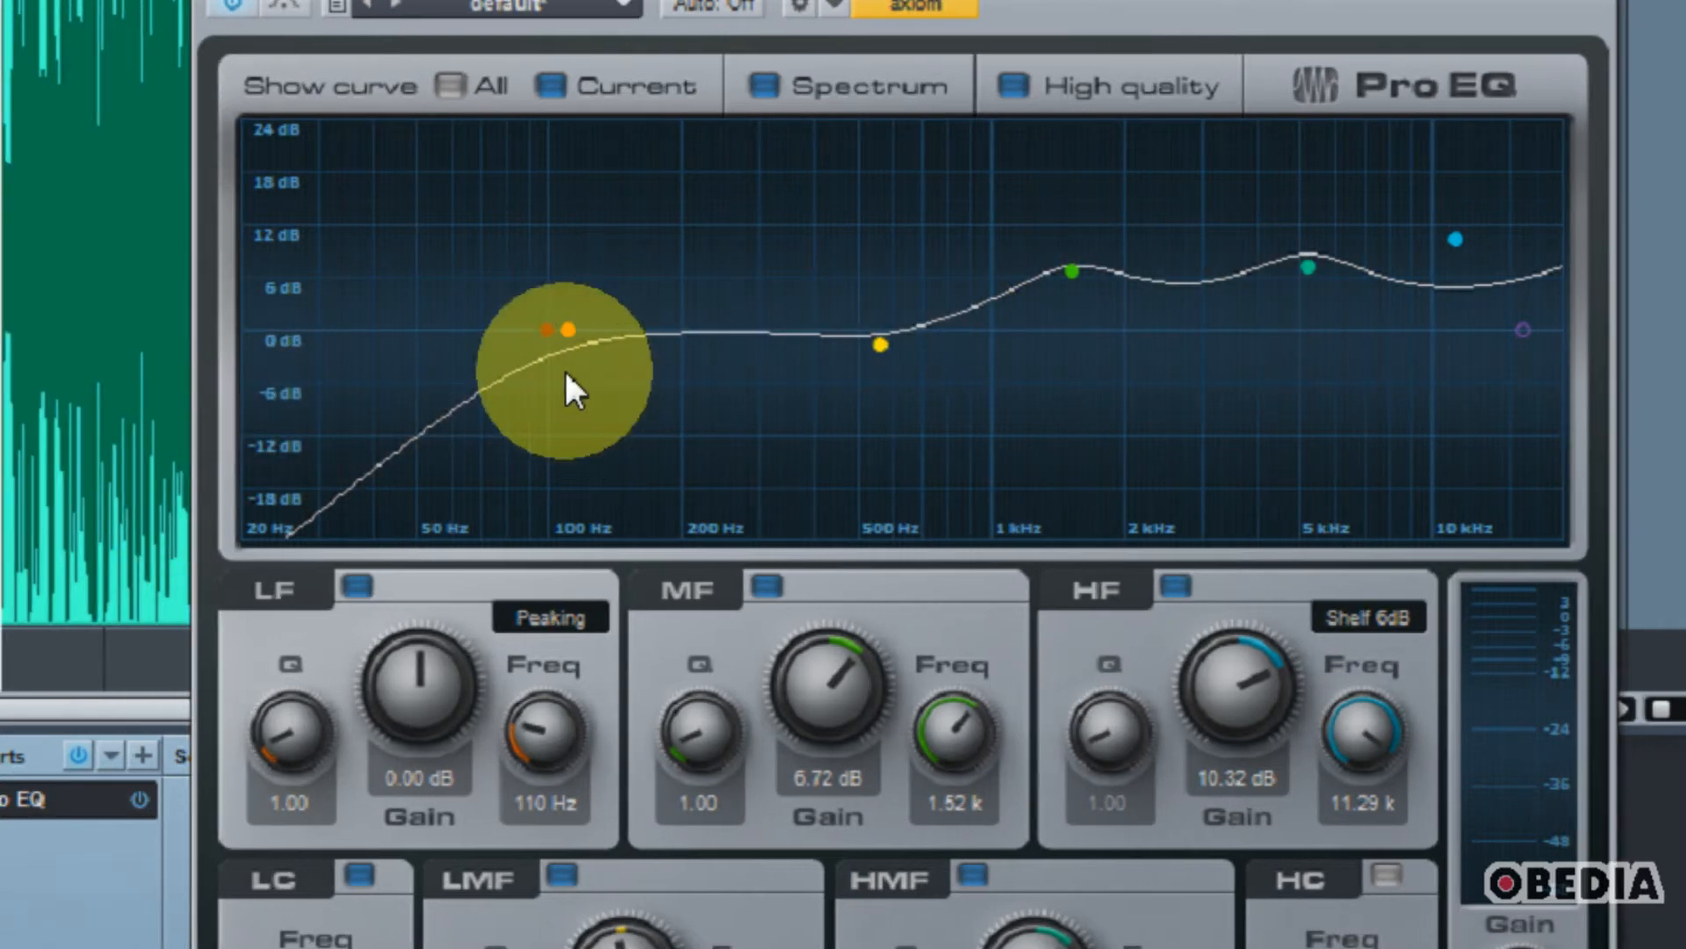
pyautogui.click(520, 404)
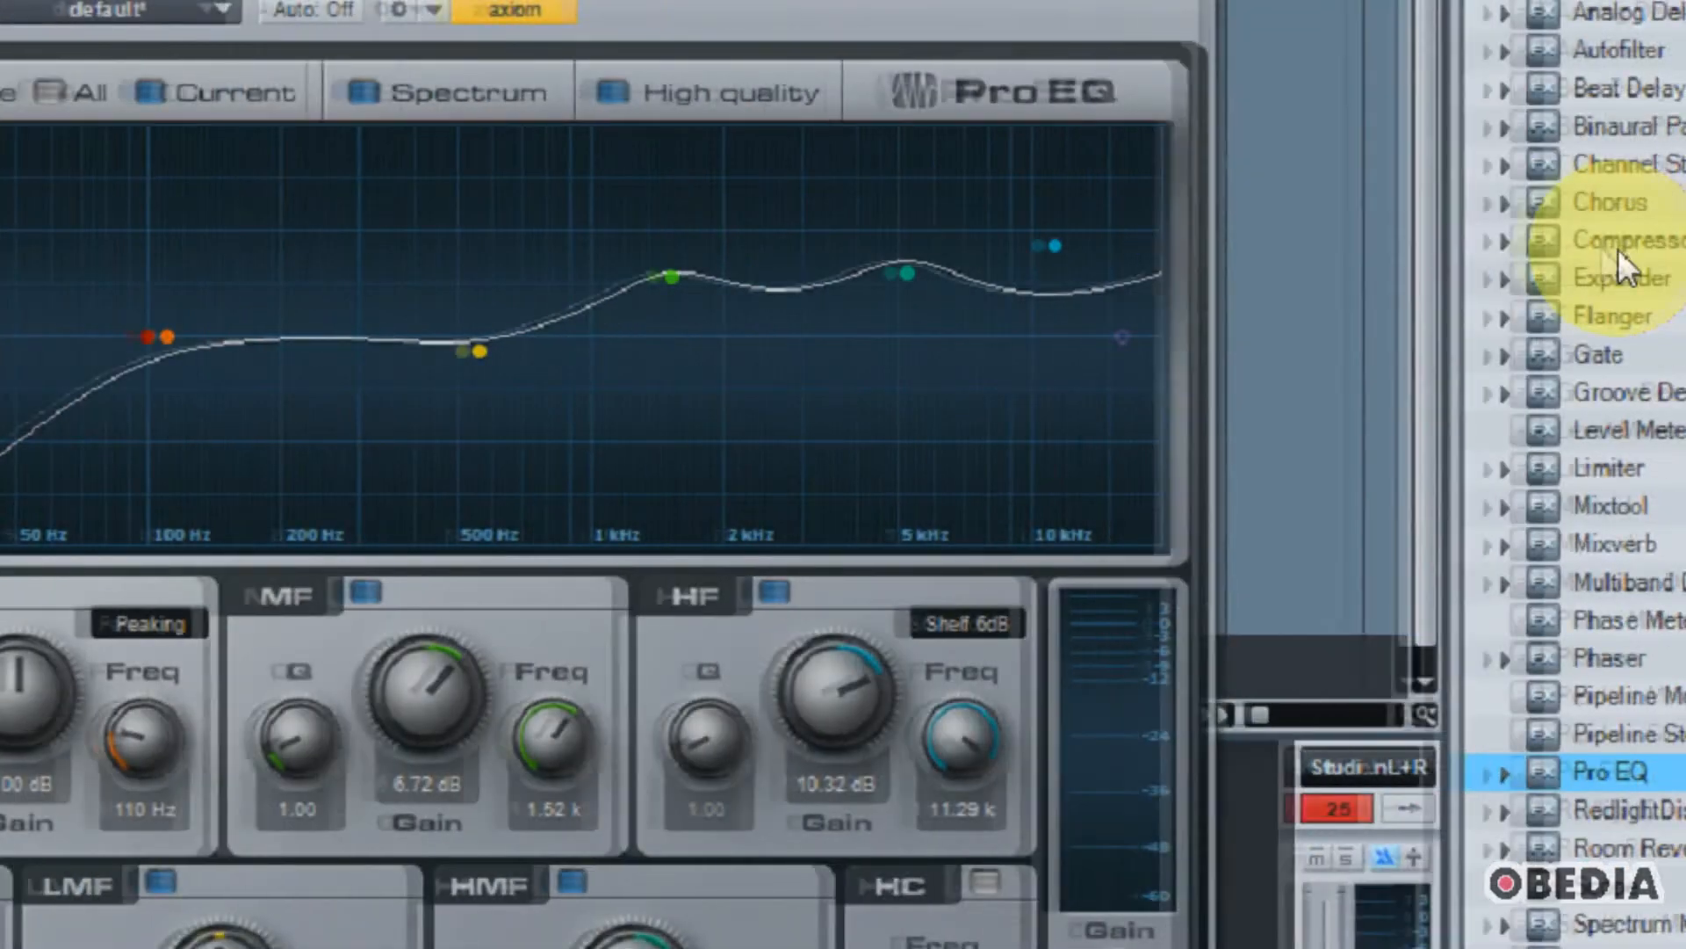
# Step: Insert a Compressor after the Pro EQ on the snare channel and reposition its window
pyautogui.moveTo(1618, 250); pyautogui.dragTo(76, 820)
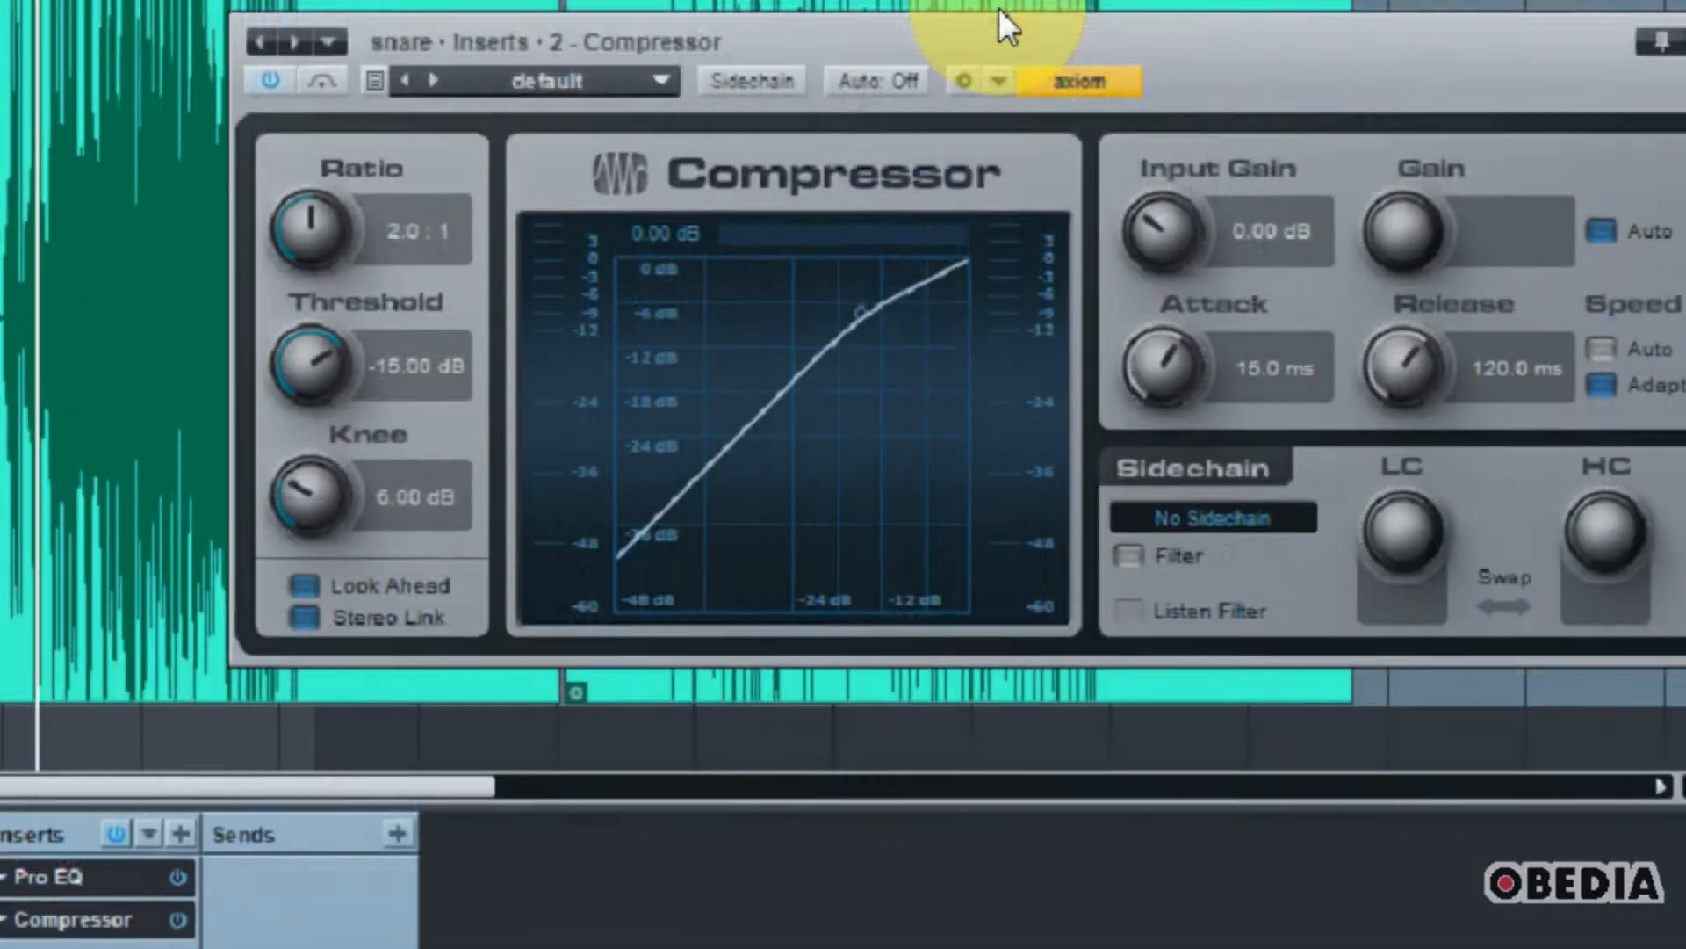
pyautogui.moveTo(1002, 20); pyautogui.dragTo(829, 88)
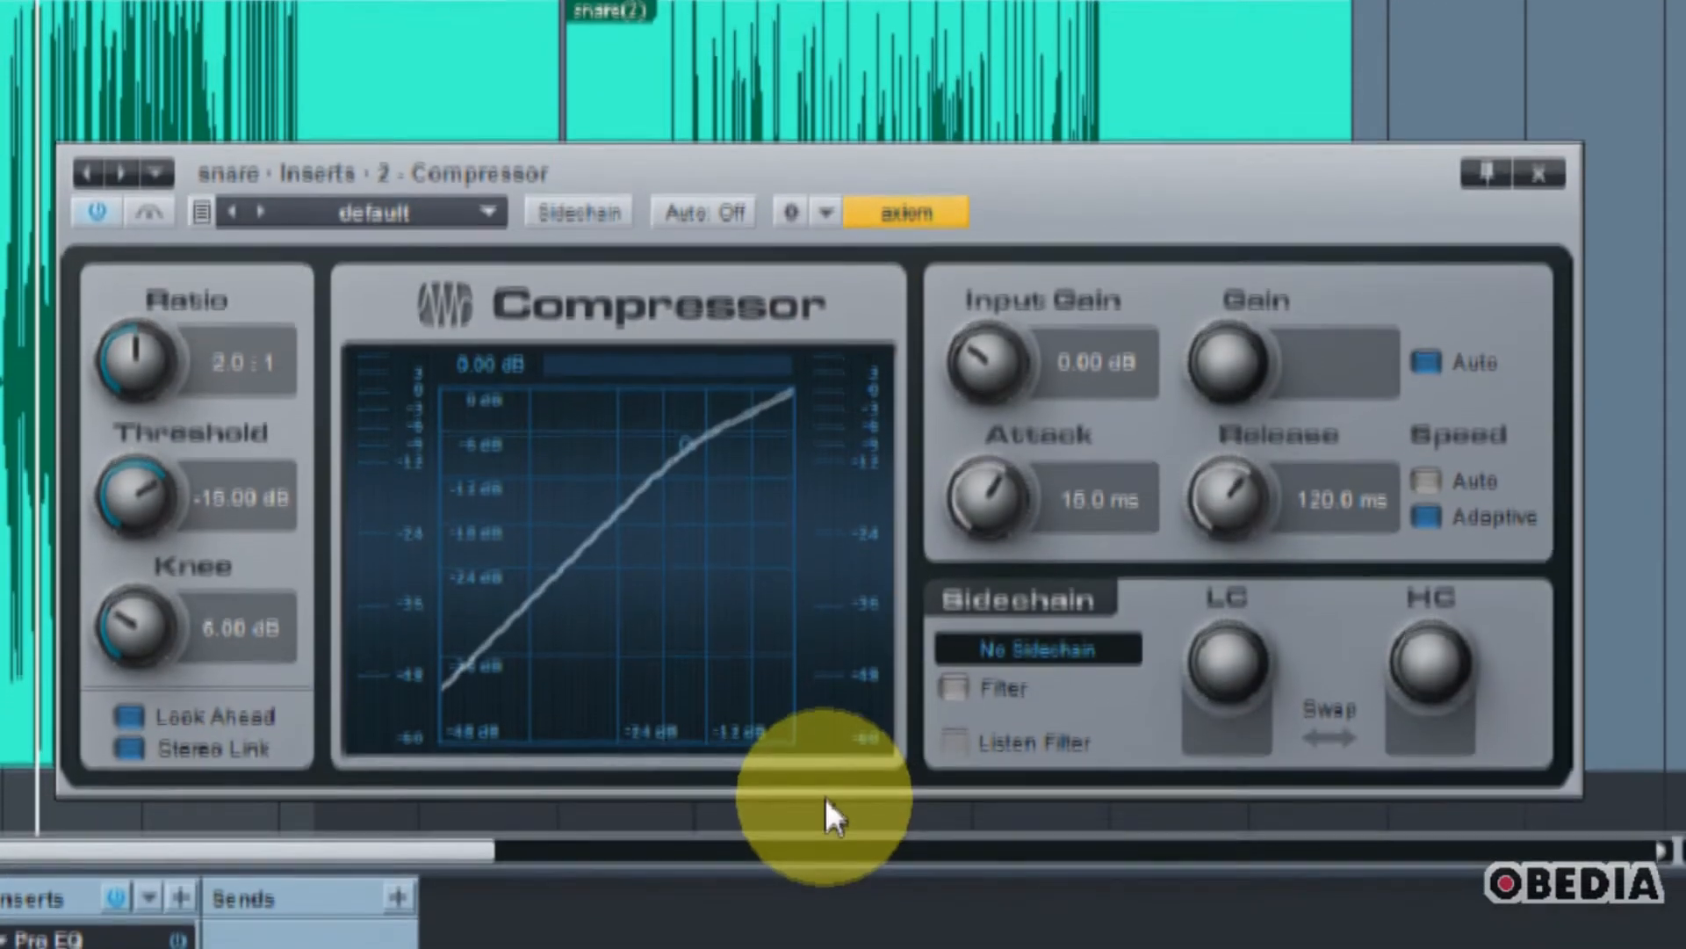
pyautogui.moveTo(1032, 211); pyautogui.dragTo(1038, 284)
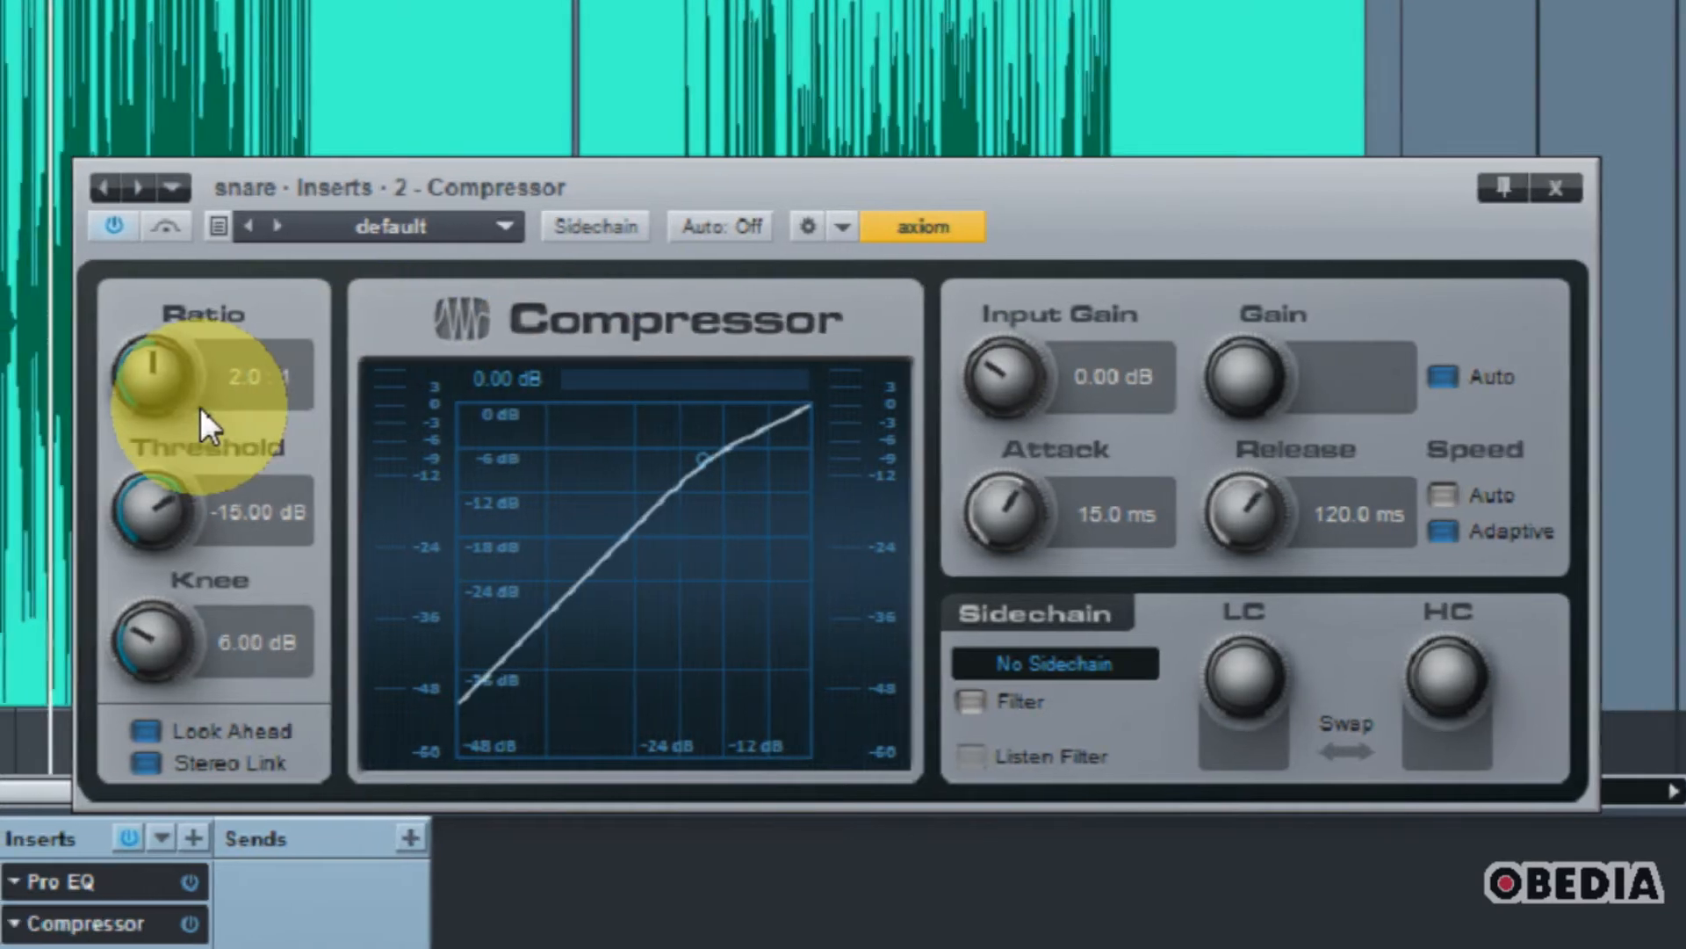
# Step: Set the compressor's ratio to 5.6:1 and its threshold to -9.48 dB while auditioning the snare
pyautogui.click(143, 408)
pyautogui.moveTo(200, 406)
pyautogui.mouseDown()
pyautogui.moveTo(211, 379)
pyautogui.moveTo(214, 398)
pyautogui.mouseUp()
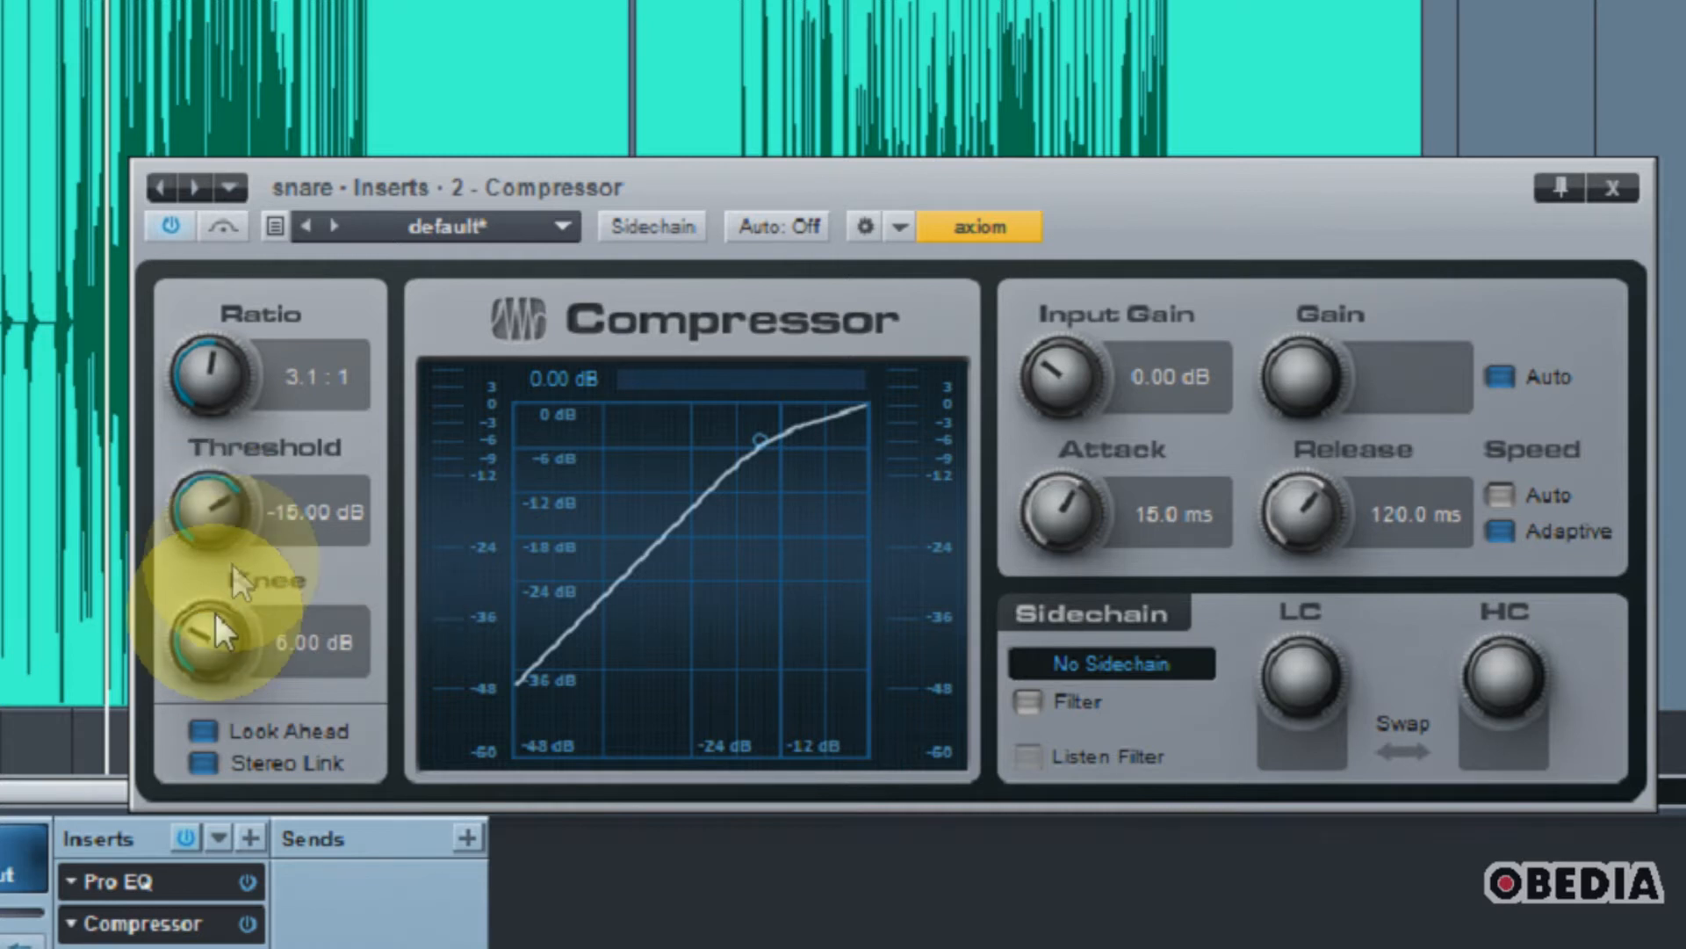
pyautogui.press('space')
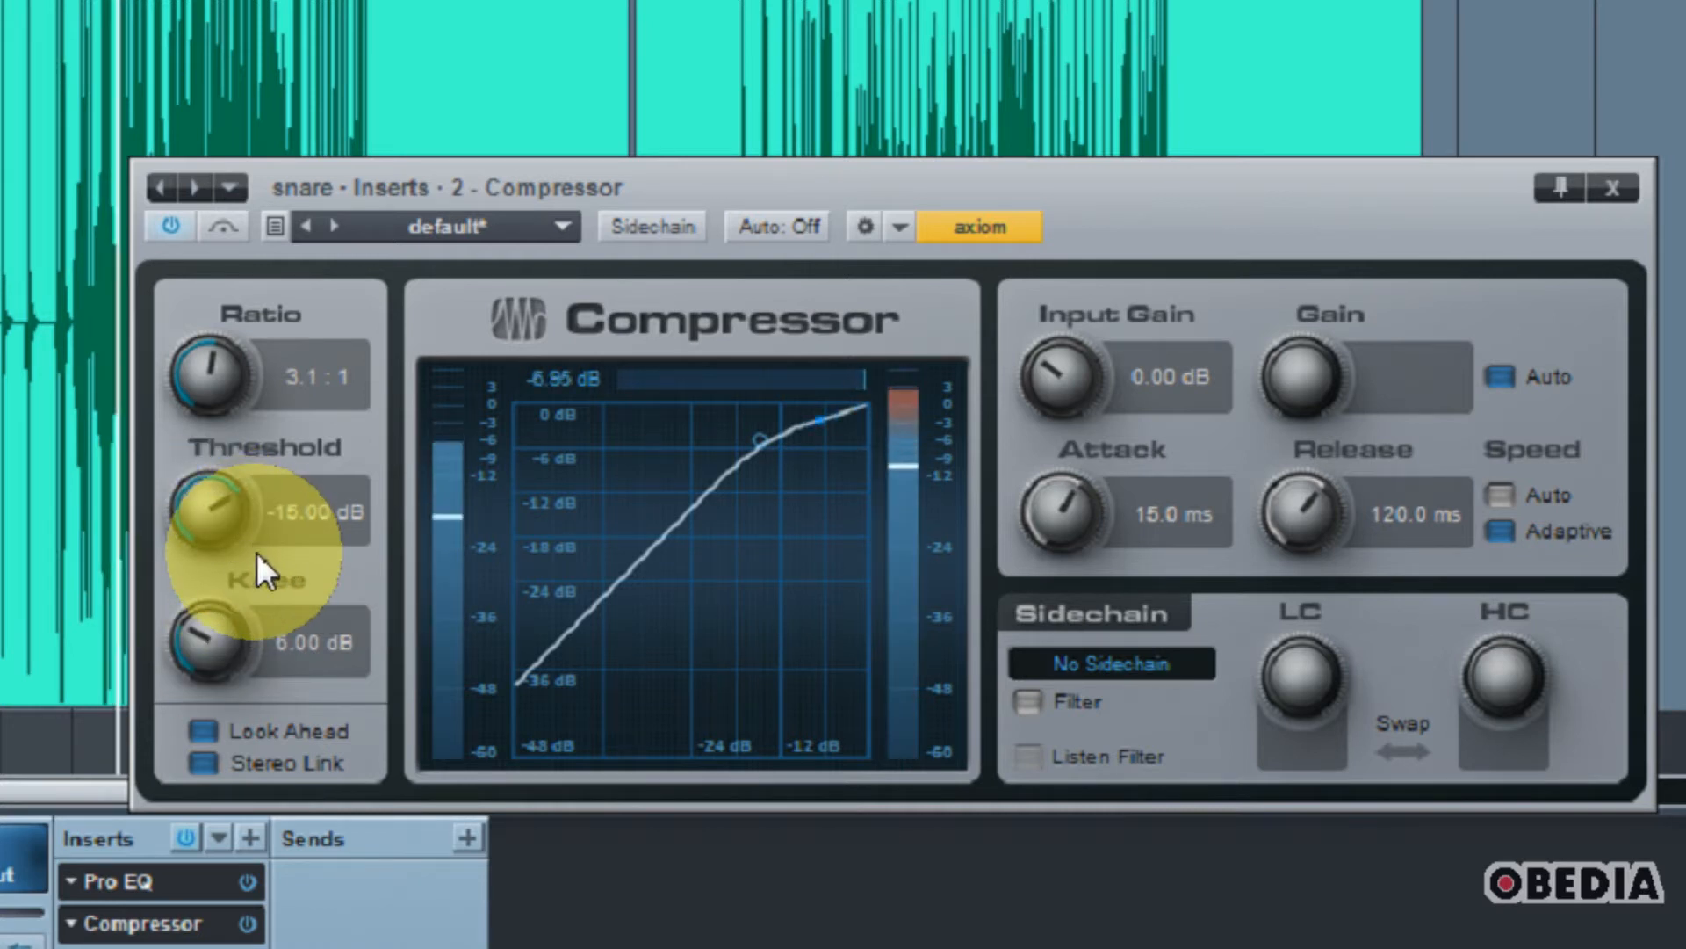
pyautogui.moveTo(224, 523); pyautogui.dragTo(237, 457)
pyautogui.moveTo(224, 357)
pyautogui.mouseDown()
pyautogui.moveTo(229, 289)
pyautogui.moveTo(225, 440)
pyautogui.moveTo(225, 339)
pyautogui.mouseUp()
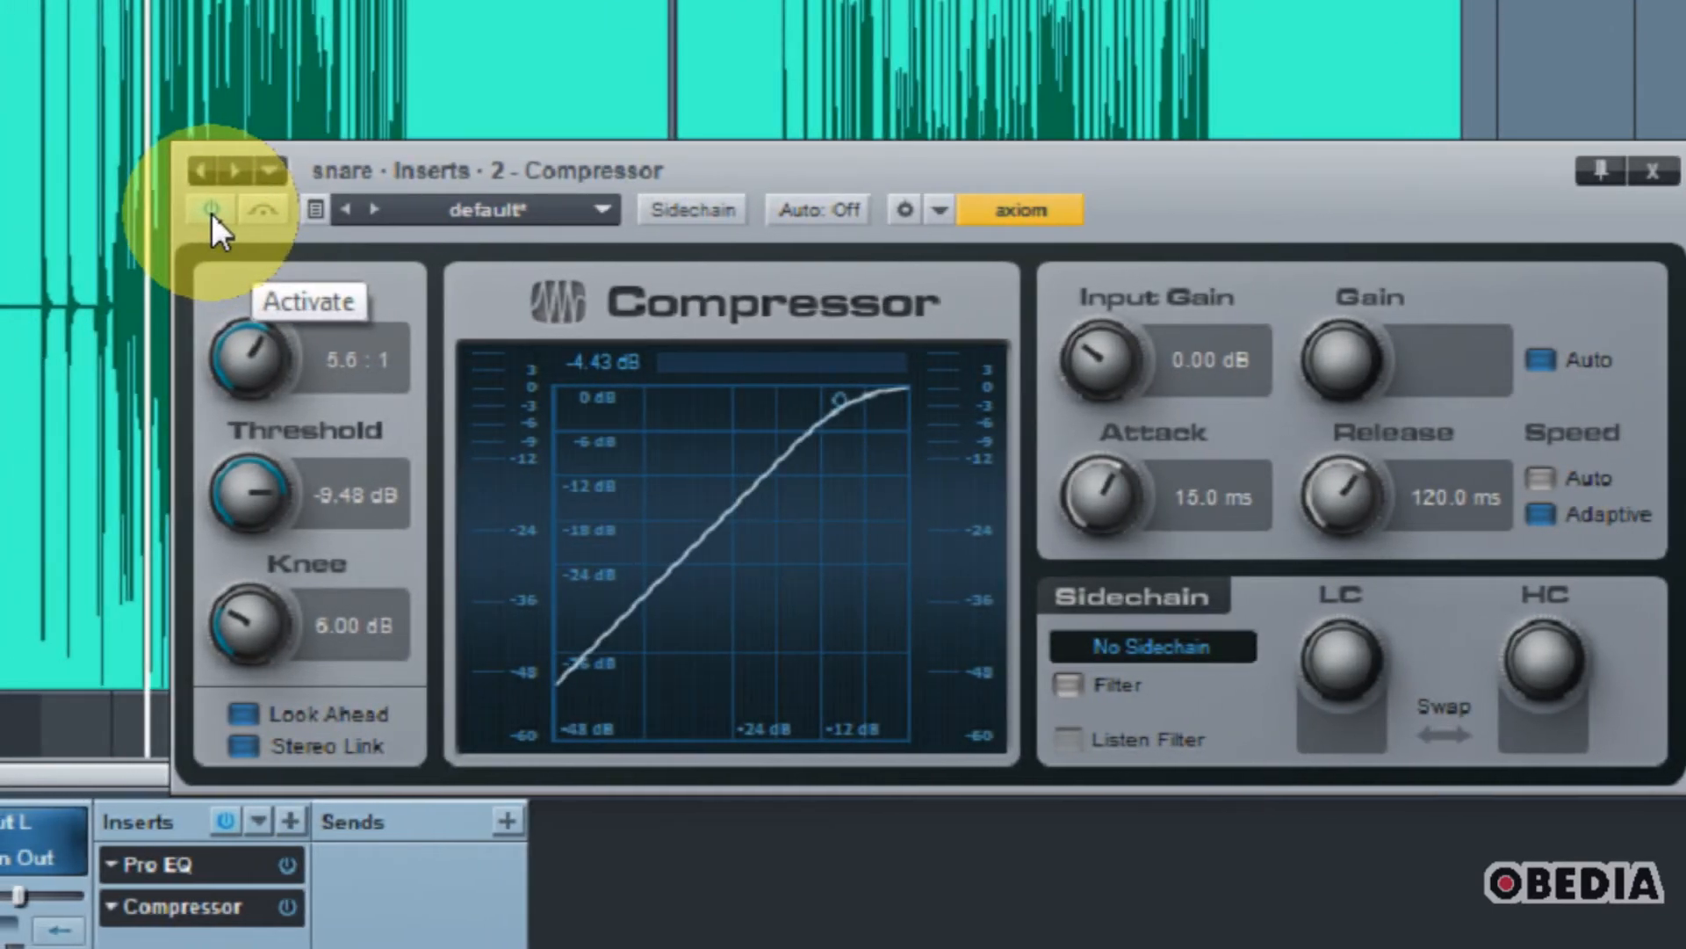
# Step: Toggle the Compressor off and on repeatedly to compare the compressed and uncompressed snare
pyautogui.click(211, 213)
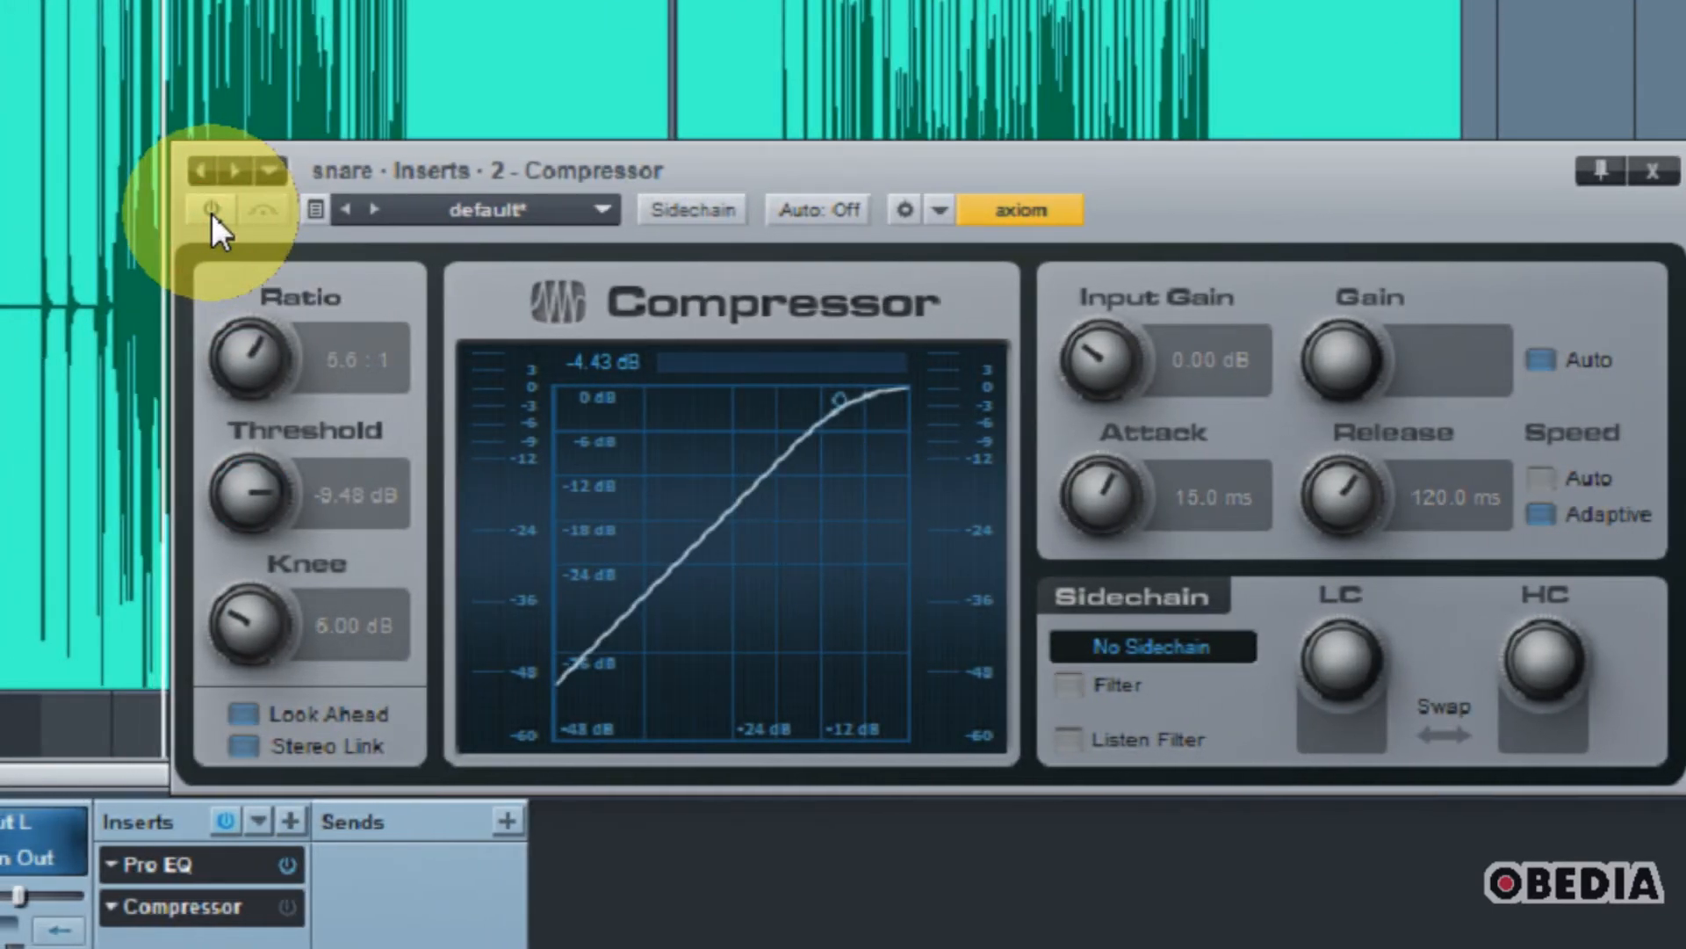
pyautogui.click(212, 213)
pyautogui.click(212, 213)
pyautogui.click(211, 213)
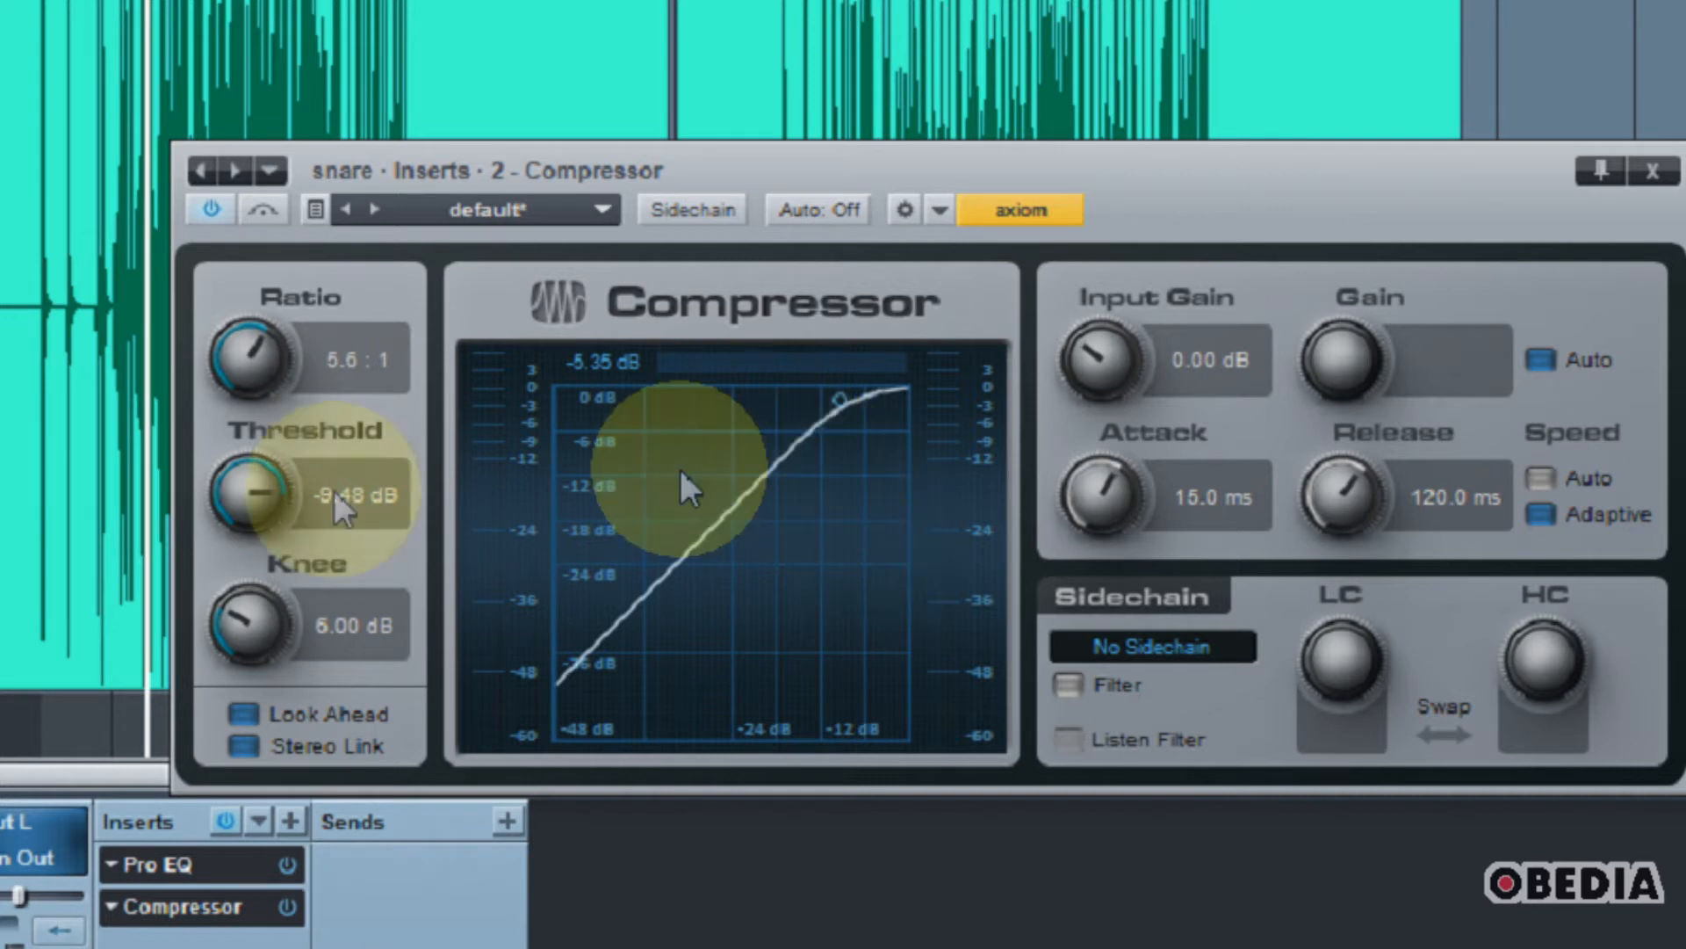
# Step: Lower the compressor threshold to -19.80 dB and save the song
pyautogui.moveTo(249, 499); pyautogui.dragTo(261, 605)
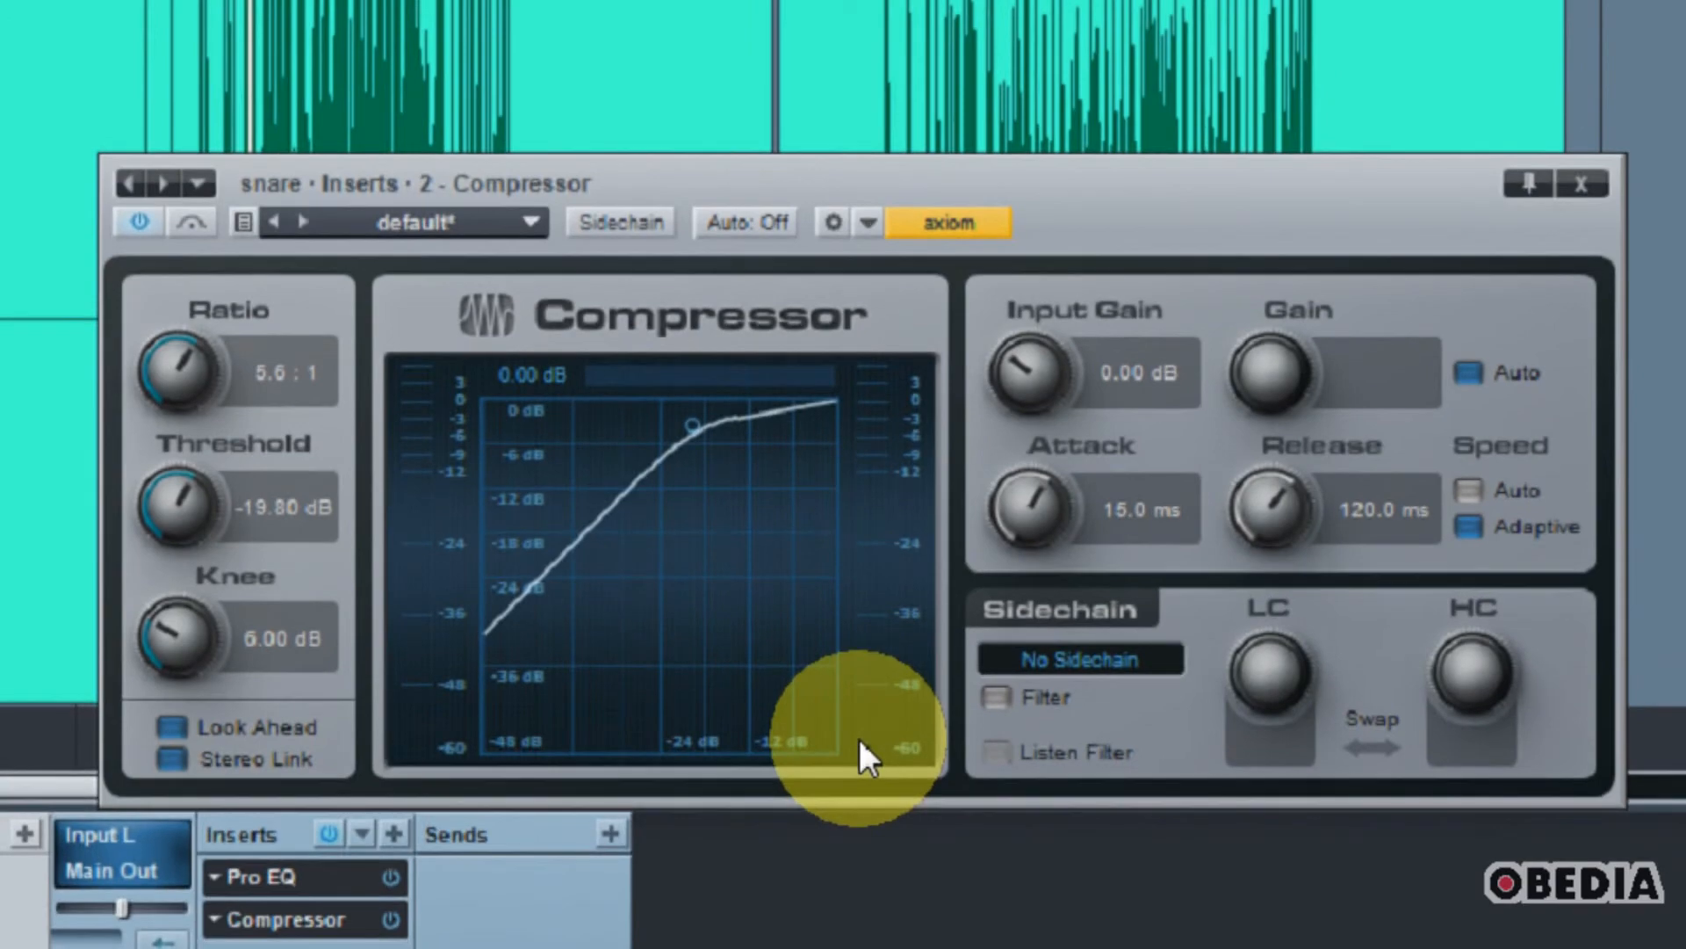
pyautogui.moveTo(1130, 241); pyautogui.dragTo(1130, 620)
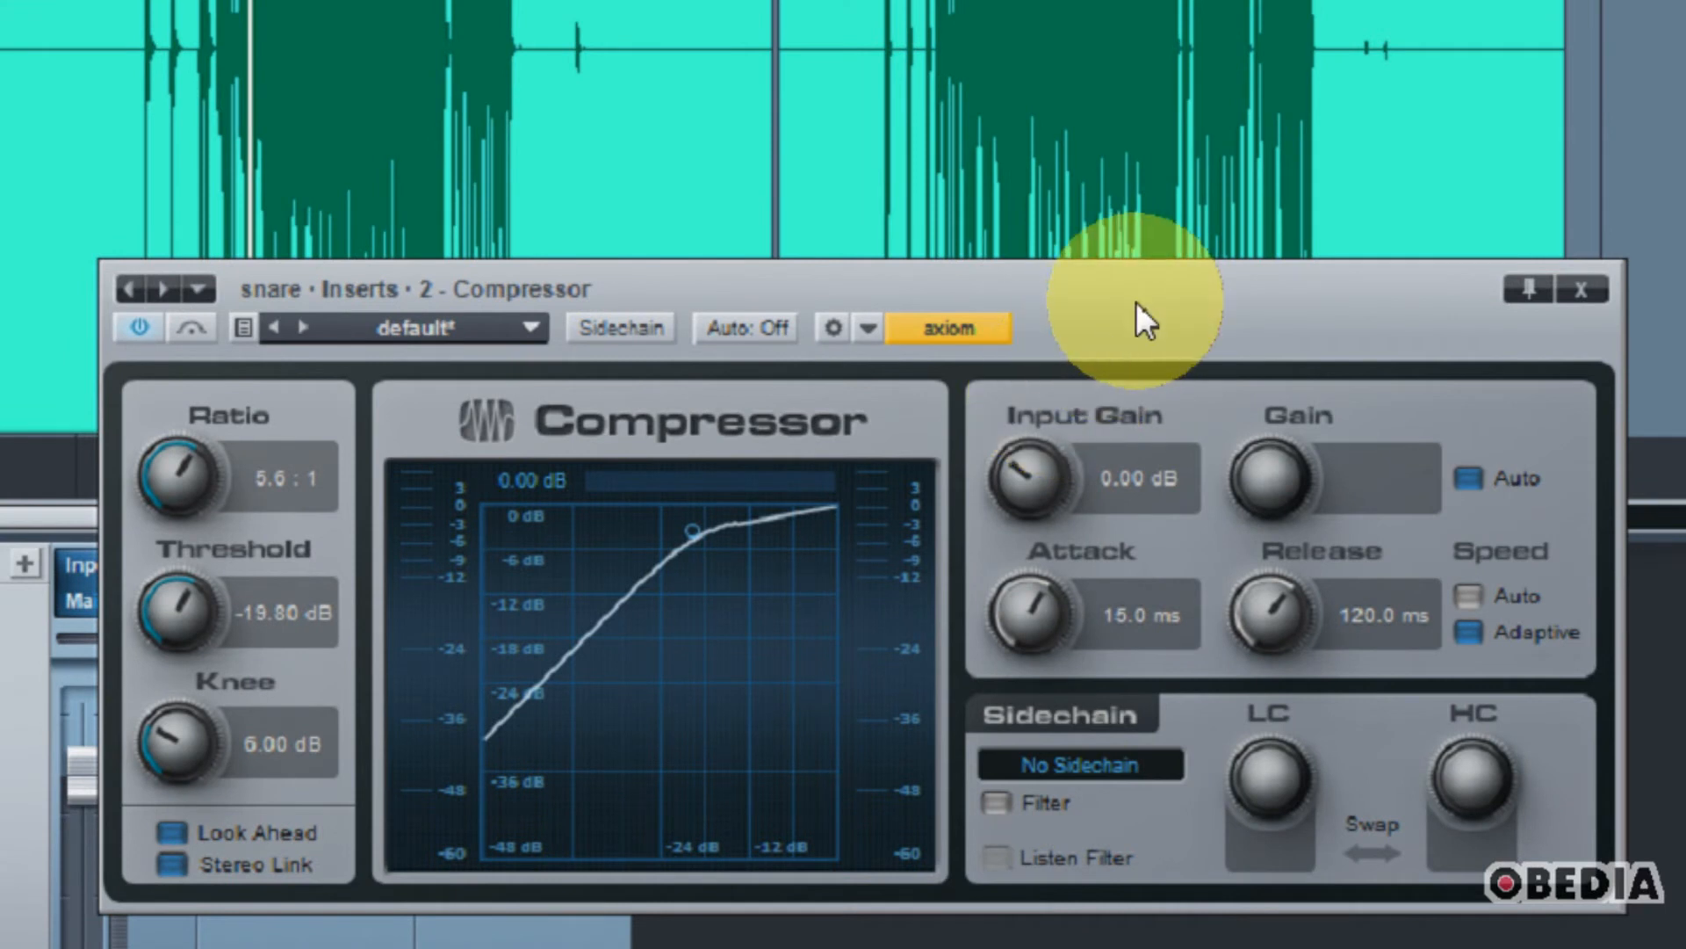
pyautogui.hotkey('ctrl', 's')
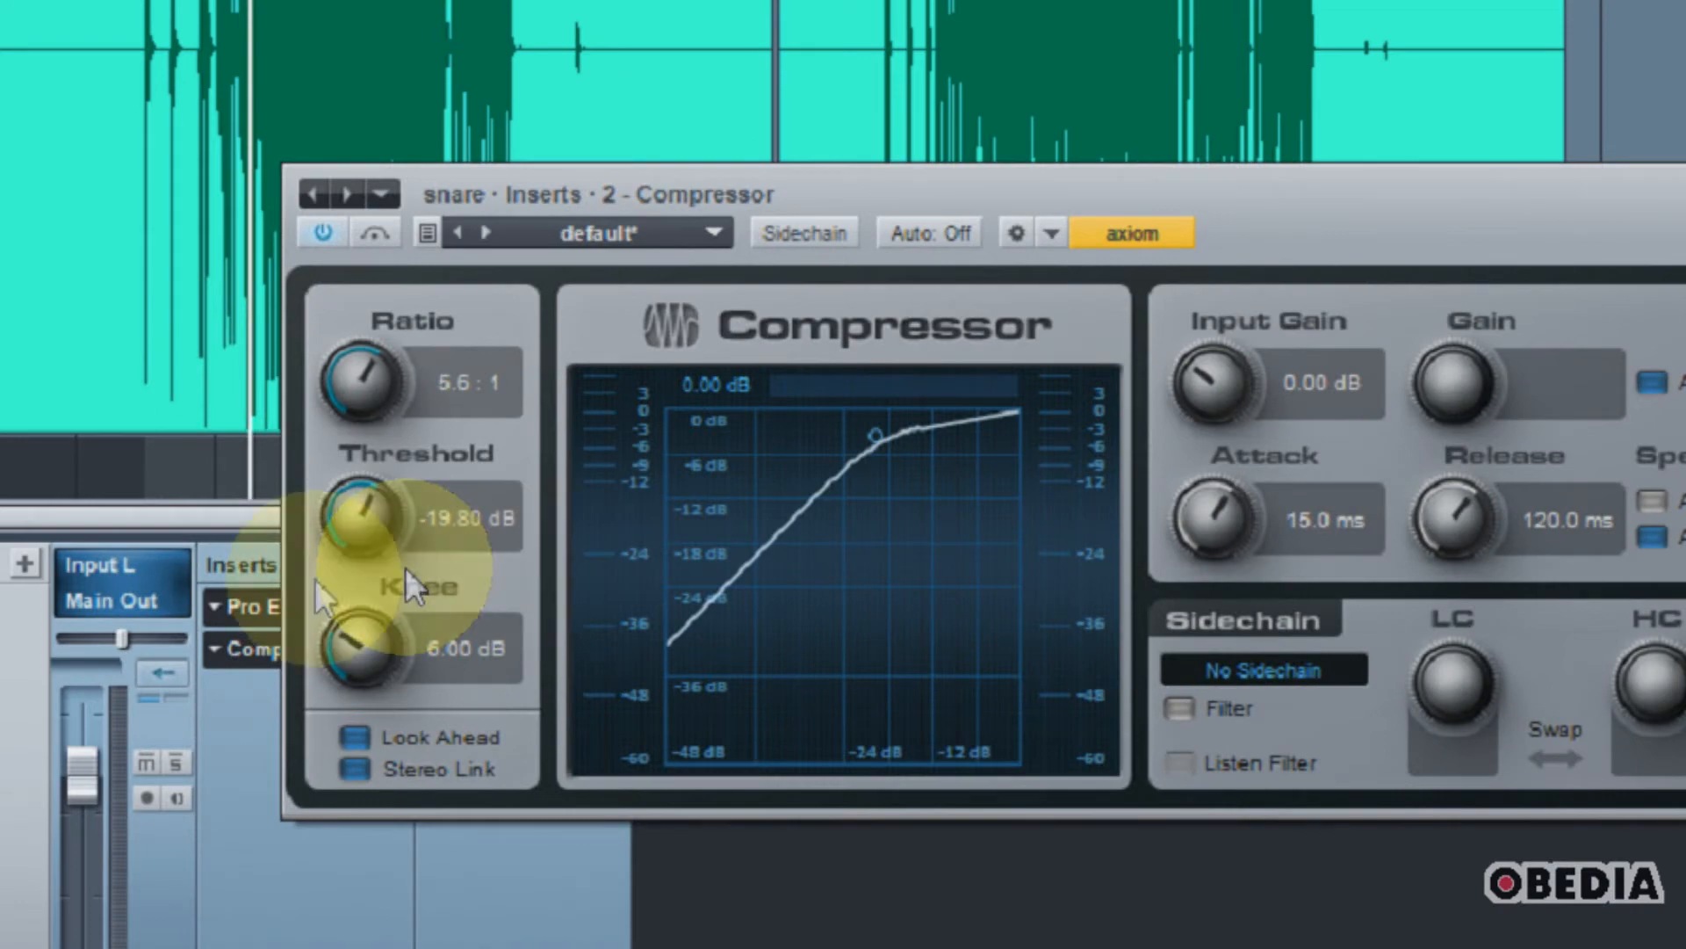
# Step: Review the snare's Pro EQ settings, close the plug-in window, and move the playback position to about bar 35 in the second take
pyautogui.click(245, 606)
pyautogui.moveTo(1178, 211); pyautogui.dragTo(1155, 12)
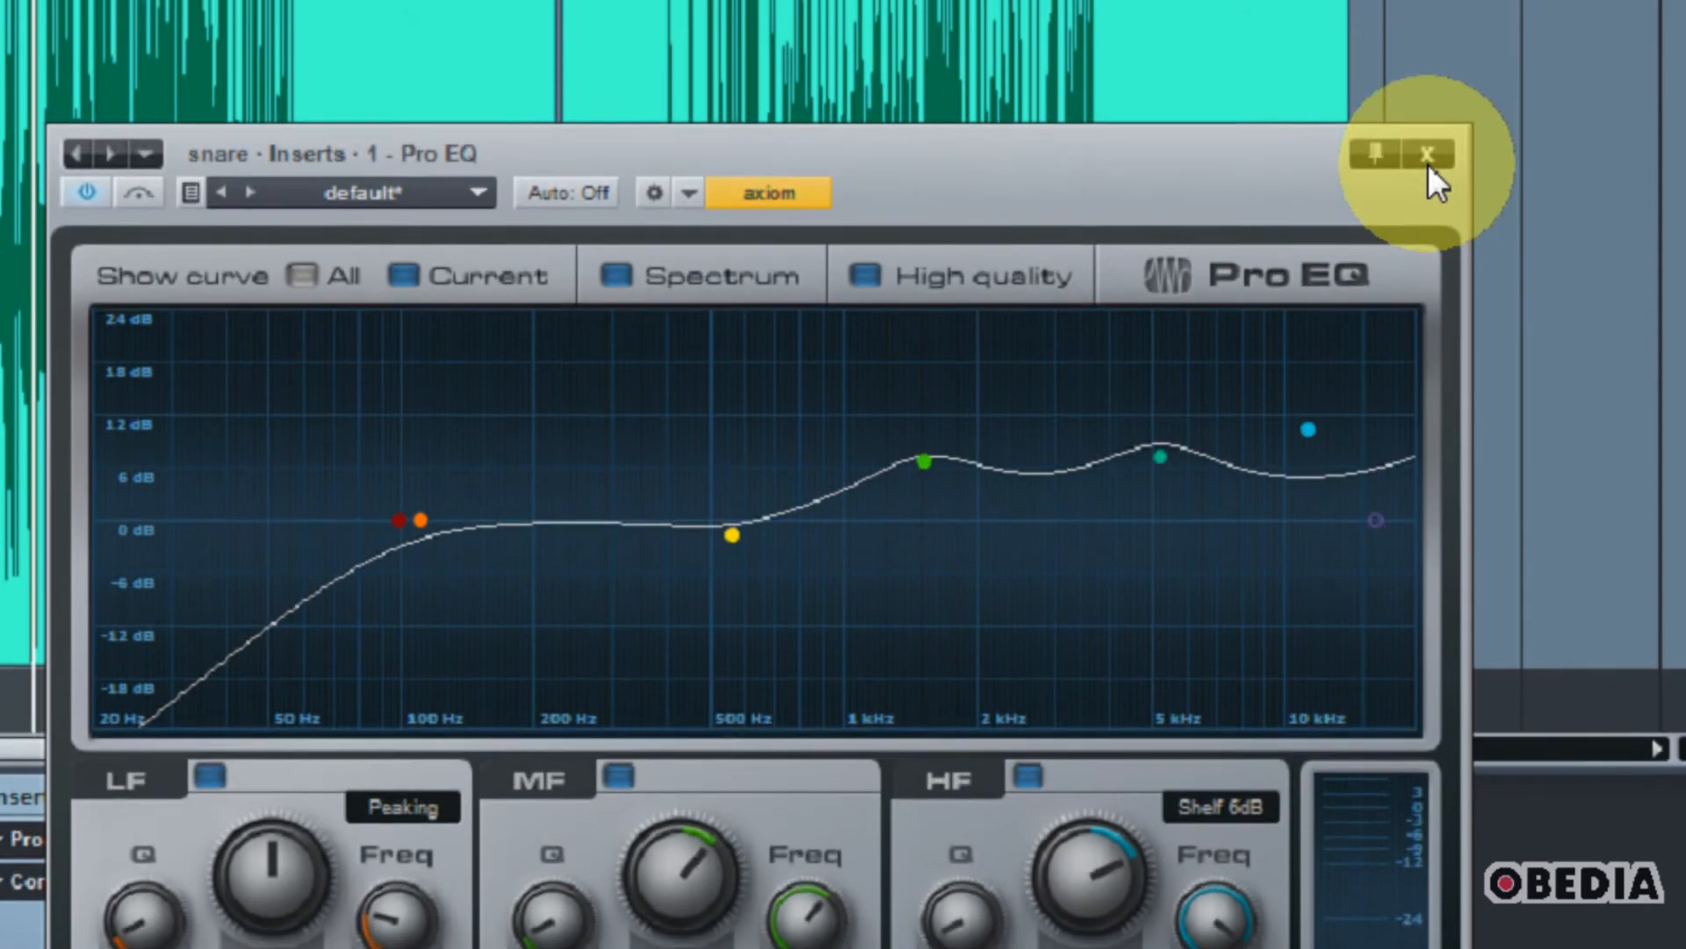
pyautogui.click(1427, 163)
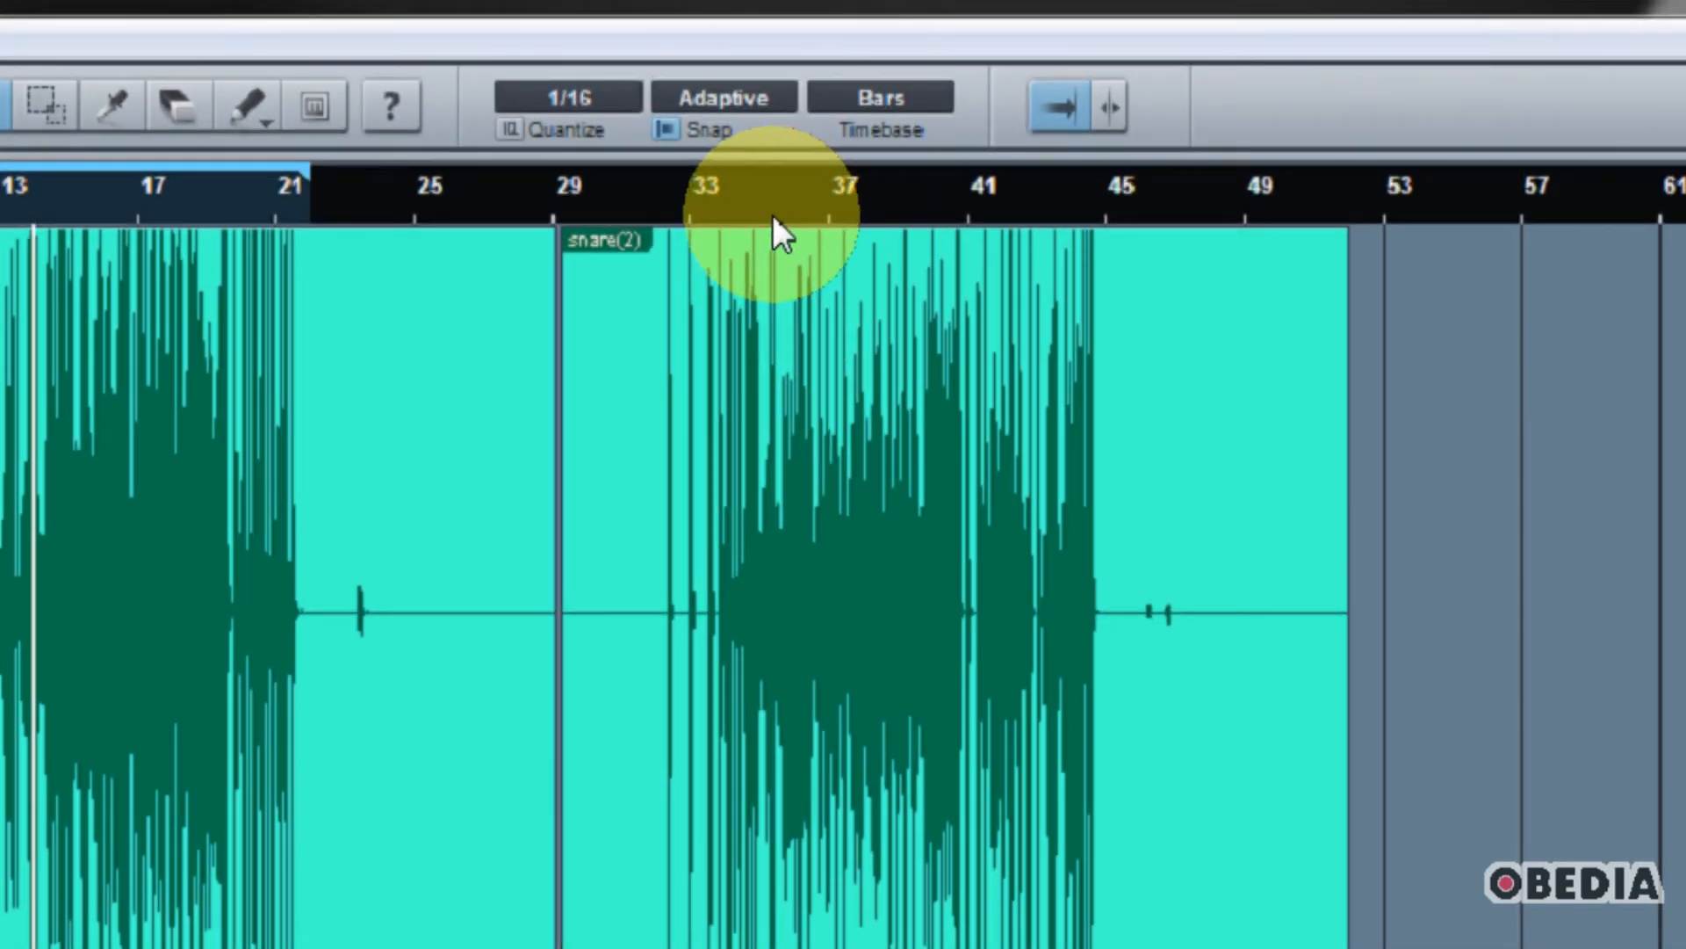
pyautogui.click(754, 214)
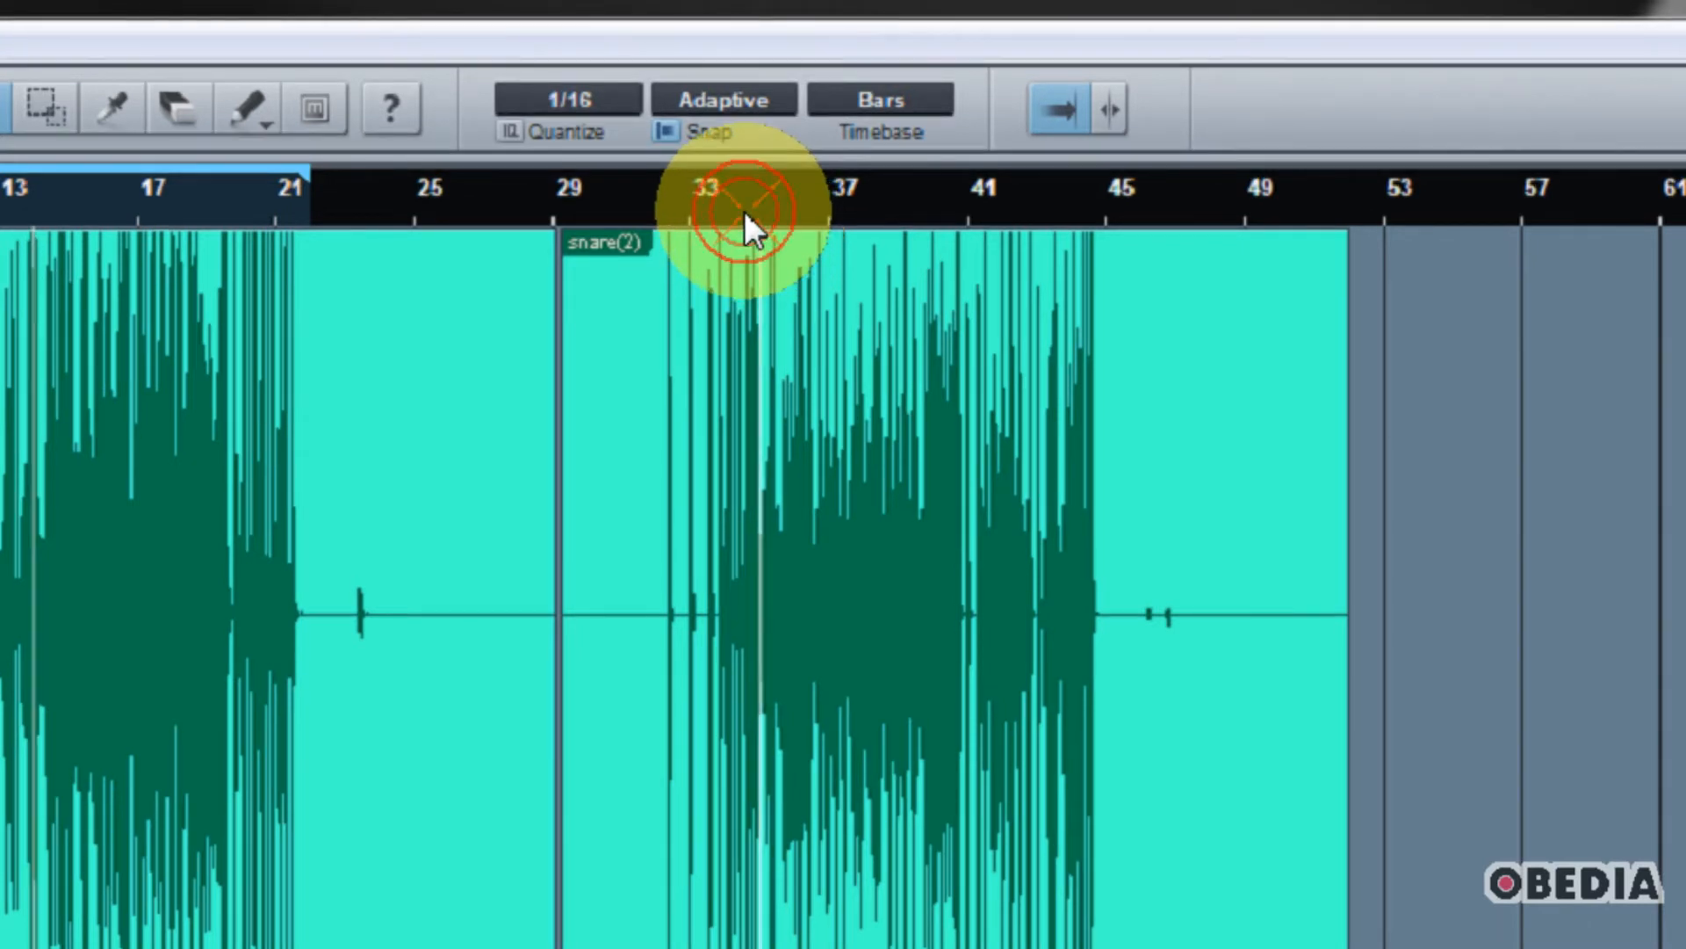
# Step: Set the loop range from bar 31 to bar 45 around the second snare take and briefly audition it from bar 33
pyautogui.moveTo(1109, 176); pyautogui.dragTo(622, 175)
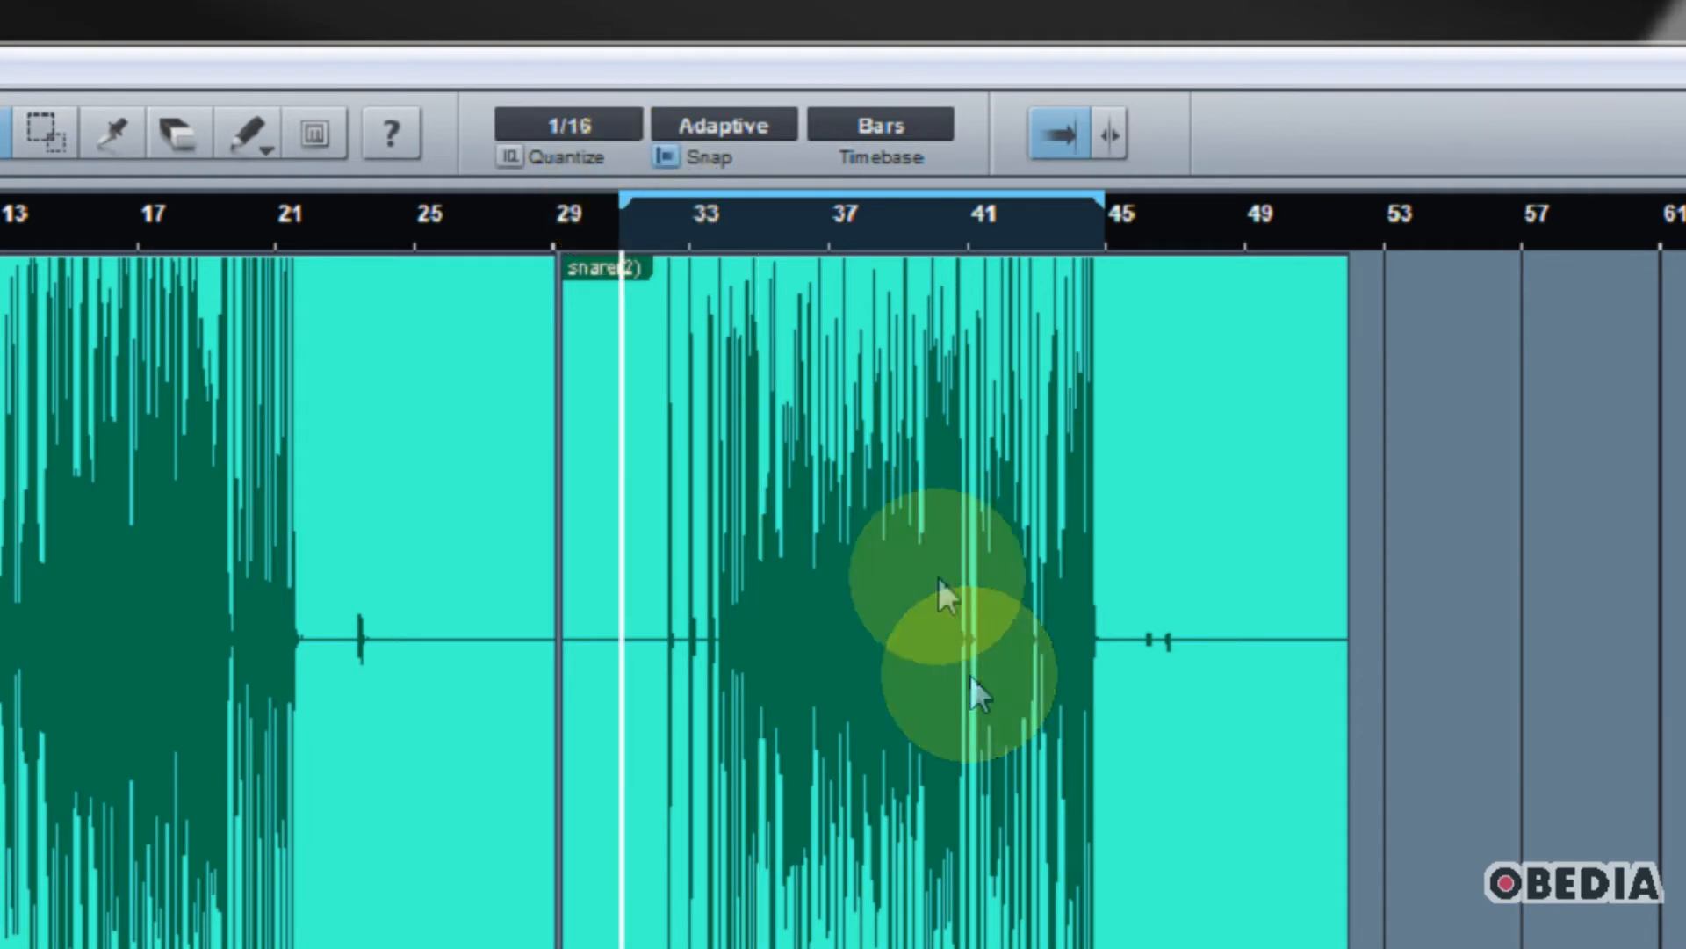
pyautogui.click(688, 229)
pyautogui.press('space')
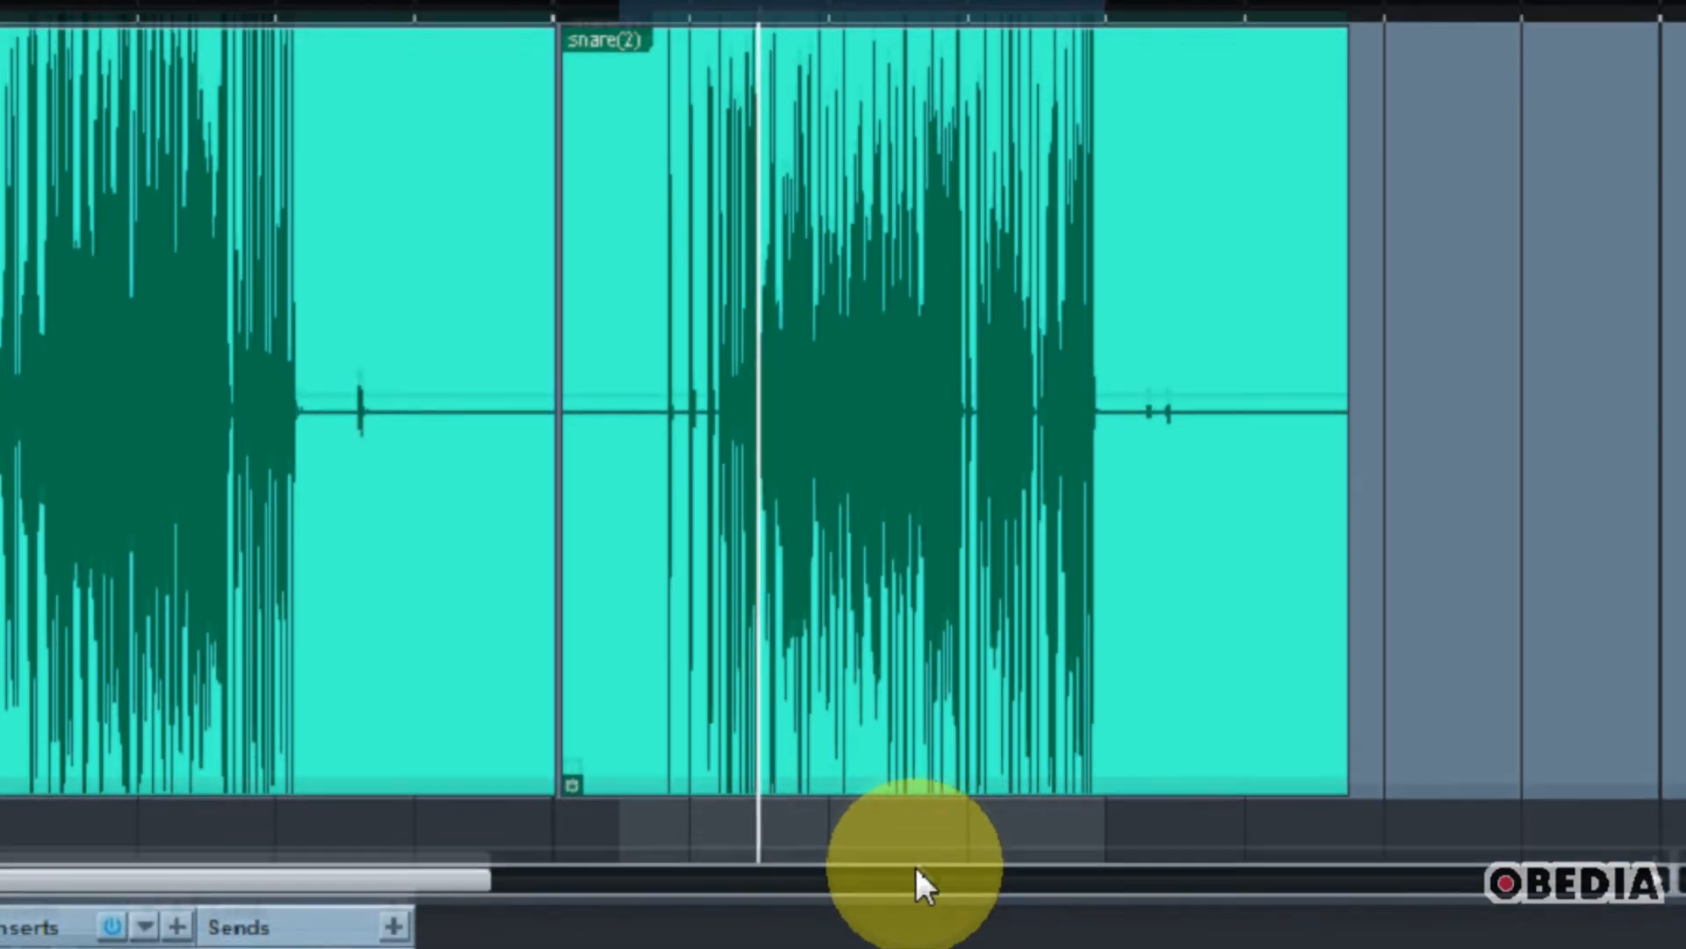
pyautogui.press('space')
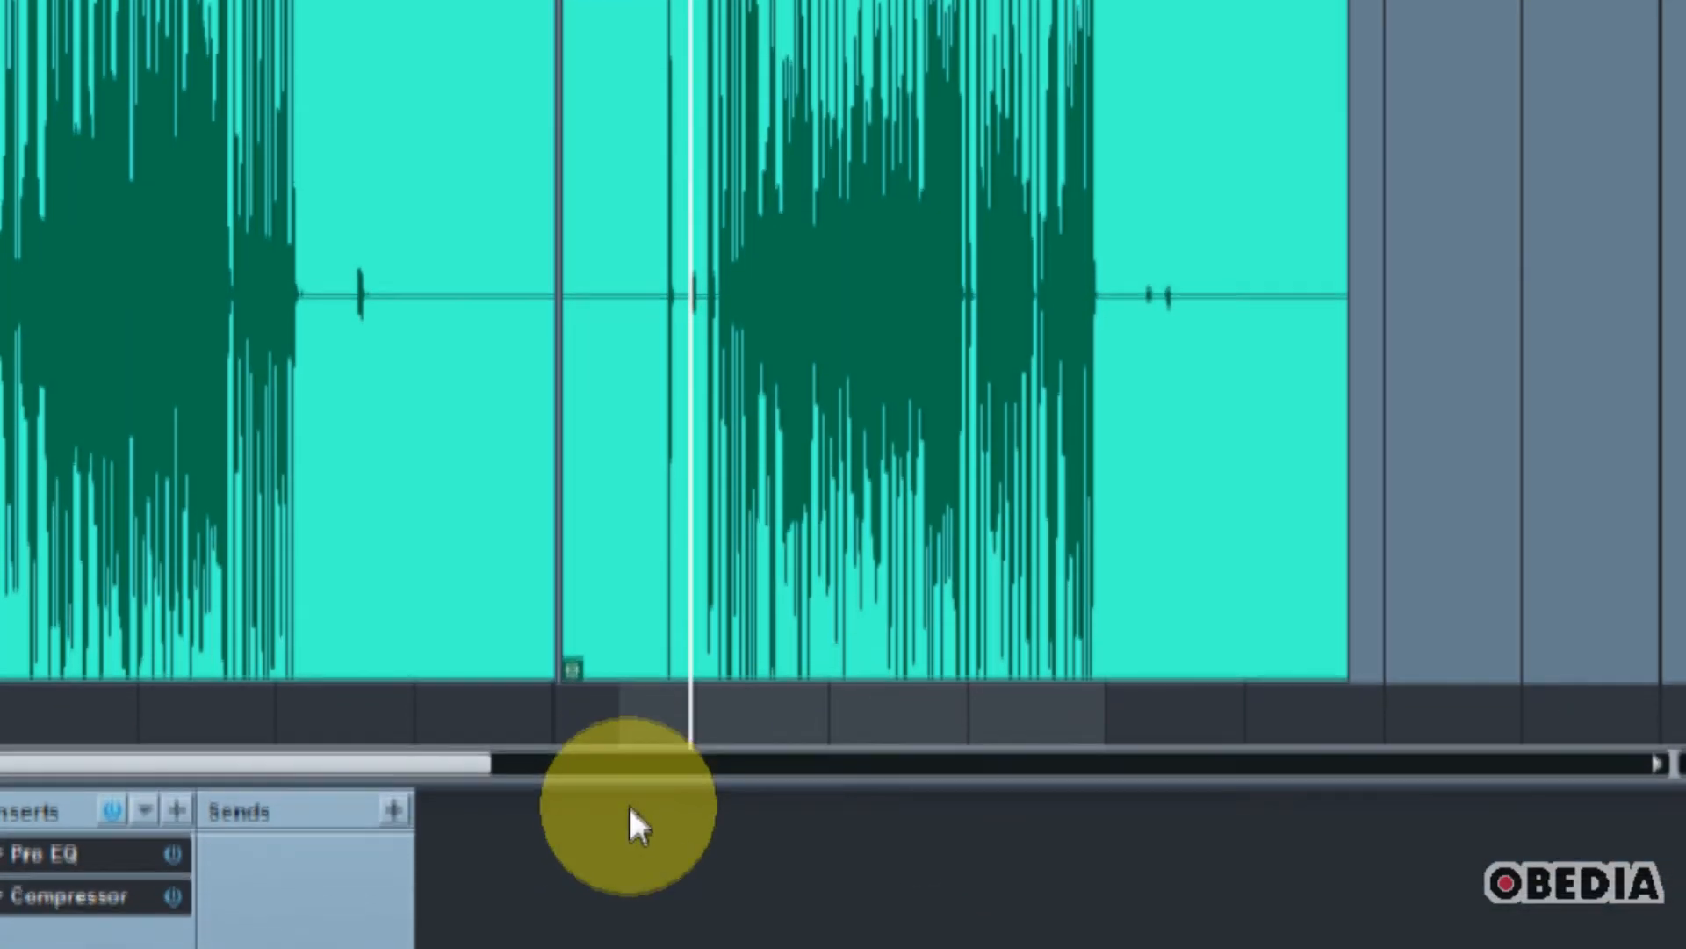
# Step: In the snare's Pro EQ, enable the low cut at 20 Hz, boost LF 9.60 dB at 40.9 Hz and LMF 4.56 dB at 142 Hz
pyautogui.doubleClick(97, 794)
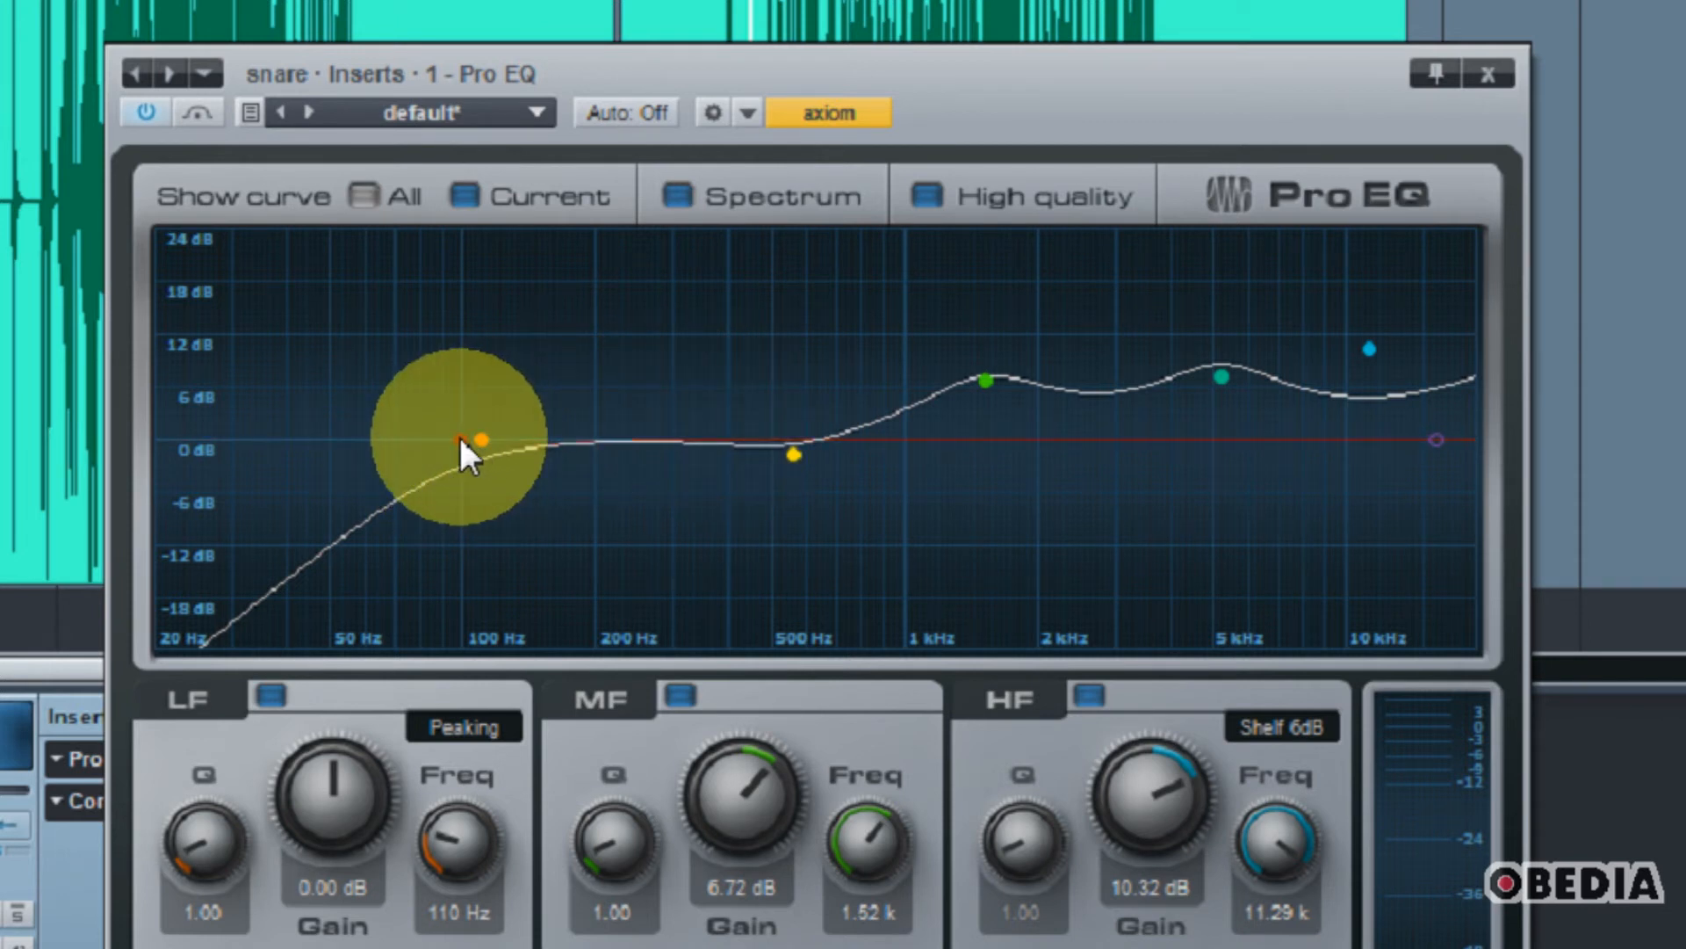
pyautogui.moveTo(462, 441); pyautogui.dragTo(242, 307)
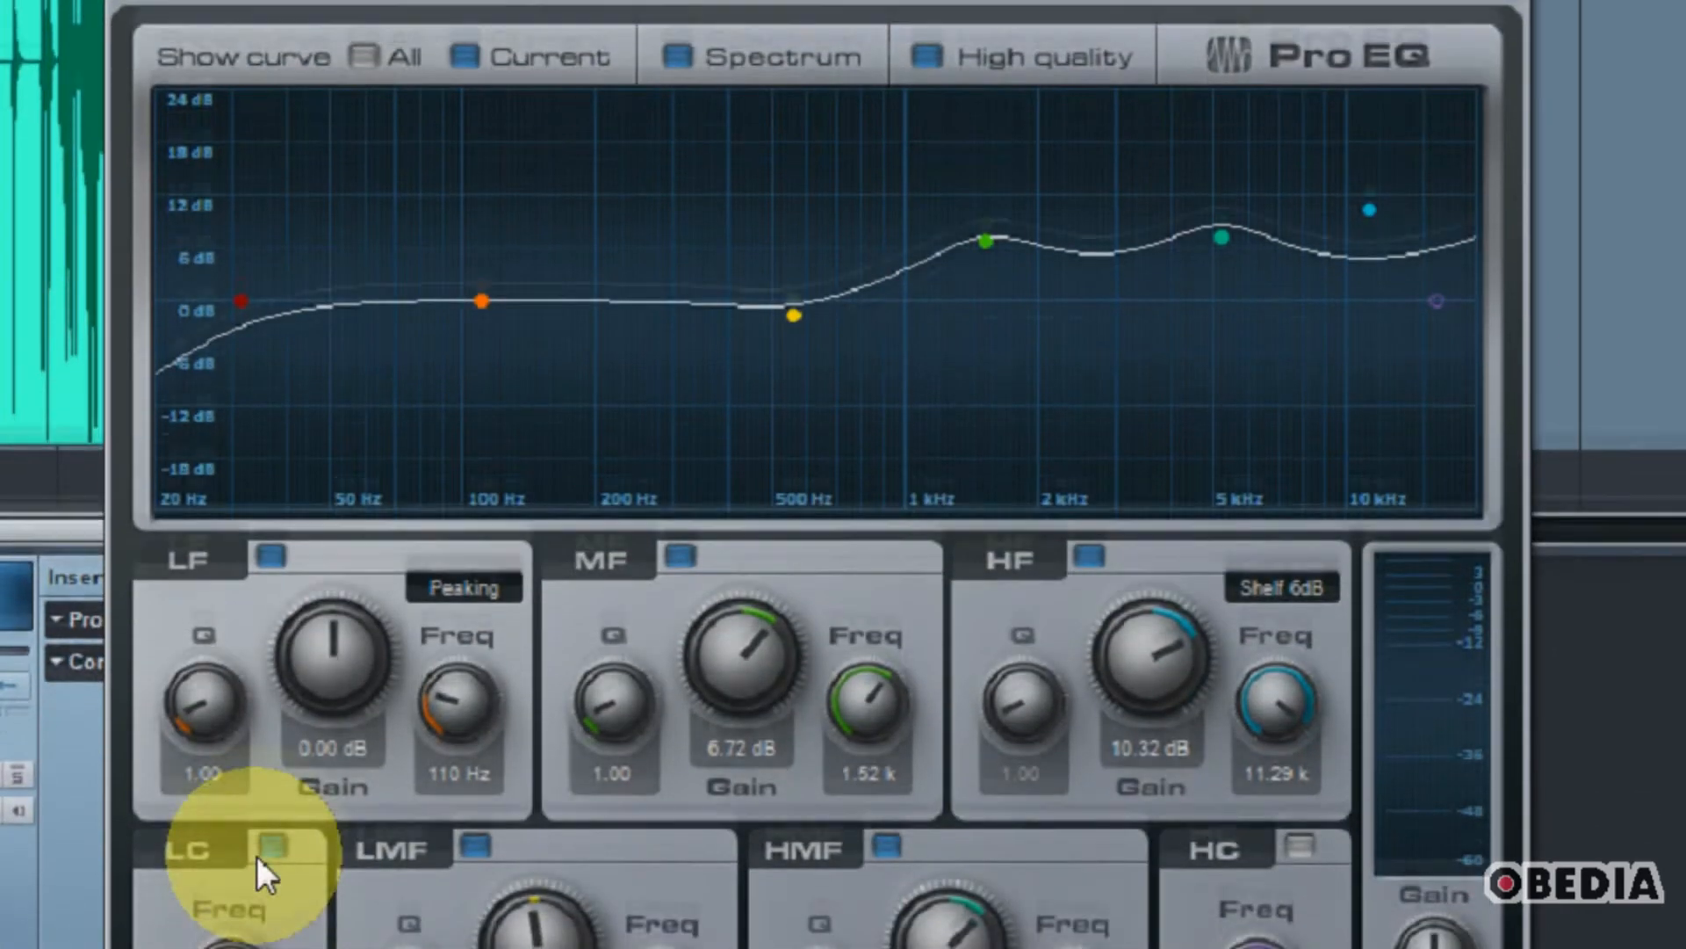
pyautogui.click(263, 852)
pyautogui.moveTo(242, 268); pyautogui.dragTo(139, 172)
pyautogui.moveTo(482, 279); pyautogui.dragTo(304, 212)
pyautogui.moveTo(810, 314); pyautogui.dragTo(547, 260)
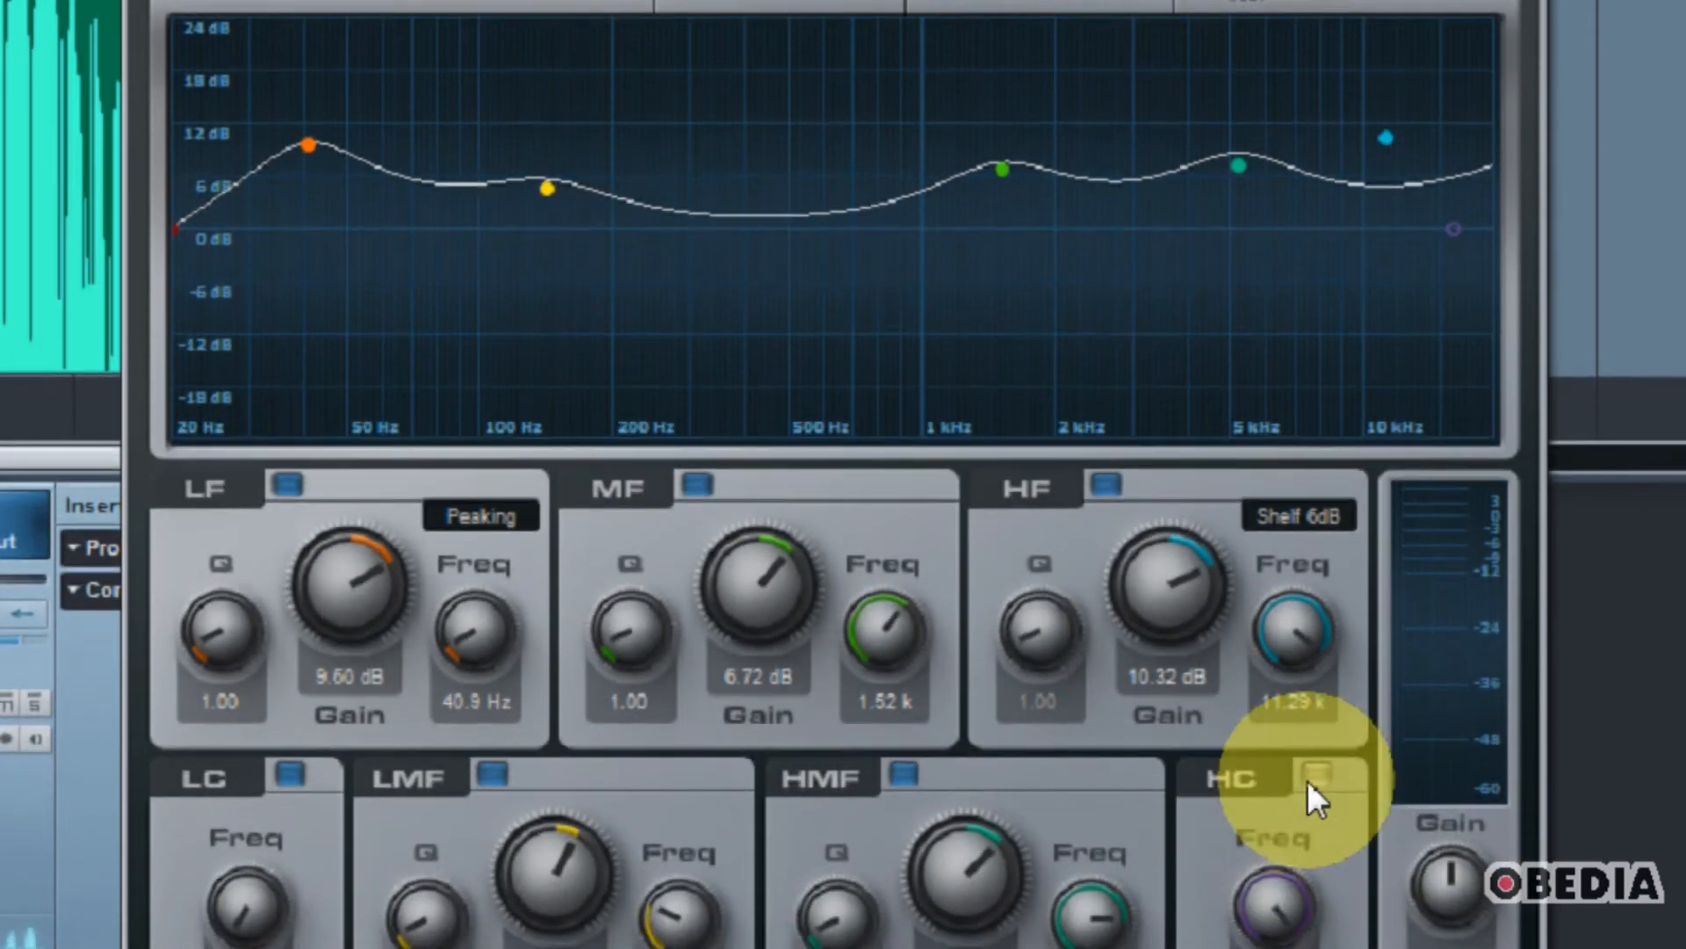
# Step: Enable the Pro EQ high cut at 9.57 kHz and set the MF band to 4.80 dB at 1.48 kHz
pyautogui.click(1317, 846)
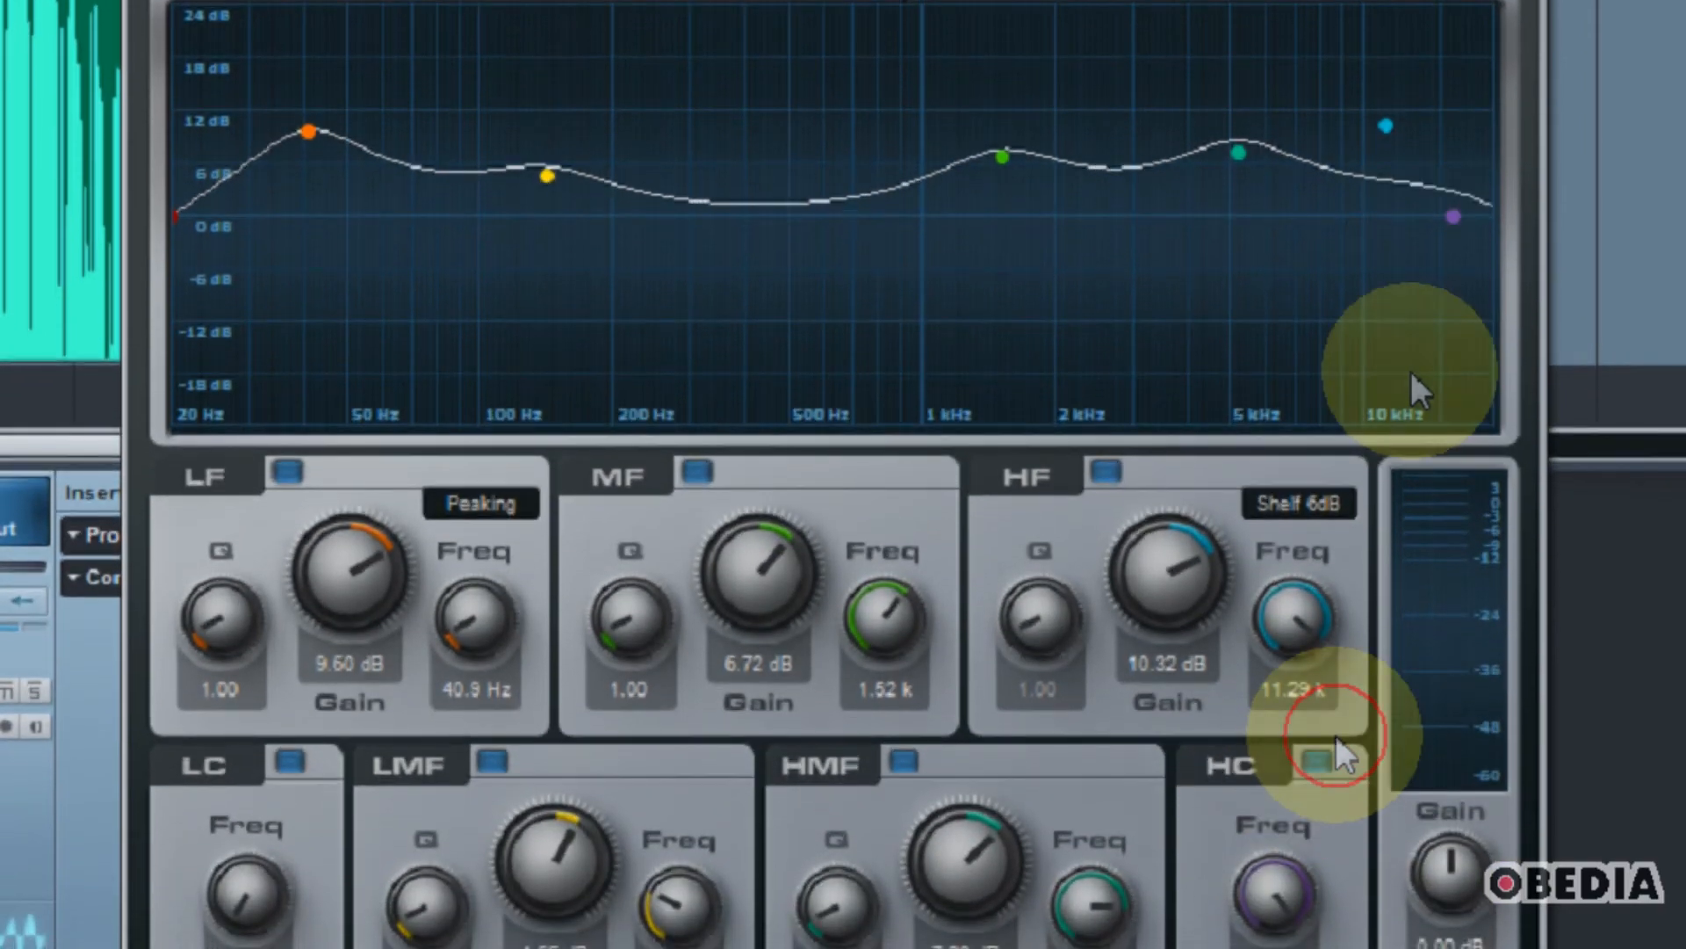
pyautogui.moveTo(1446, 211); pyautogui.dragTo(1455, 301)
pyautogui.moveTo(1453, 230); pyautogui.dragTo(1362, 258)
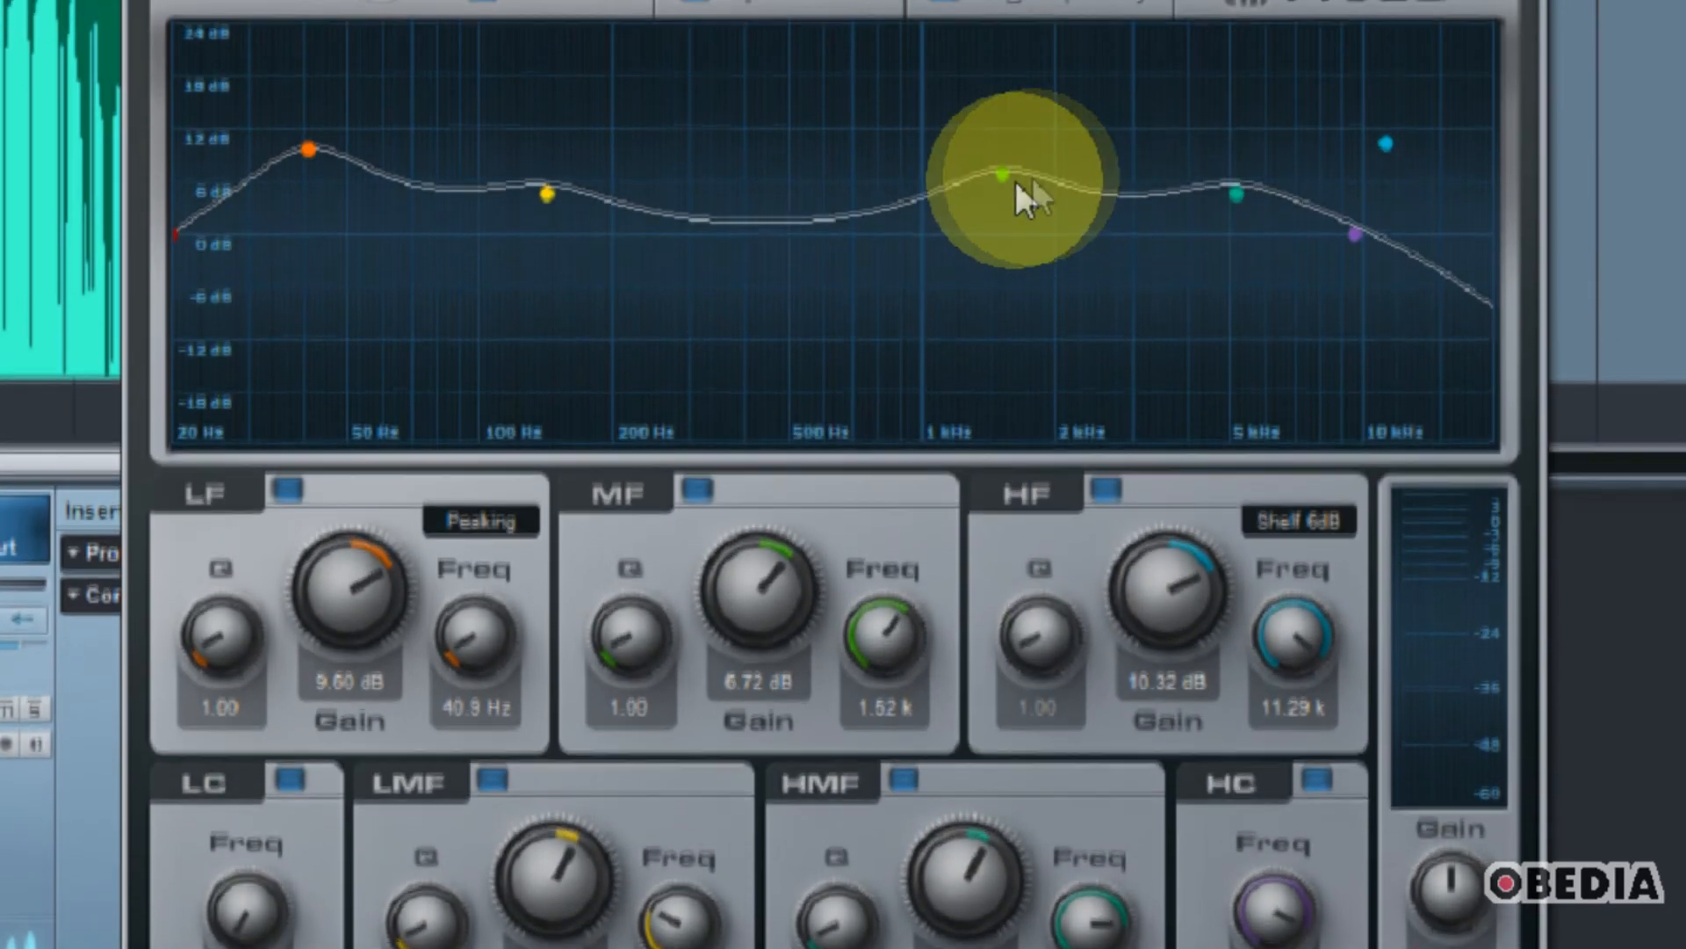
pyautogui.click(1002, 124)
pyautogui.moveTo(1003, 186); pyautogui.dragTo(996, 215)
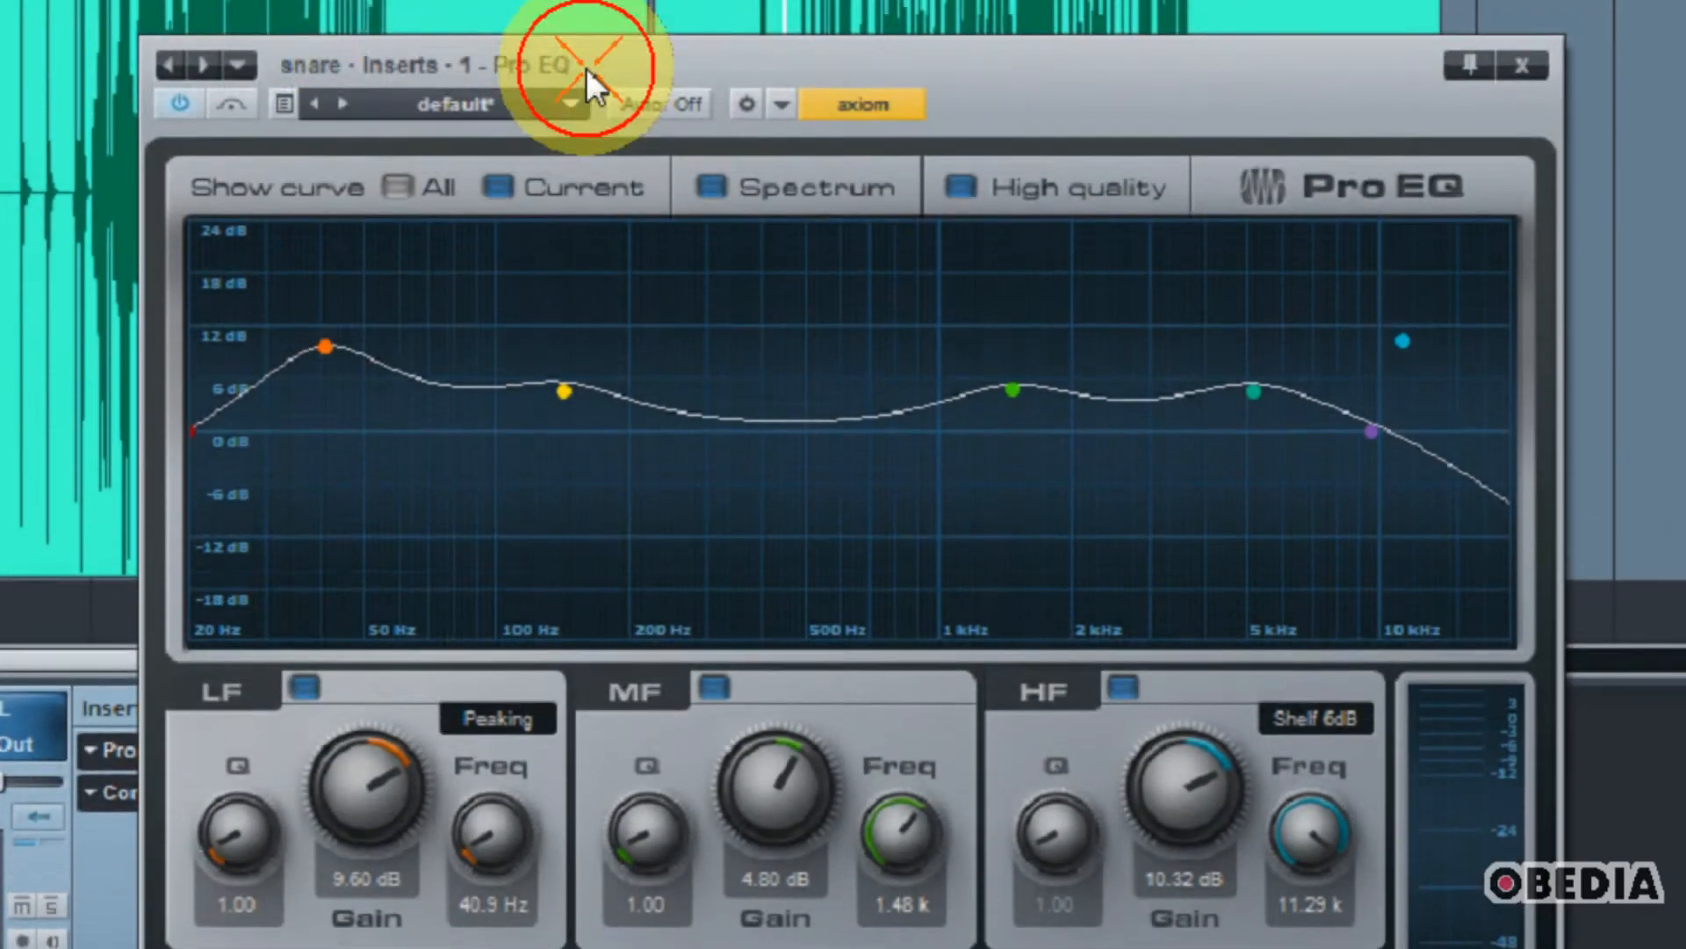
# Step: Bypass the snare's Compressor and start playback of the second take with the Pro EQ window moved clear
pyautogui.moveTo(587, 67); pyautogui.dragTo(786, 181)
pyautogui.click(266, 826)
pyautogui.press('space')
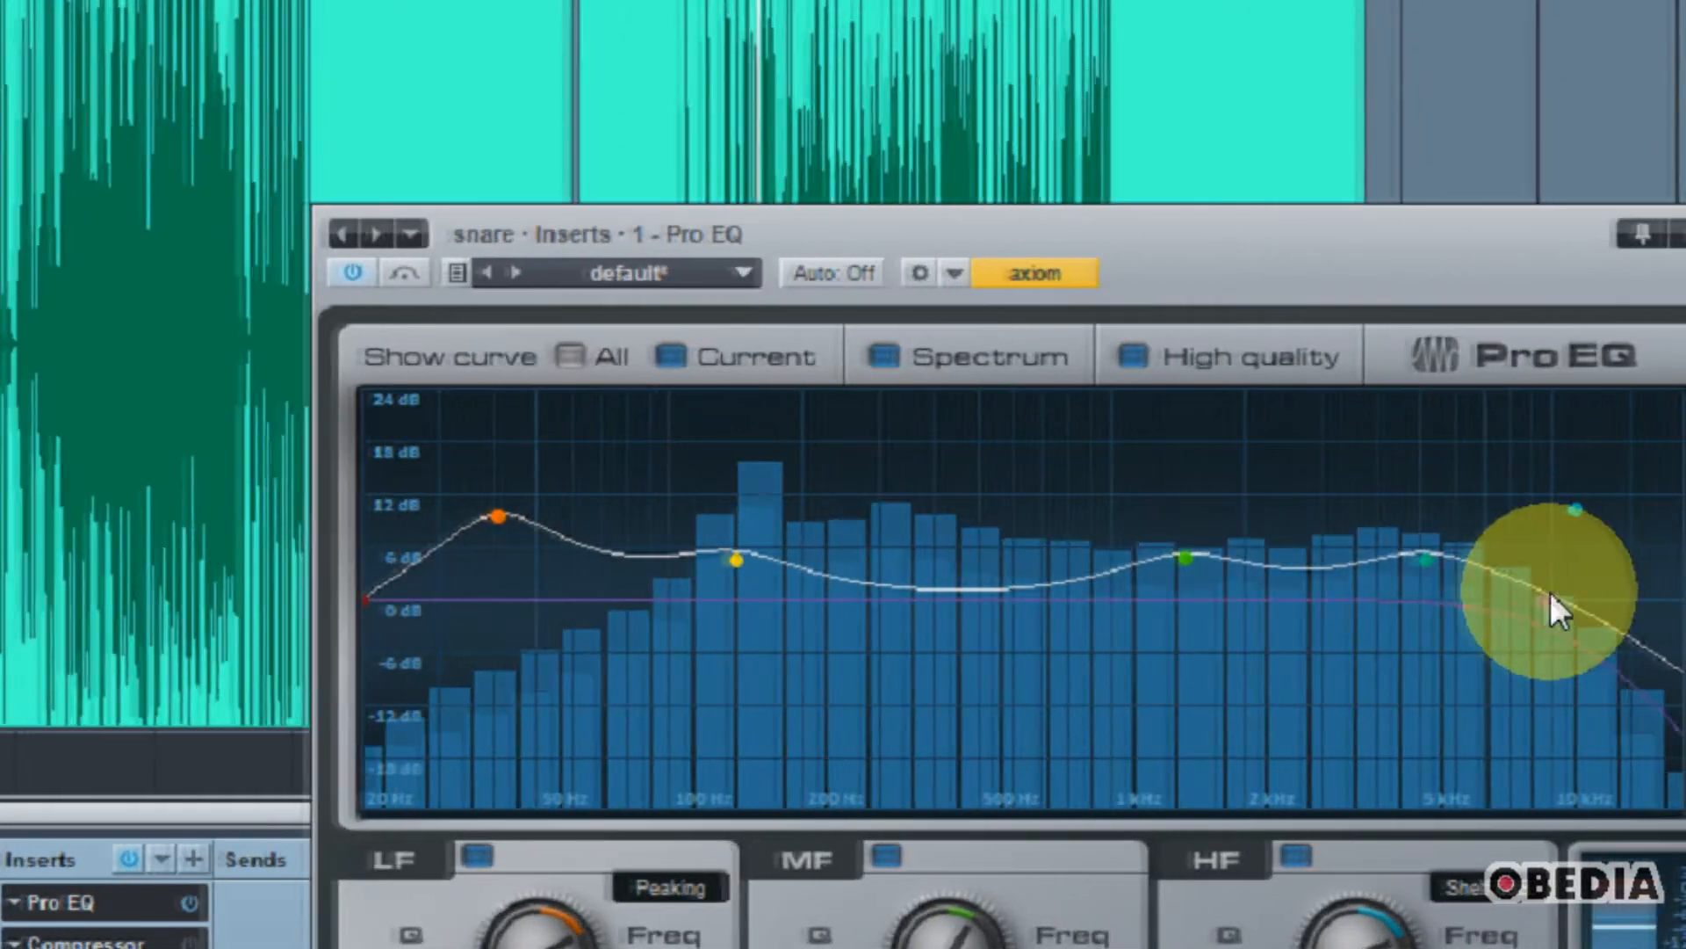
# Step: Lower the Pro EQ high cut to 6.88 kHz and set the HMF band to 4.08 dB at 4.10 kHz
pyautogui.moveTo(1621, 601); pyautogui.dragTo(1577, 694)
pyautogui.moveTo(1472, 693); pyautogui.dragTo(1450, 729)
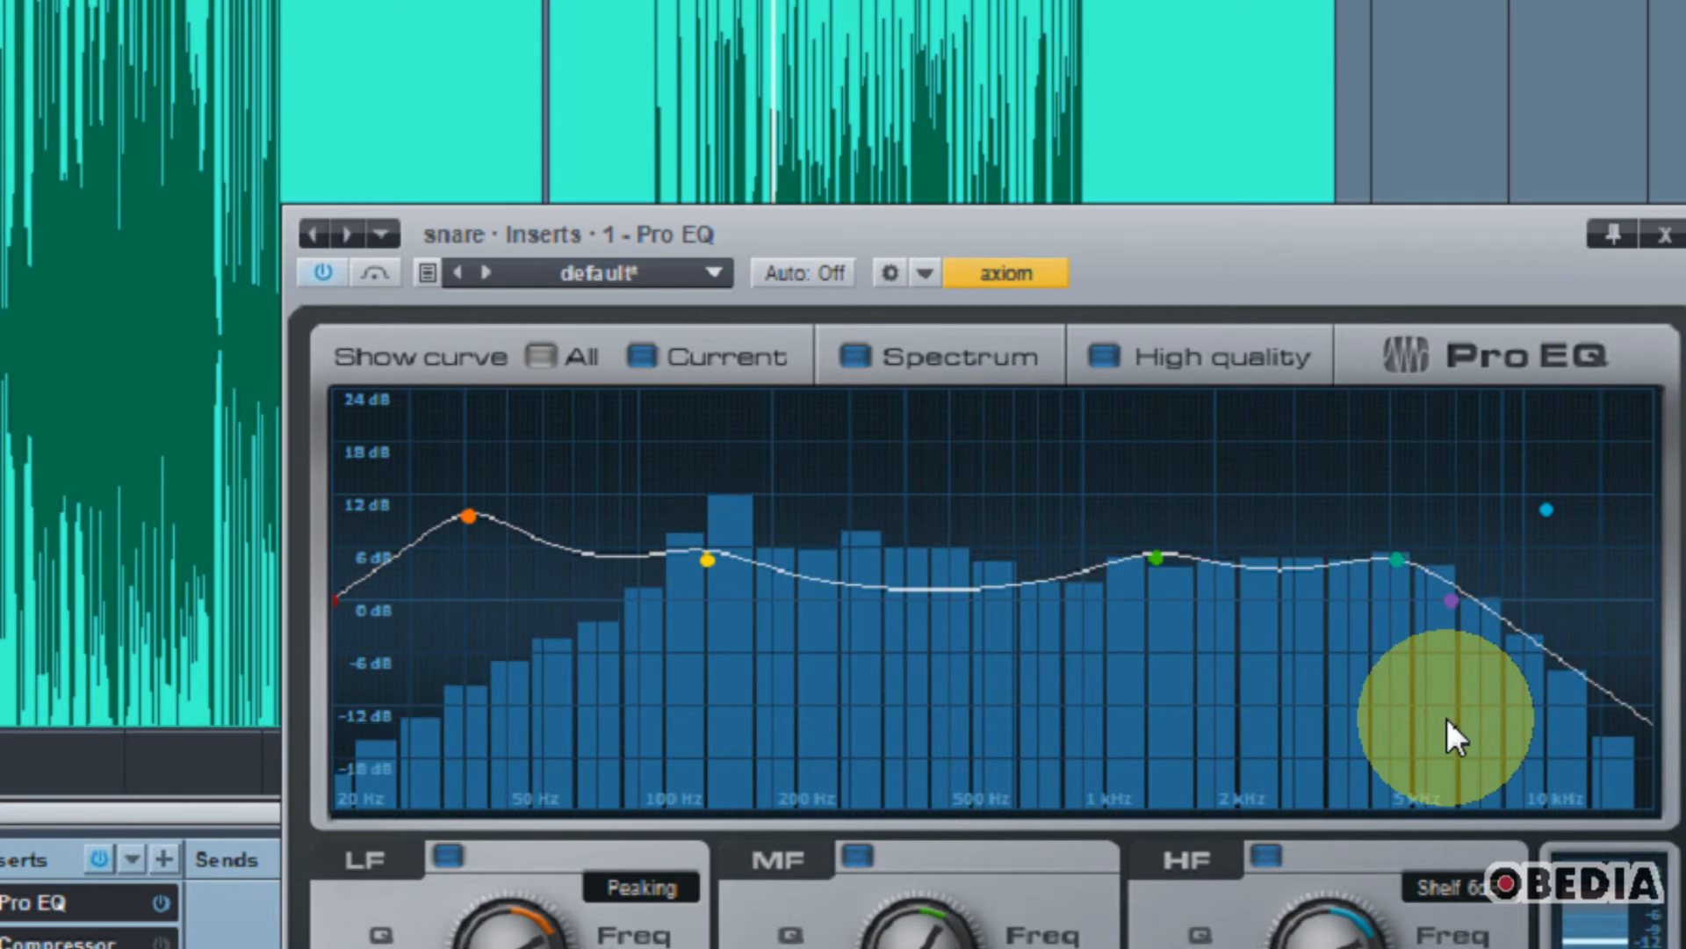
pyautogui.moveTo(1397, 579)
pyautogui.mouseDown()
pyautogui.moveTo(1379, 641)
pyautogui.moveTo(1353, 563)
pyautogui.mouseUp()
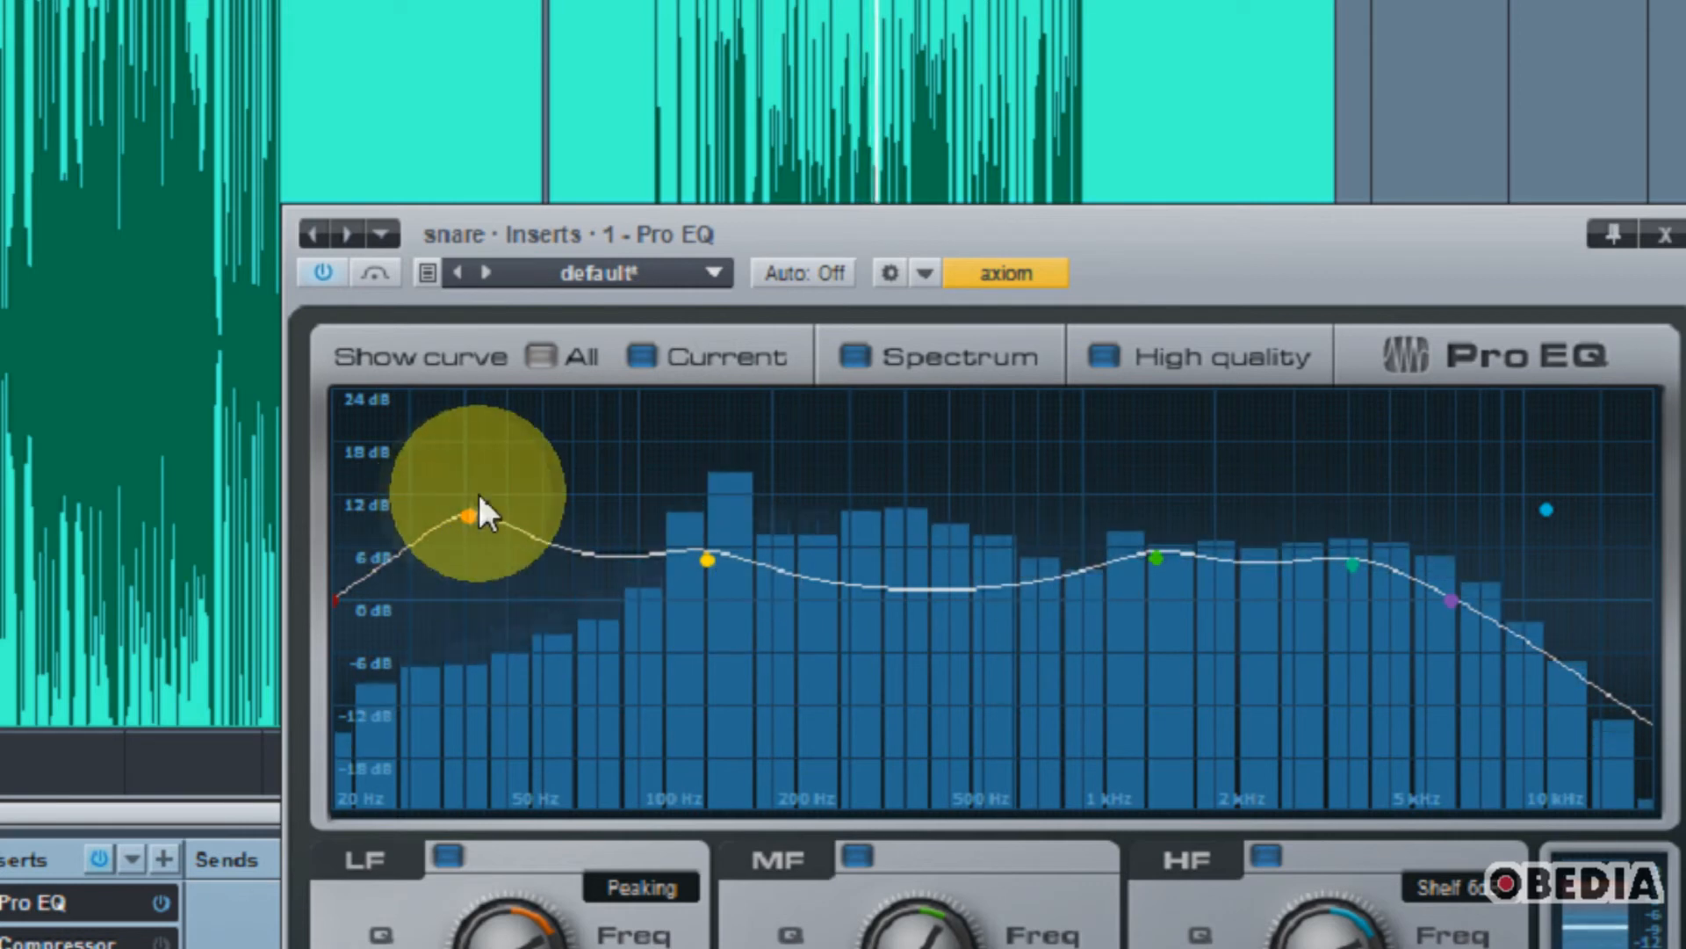
# Step: Raise the LF gain to 15.60 dB, set the LMF band to 7.44 dB at 137 Hz, and stop playback
pyautogui.moveTo(478, 514); pyautogui.dragTo(471, 463)
pyautogui.click(713, 564)
pyautogui.moveTo(719, 561); pyautogui.dragTo(714, 534)
pyautogui.press('space')
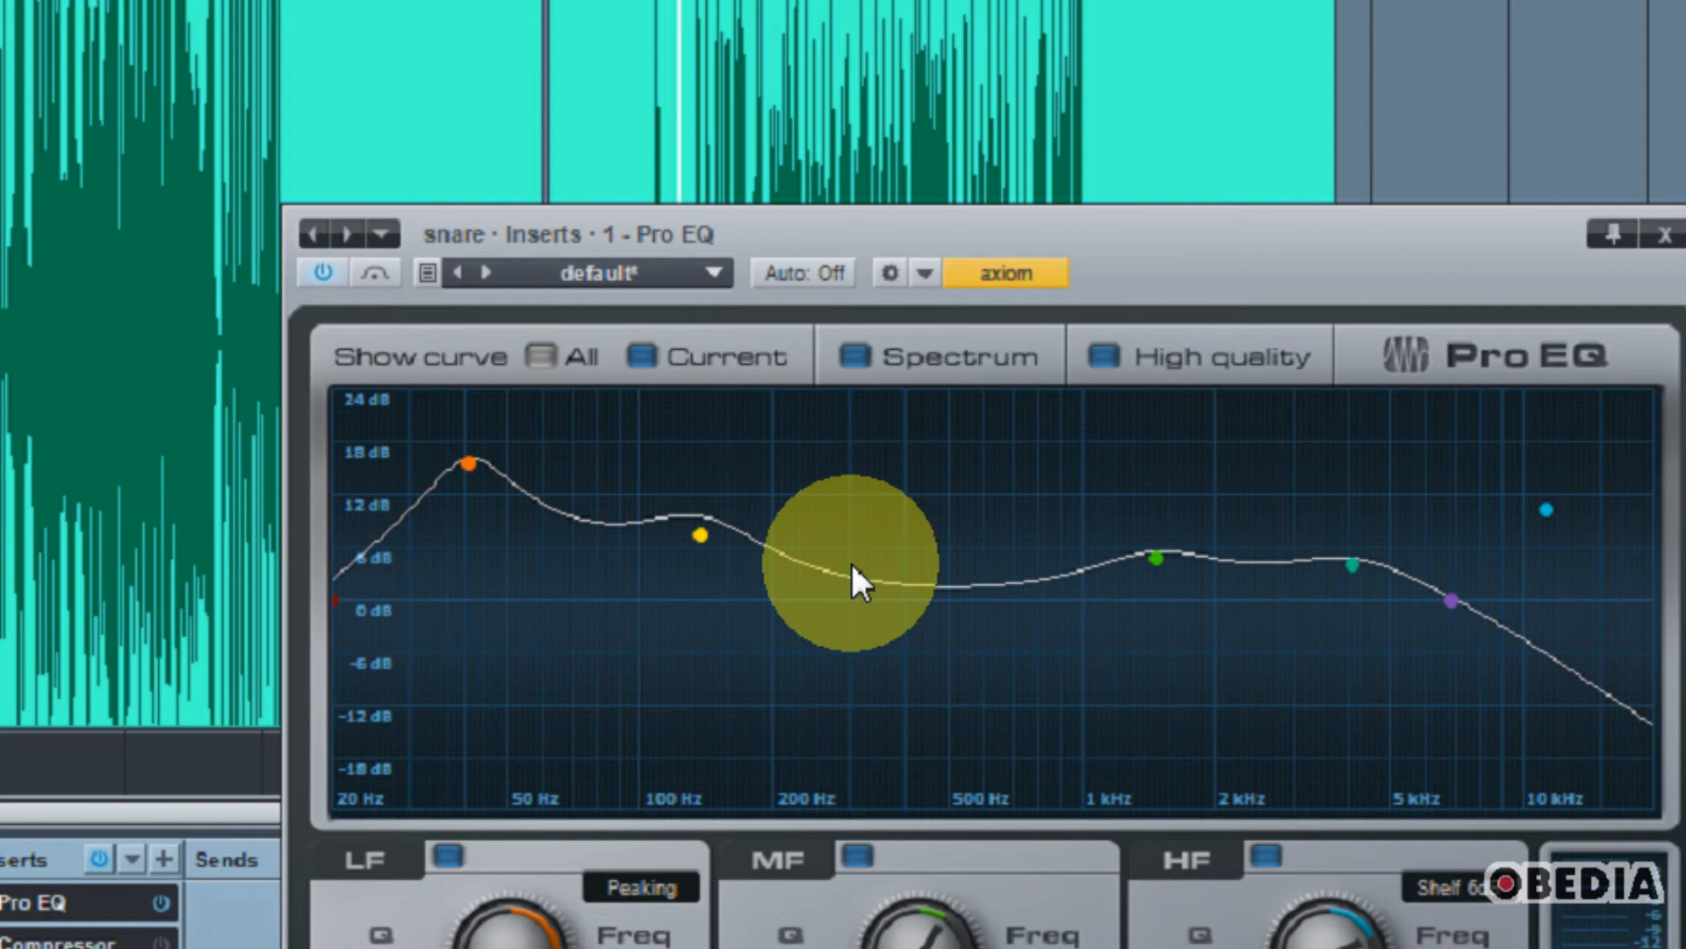
pyautogui.click(687, 528)
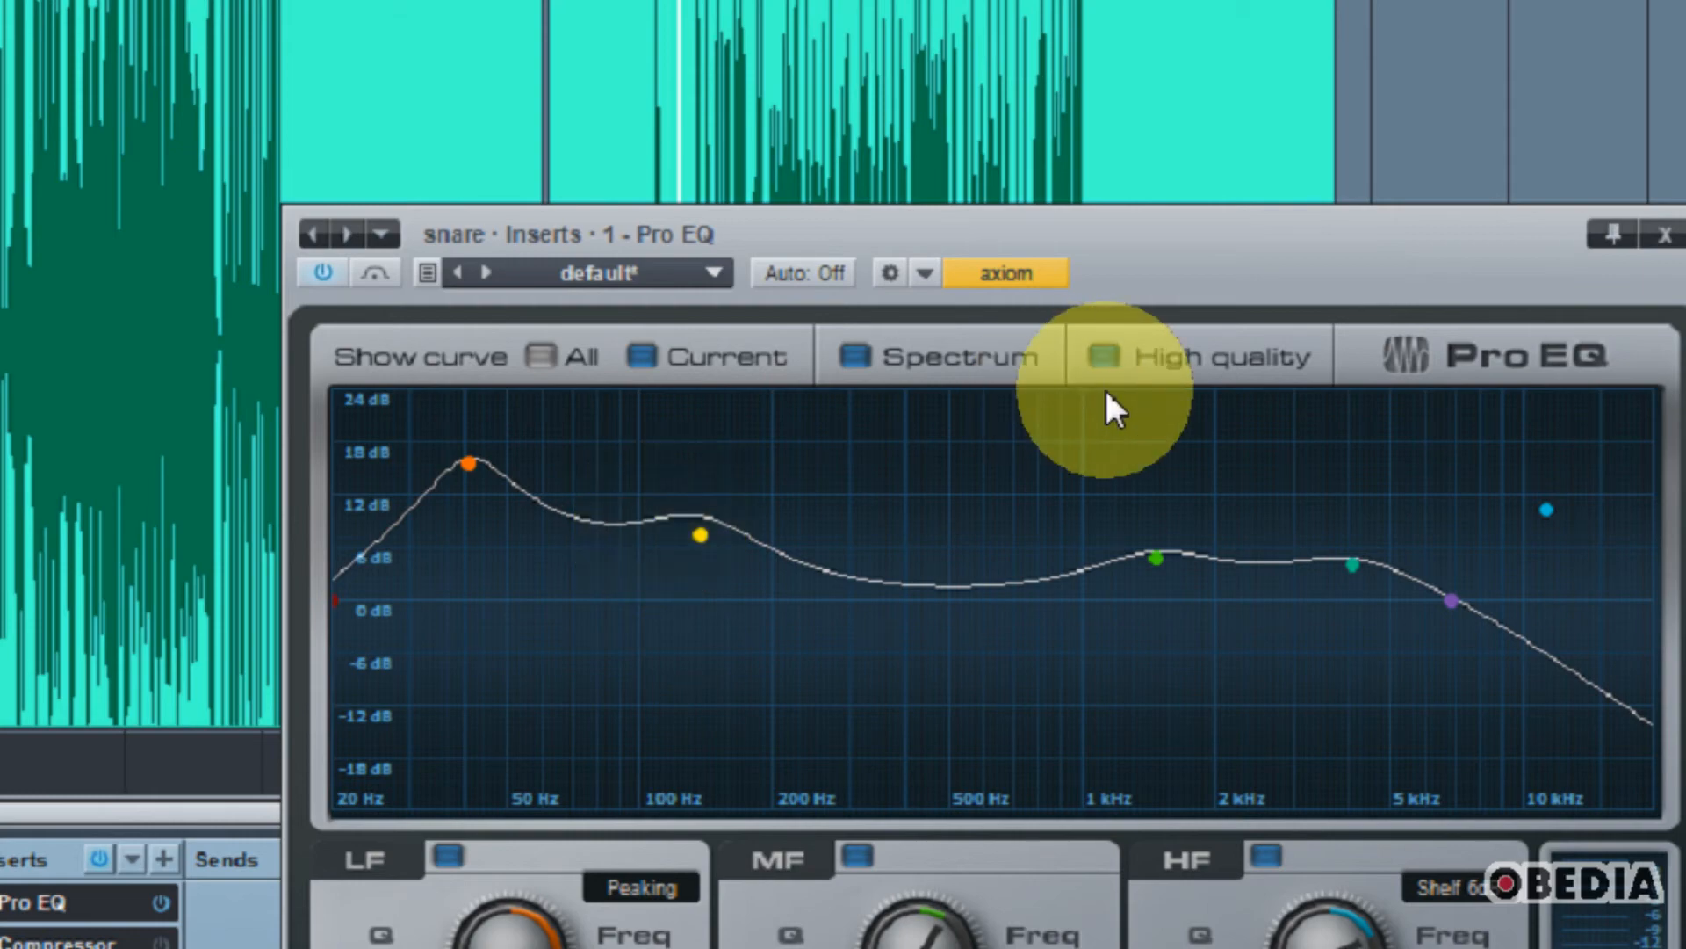
pyautogui.moveTo(1180, 263); pyautogui.dragTo(1145, 209)
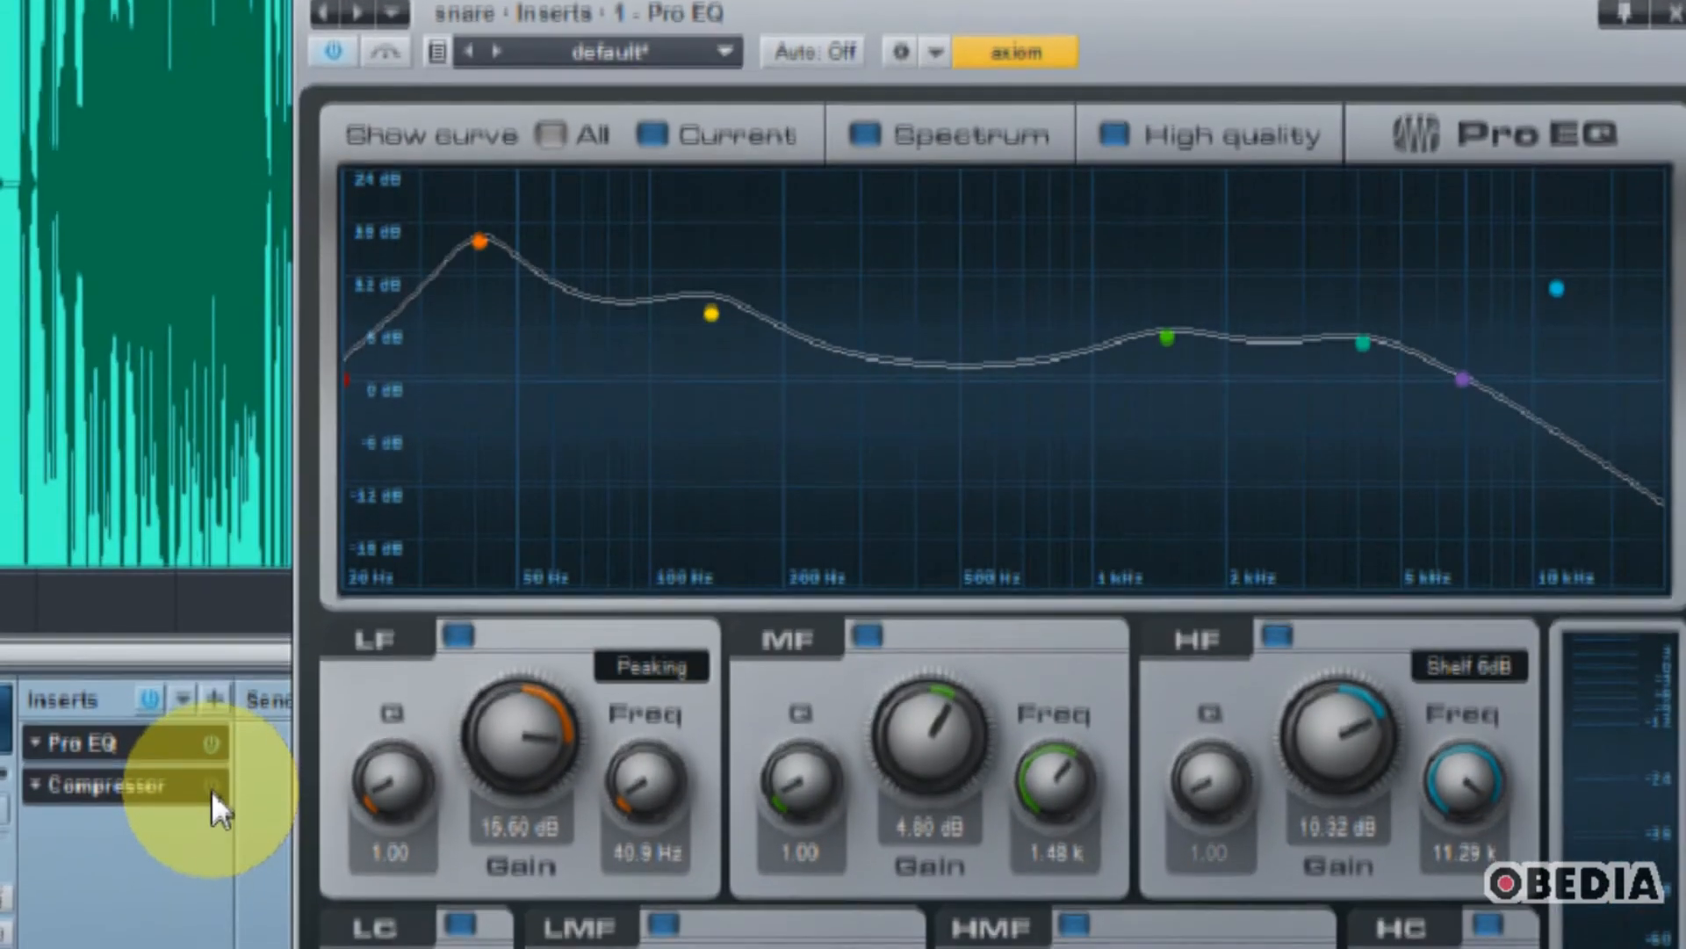
# Step: Re-enable the snare's Compressor and set its ratio to 9.4:1 and its threshold to -31.08 dB
pyautogui.click(188, 804)
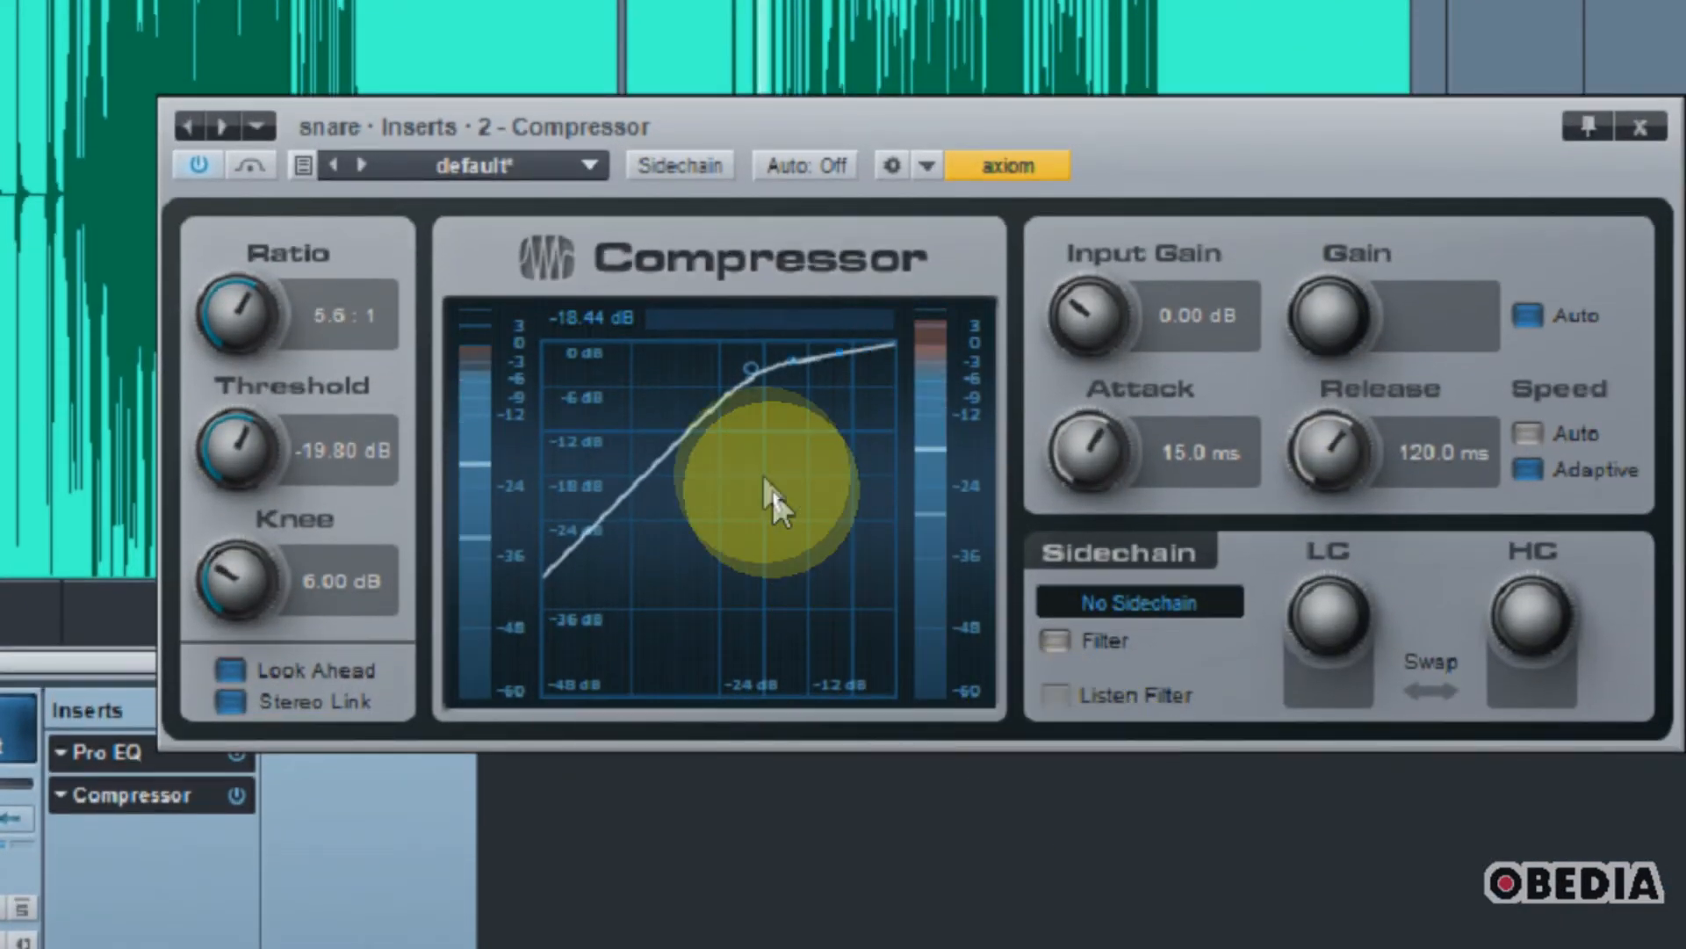
pyautogui.moveTo(245, 301); pyautogui.dragTo(252, 278)
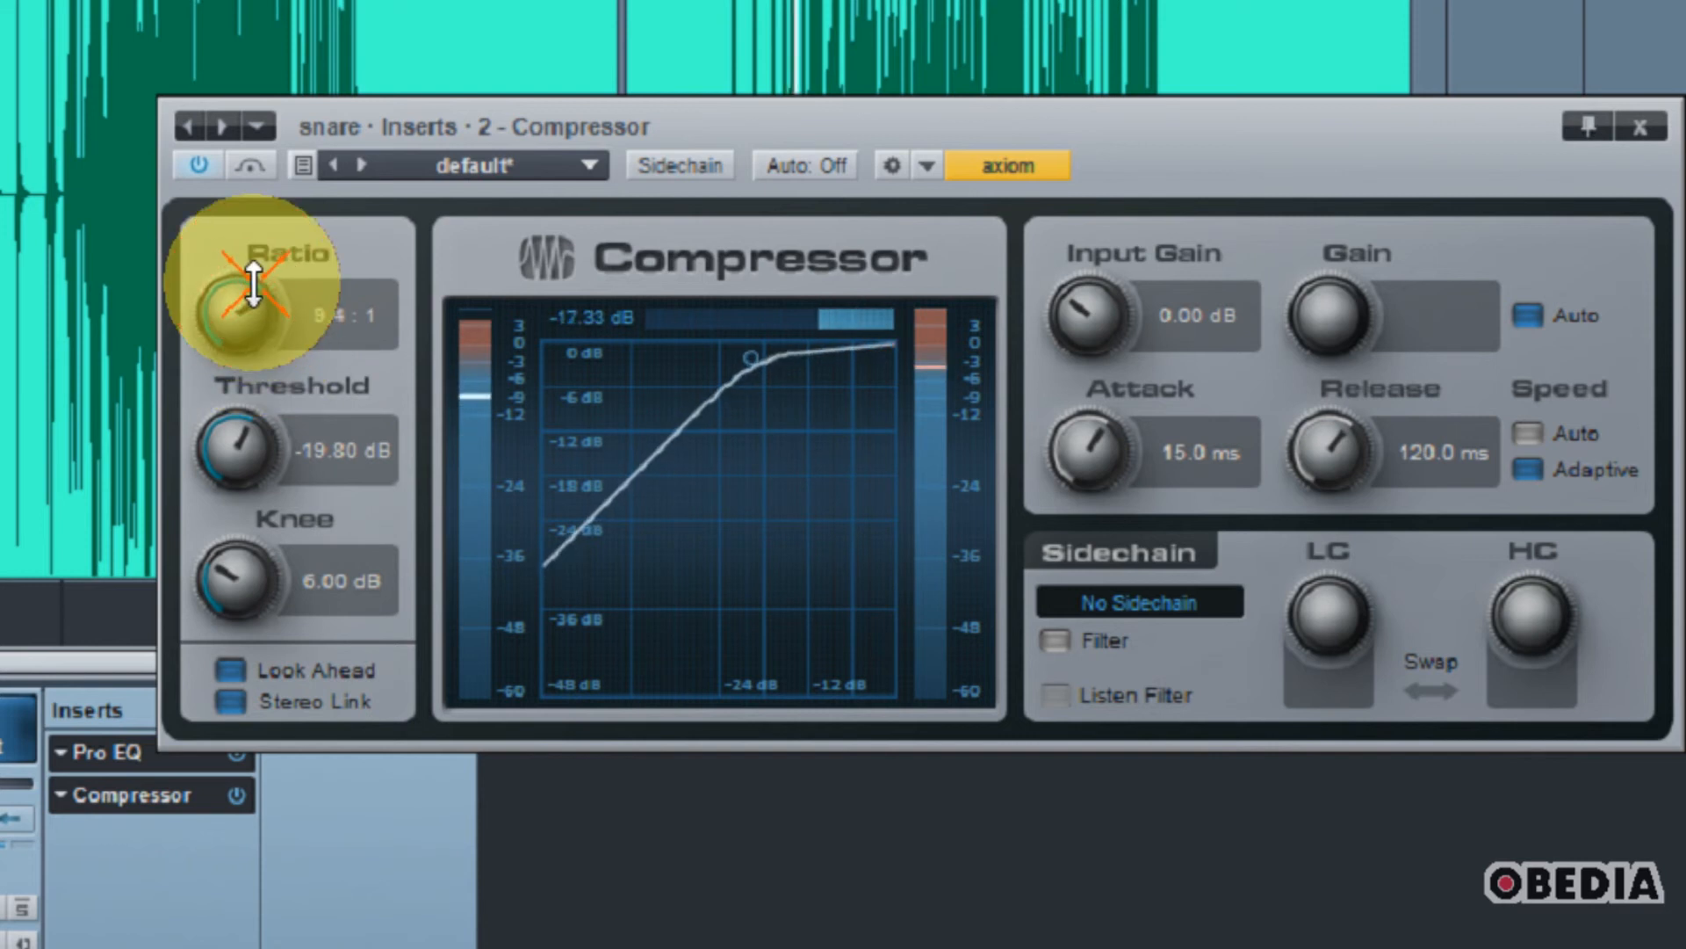
pyautogui.moveTo(255, 446); pyautogui.dragTo(306, 577)
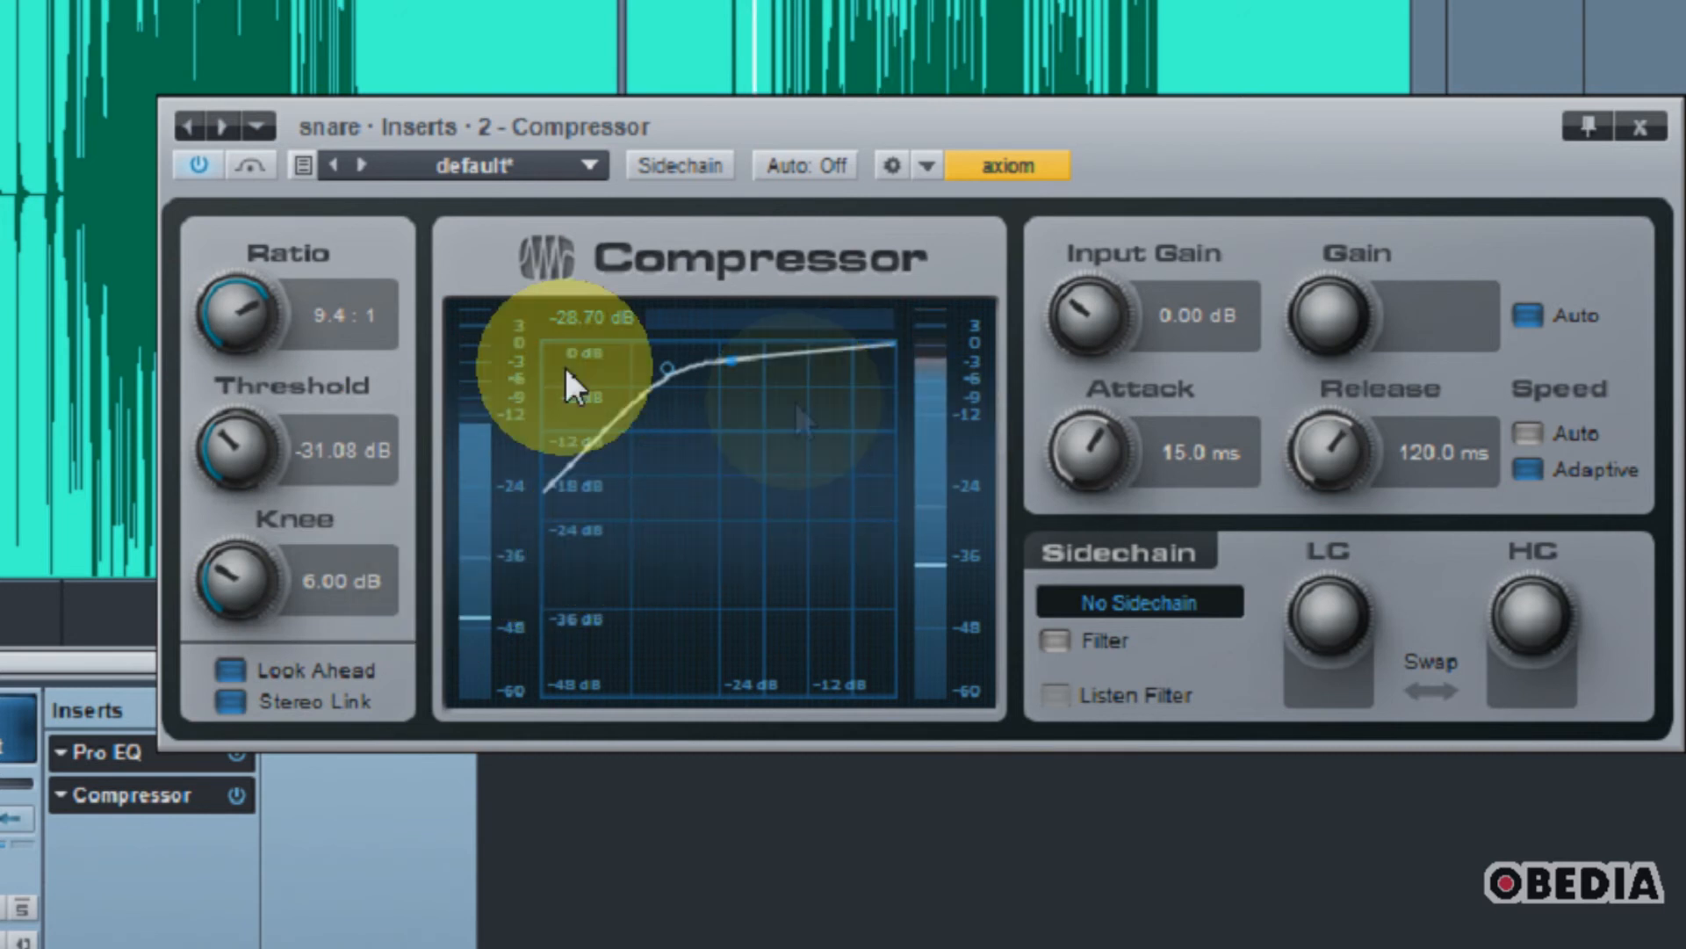
# Step: Soften the compression to a 2.0:1 ratio and a -20.76 dB threshold while auditioning the snare
pyautogui.moveTo(234, 318); pyautogui.dragTo(256, 459)
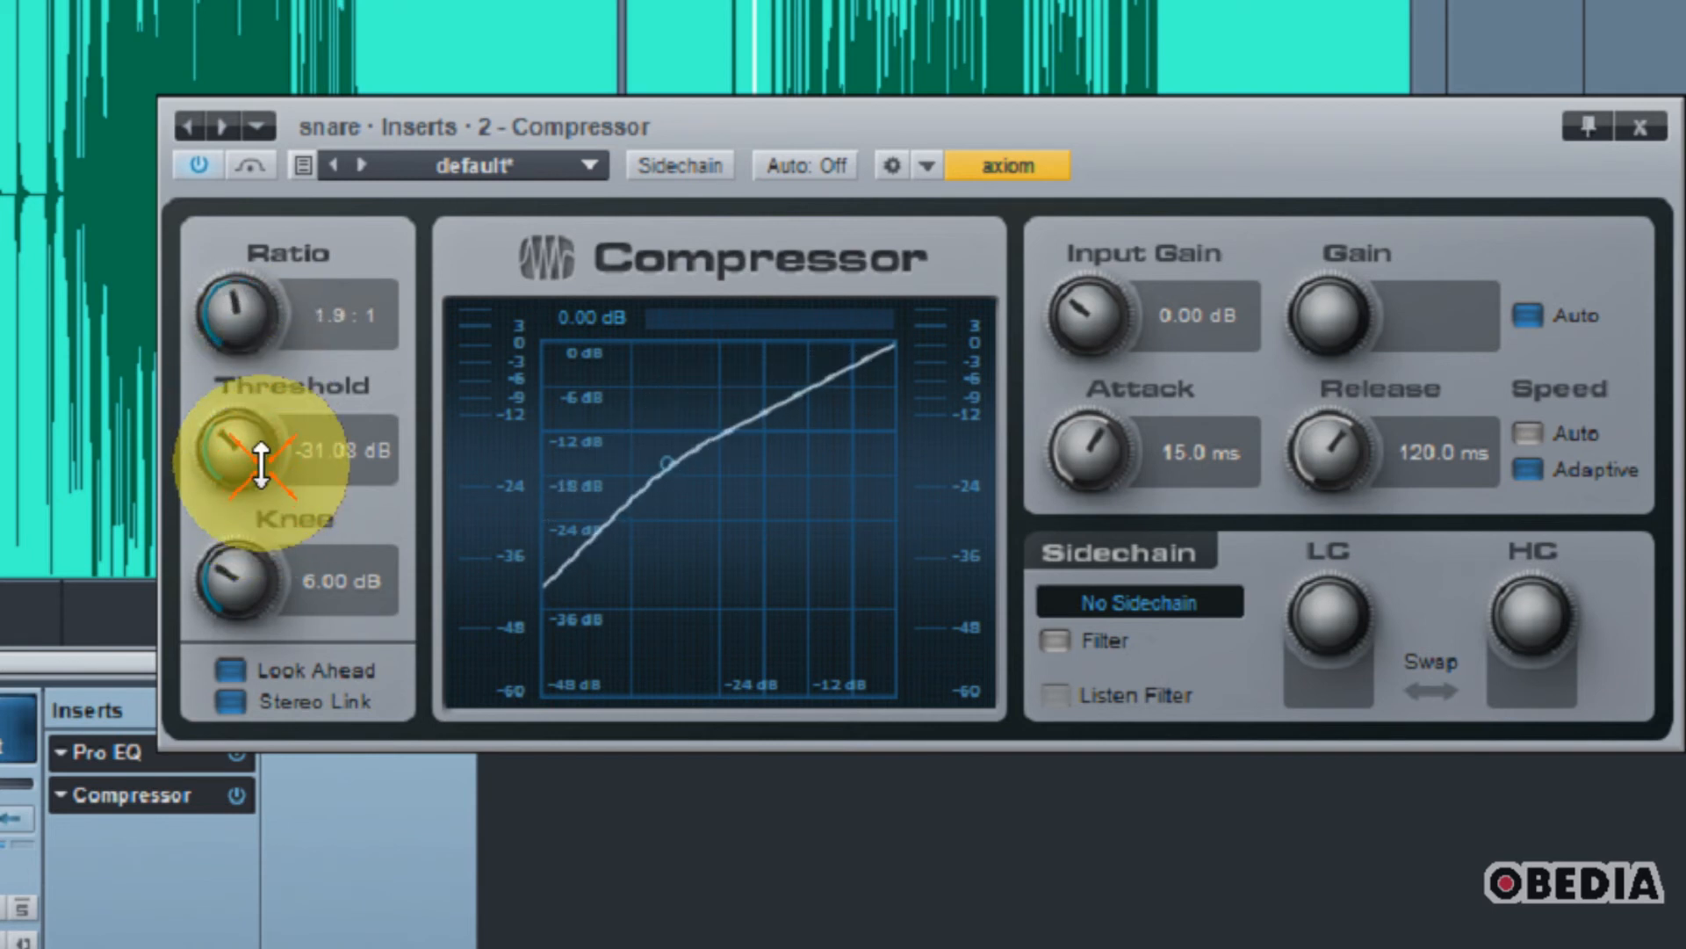
pyautogui.moveTo(230, 308); pyautogui.dragTo(235, 361)
pyautogui.moveTo(257, 470); pyautogui.dragTo(271, 428)
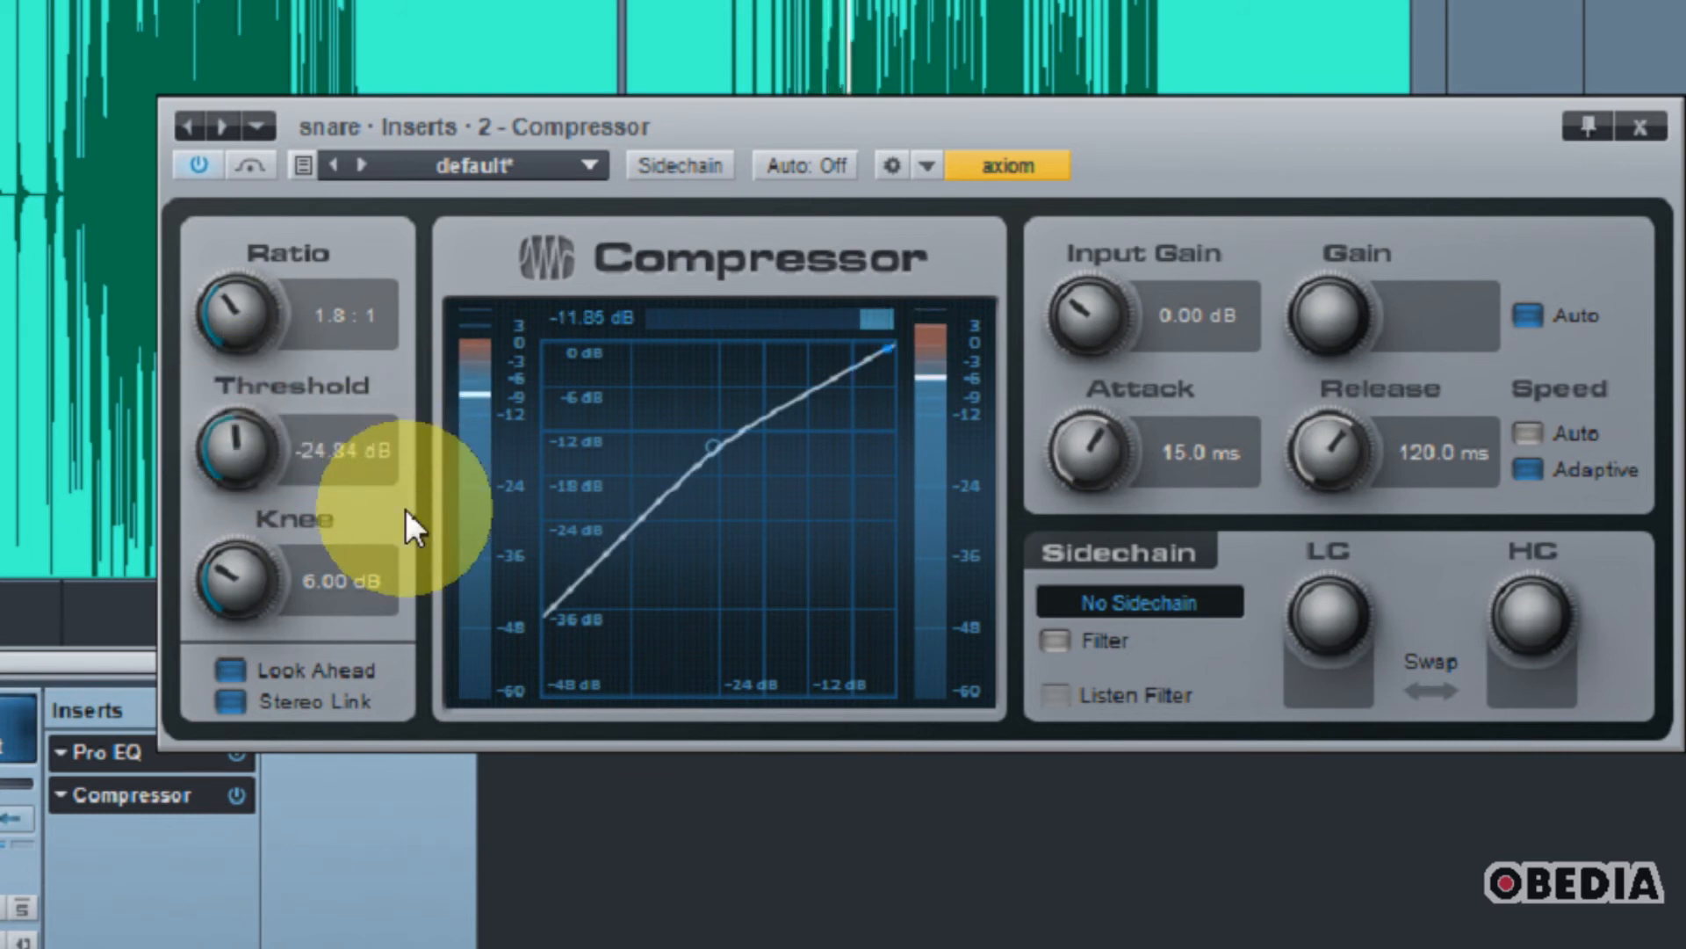
pyautogui.moveTo(278, 464); pyautogui.dragTo(446, 487)
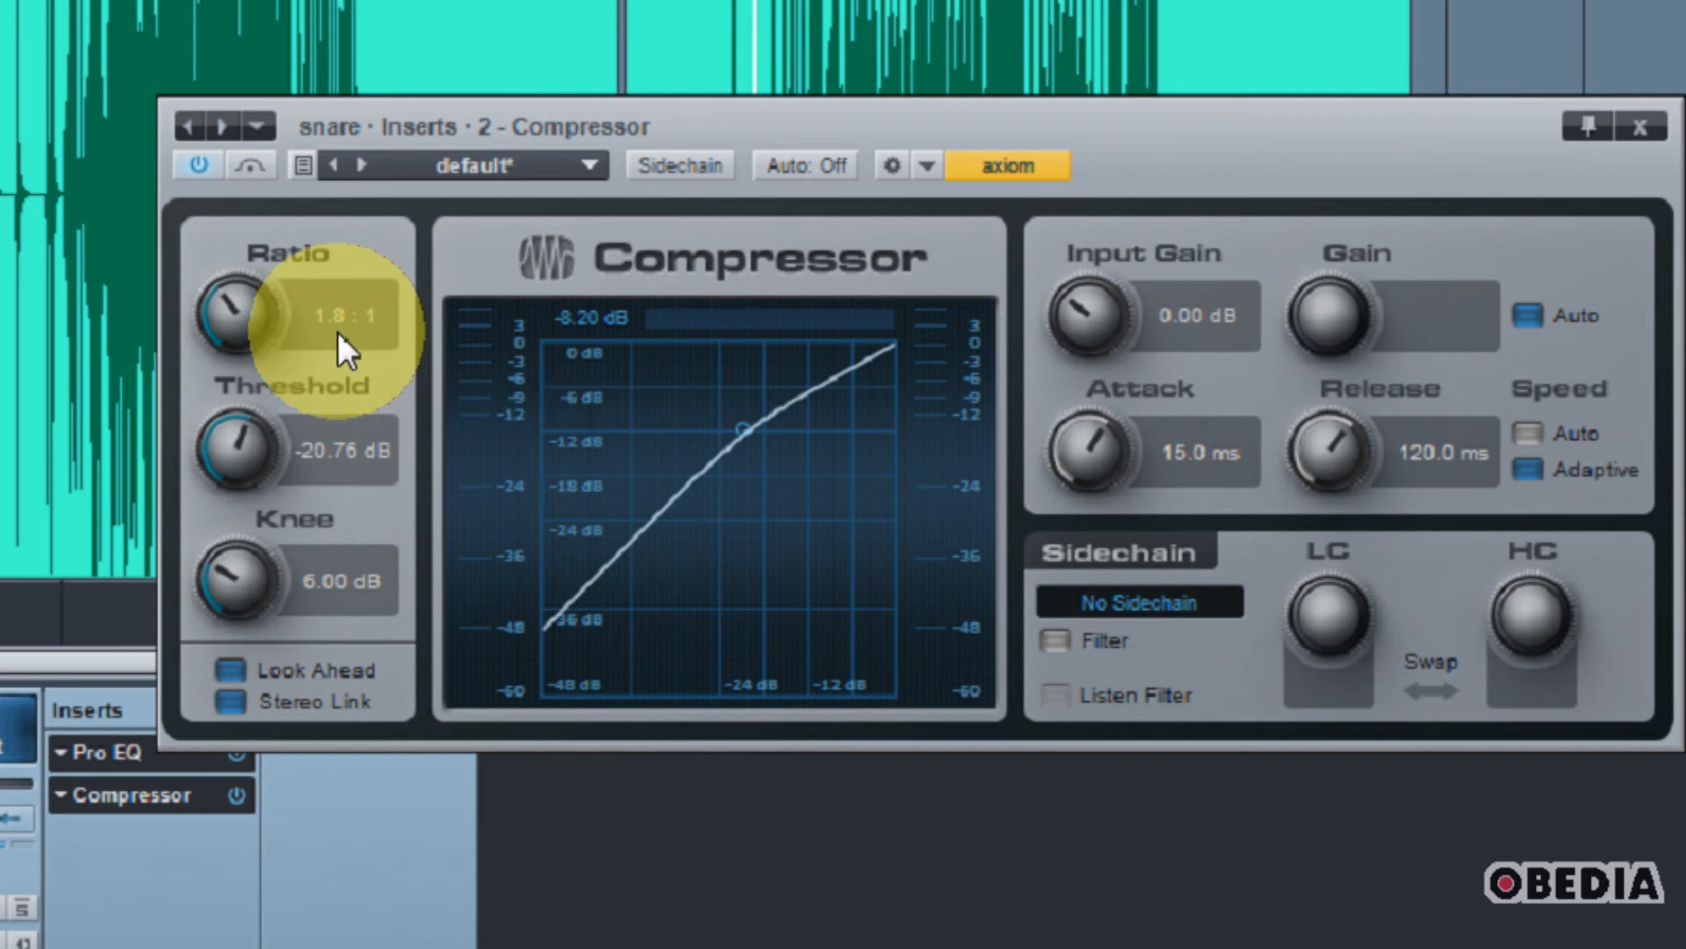
pyautogui.moveTo(244, 303); pyautogui.dragTo(244, 288)
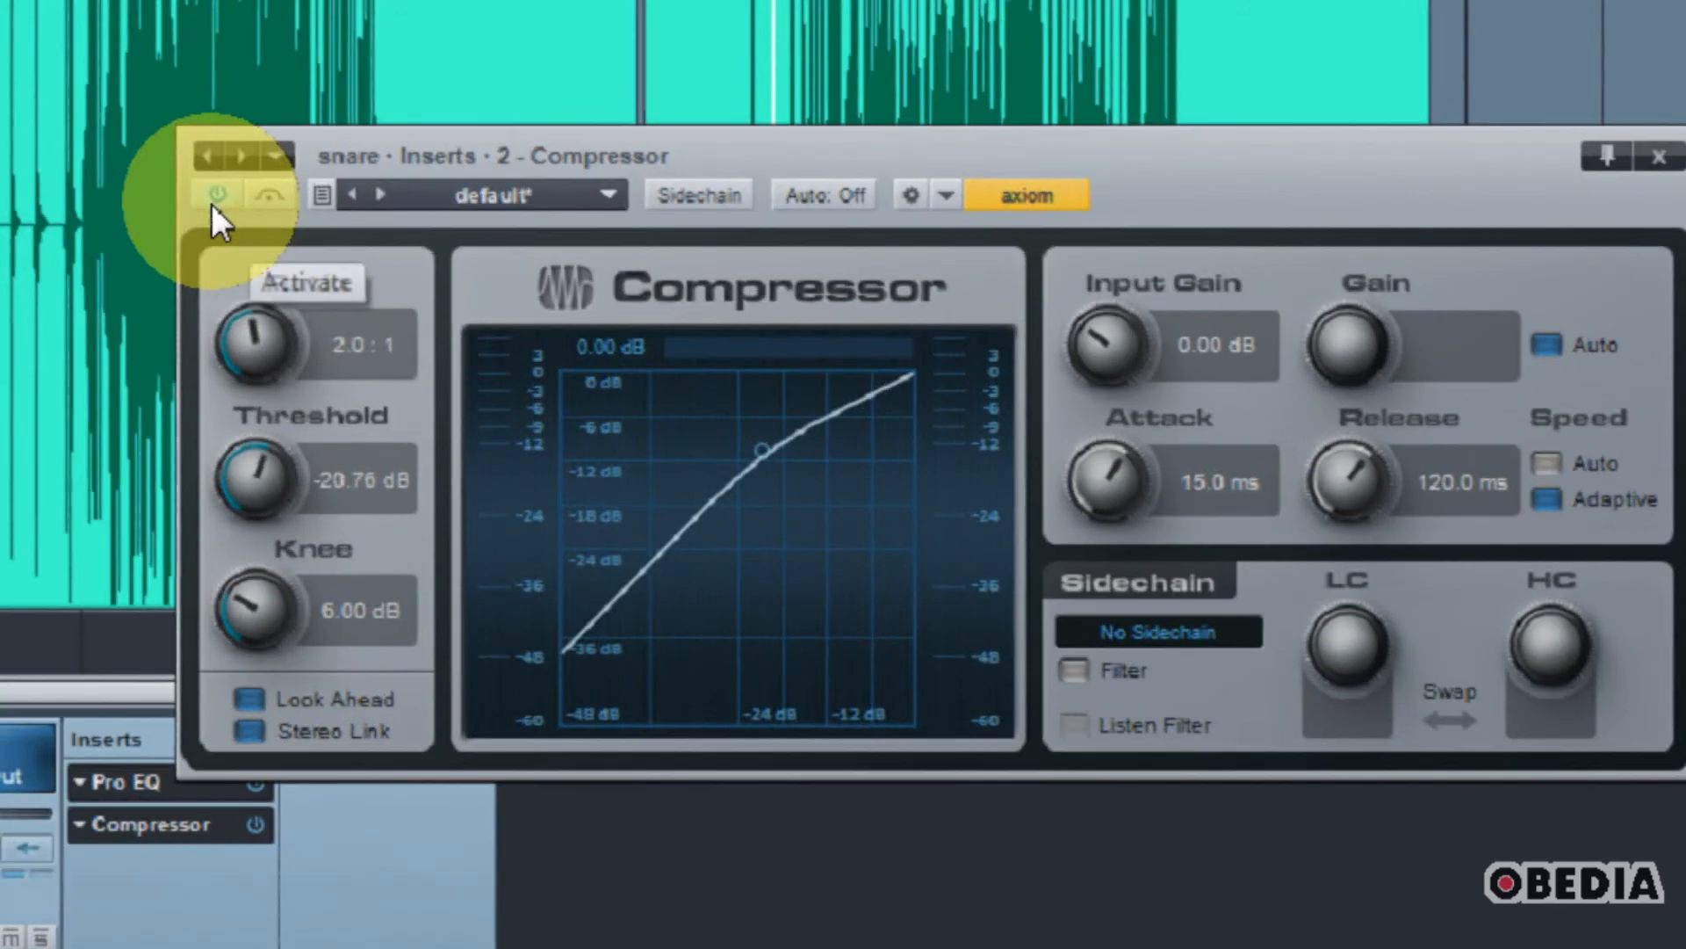
# Step: Close the Compressor window and reopen the snare's Pro EQ to review its curve
pyautogui.click(215, 198)
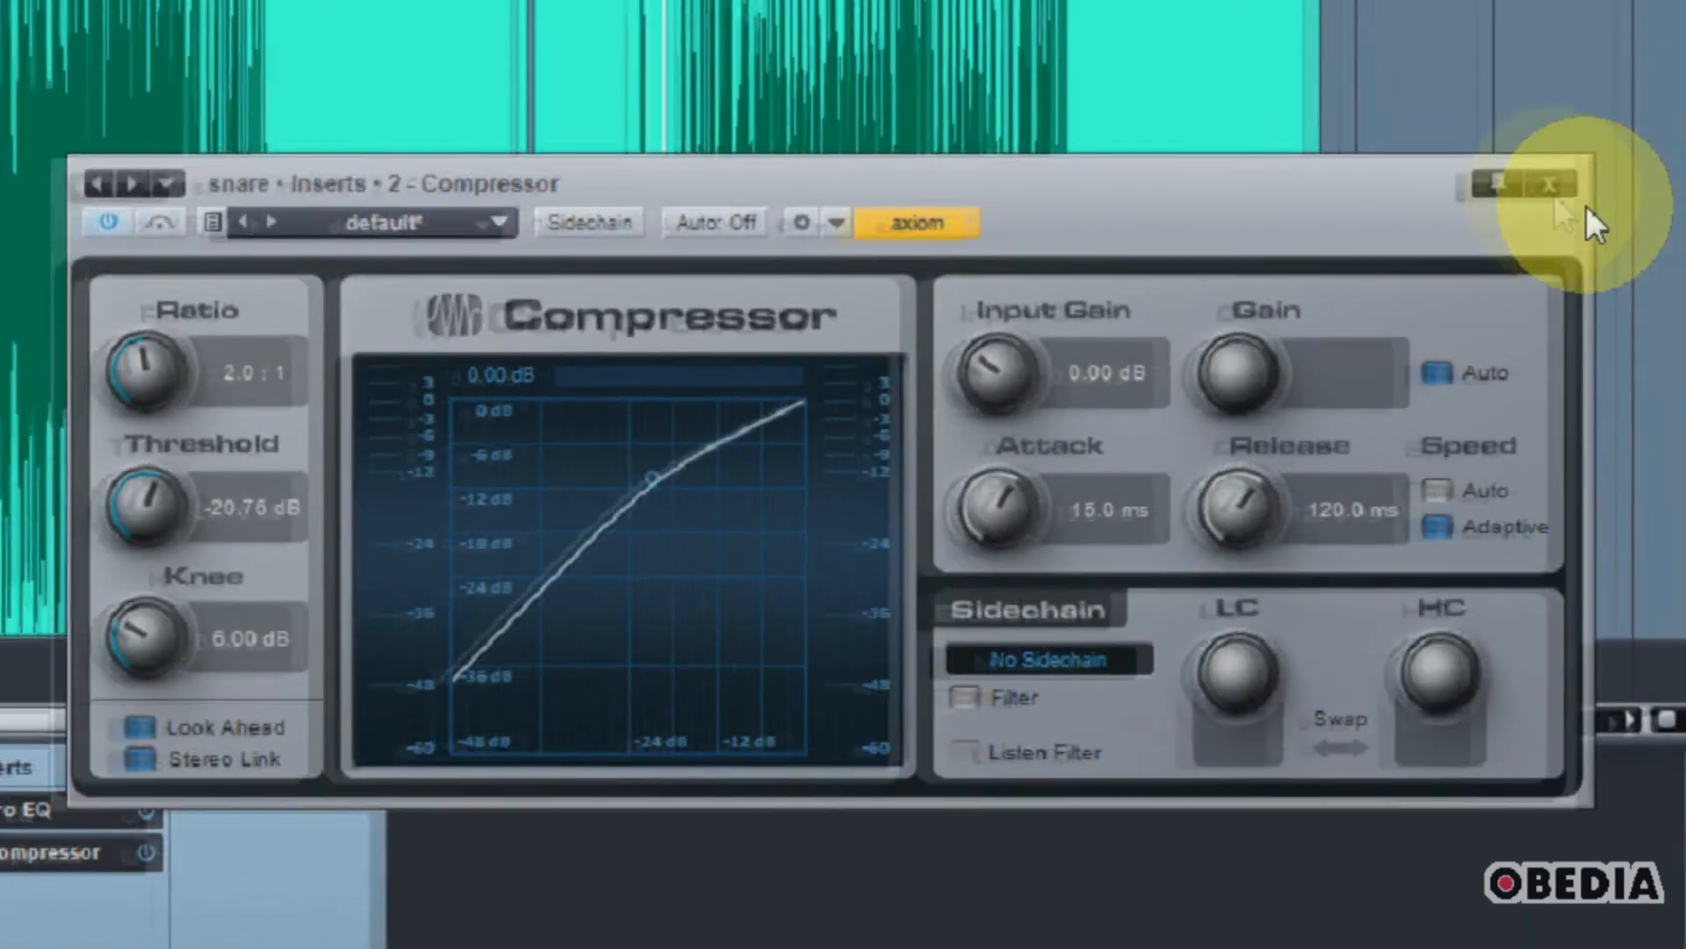
pyautogui.click(1658, 178)
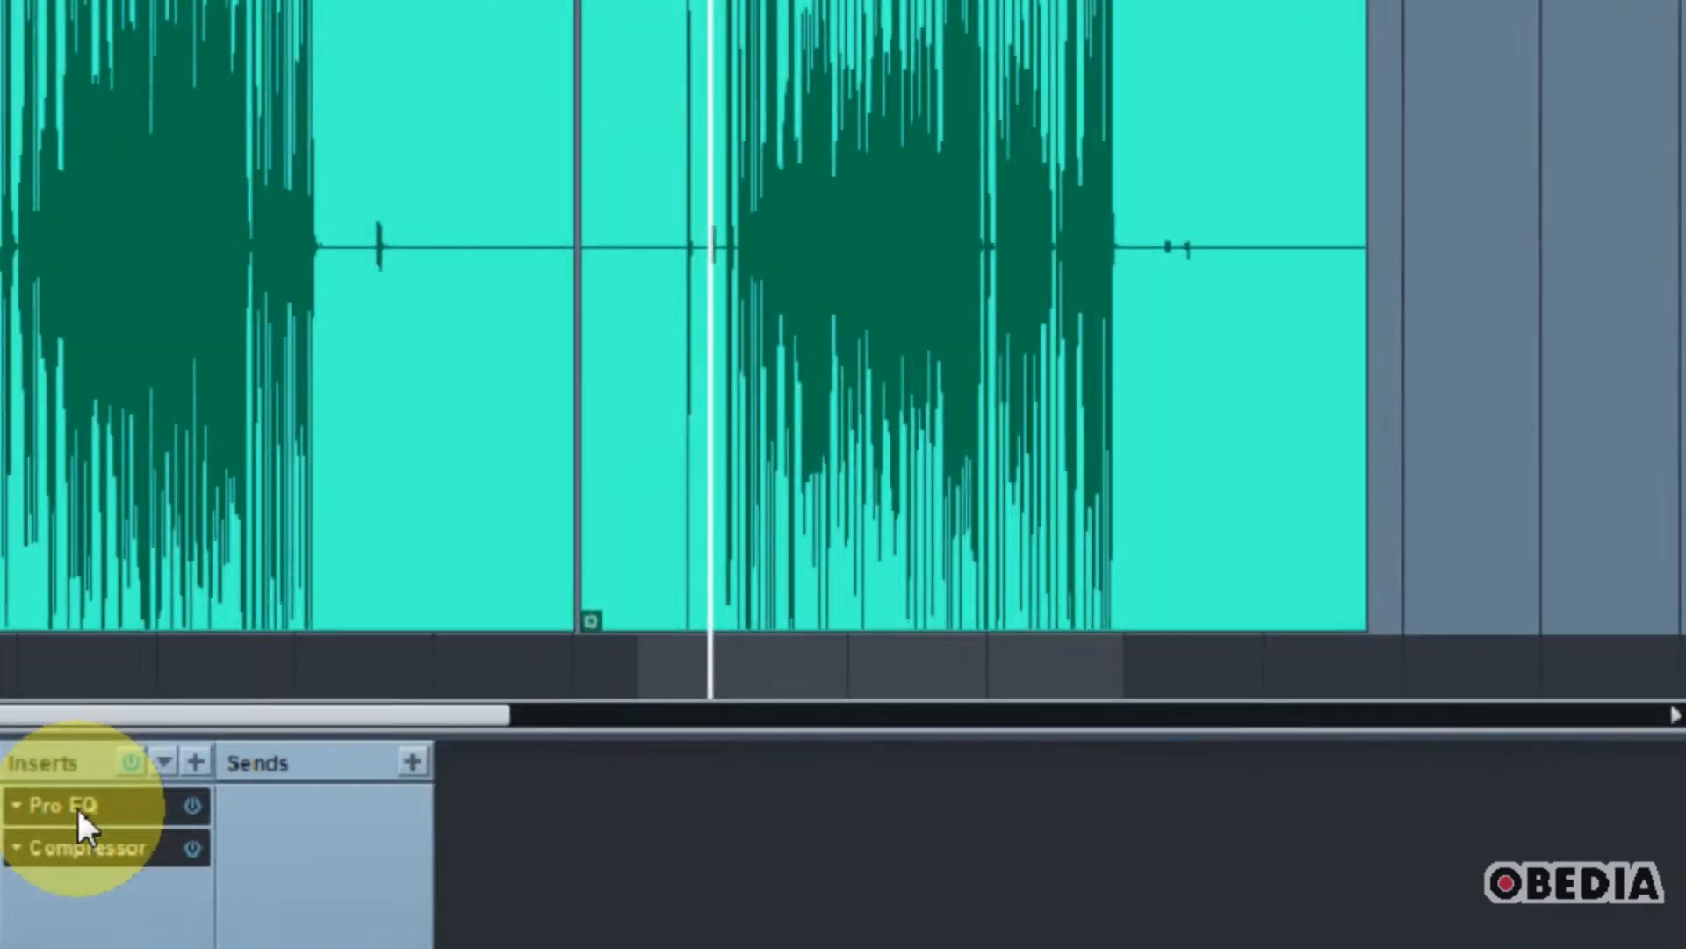
pyautogui.click(78, 807)
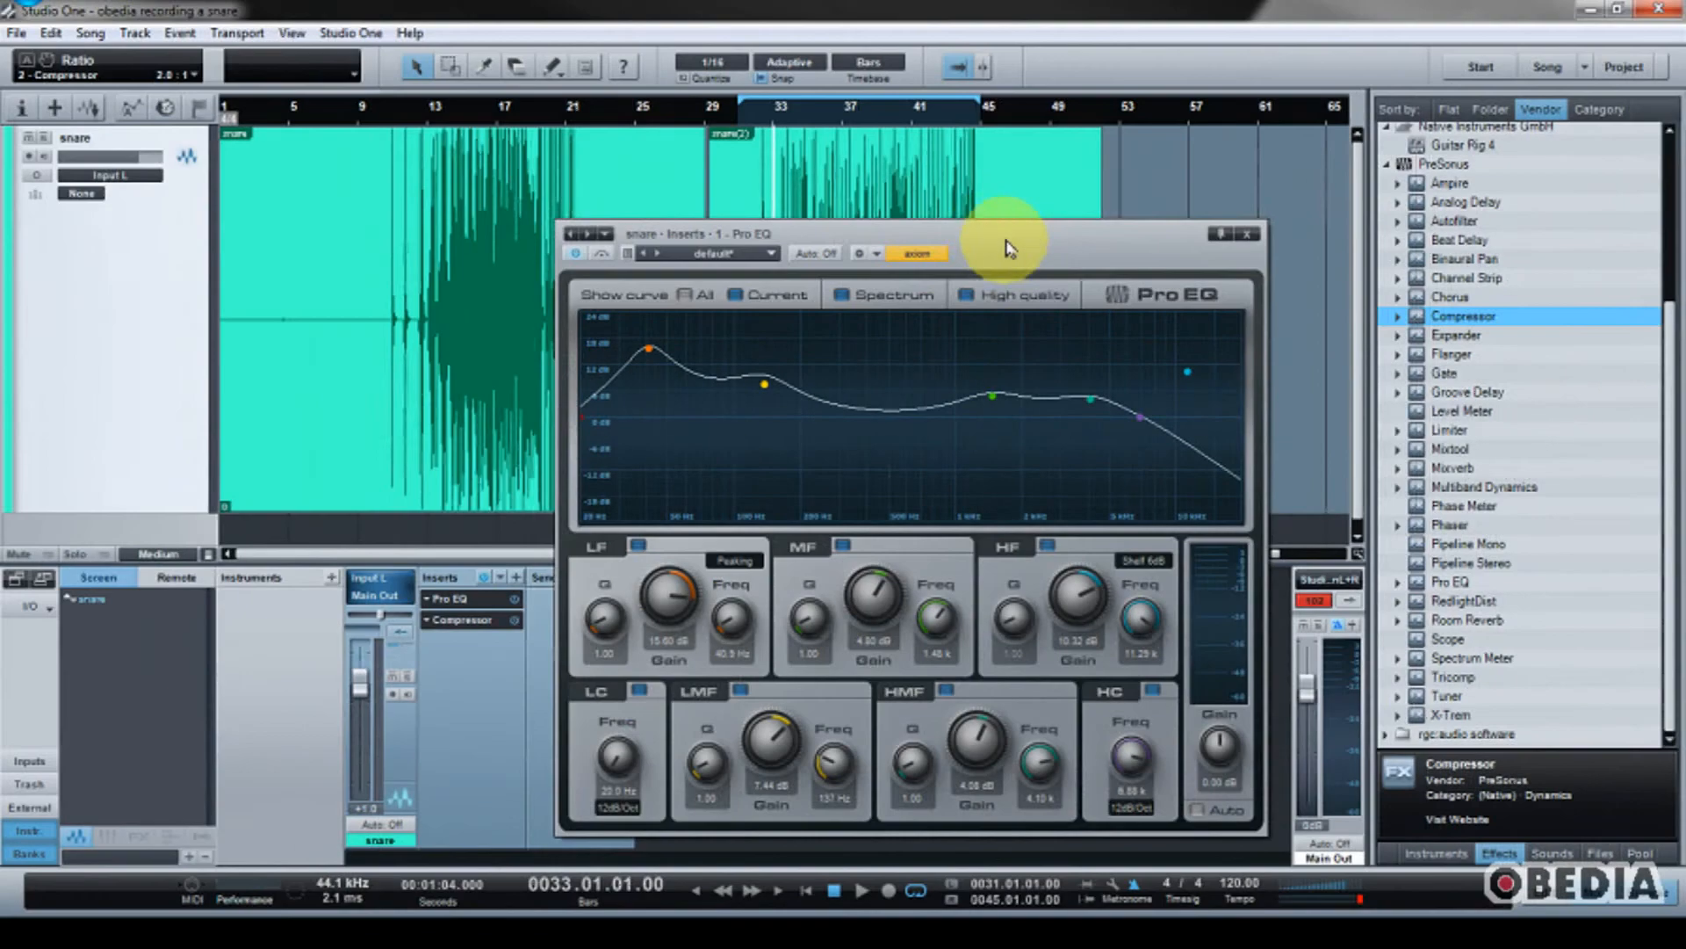
pyautogui.moveTo(1229, 115); pyautogui.dragTo(998, 17)
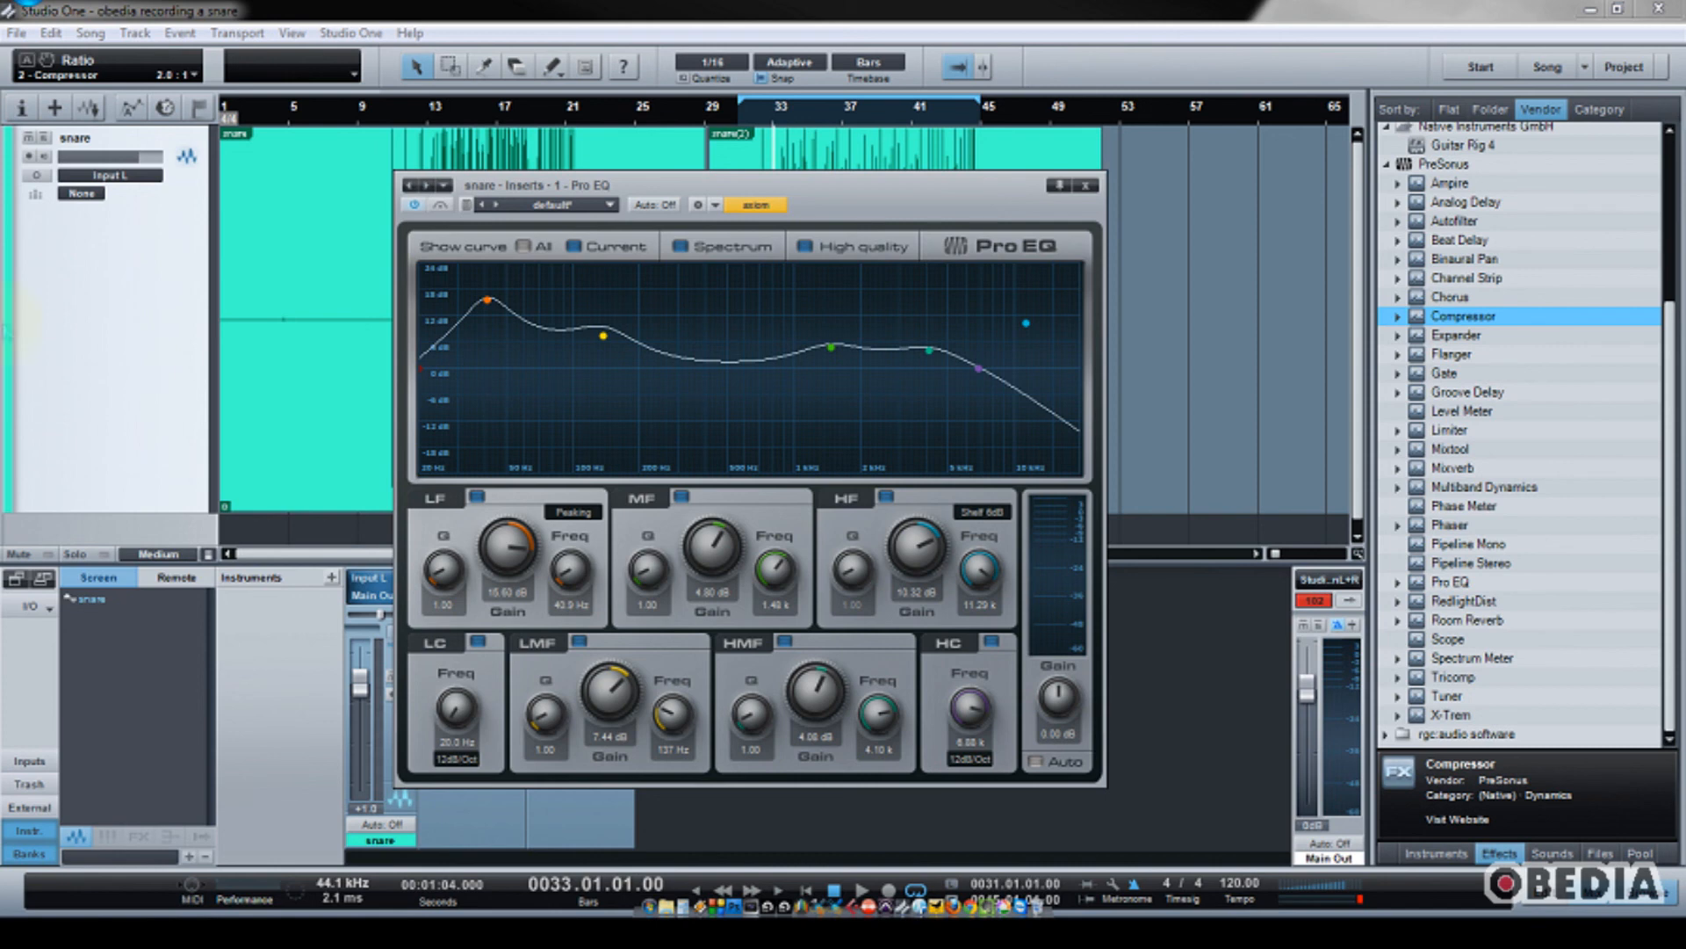
pyautogui.click(21, 35)
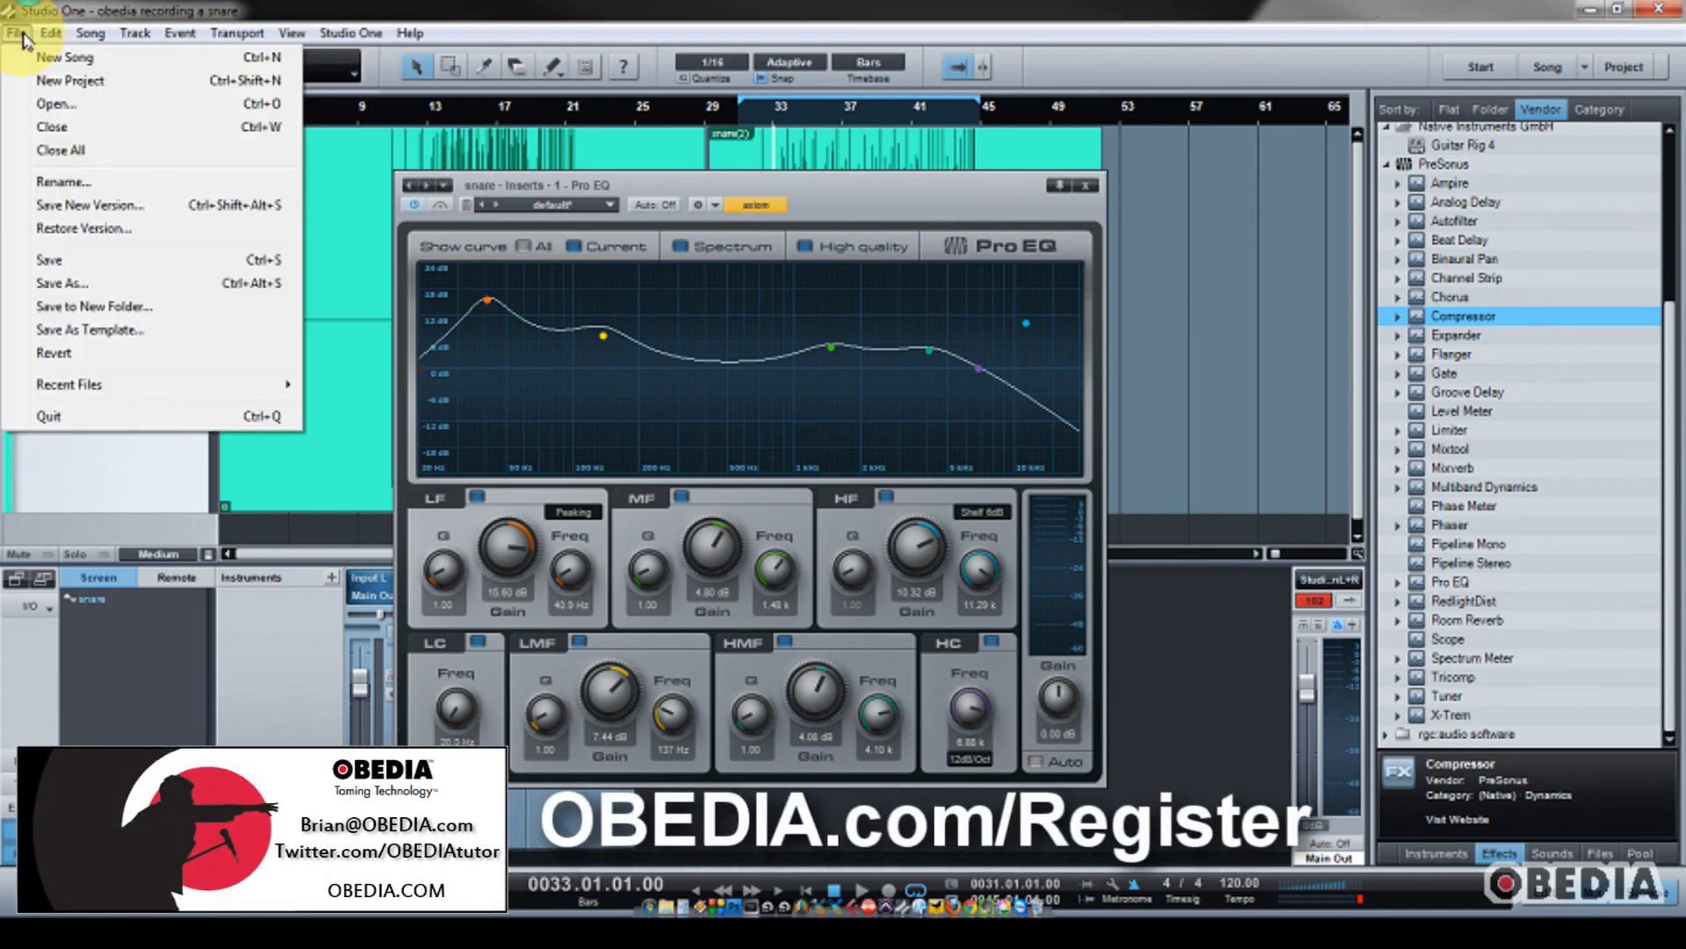
pyautogui.click(21, 35)
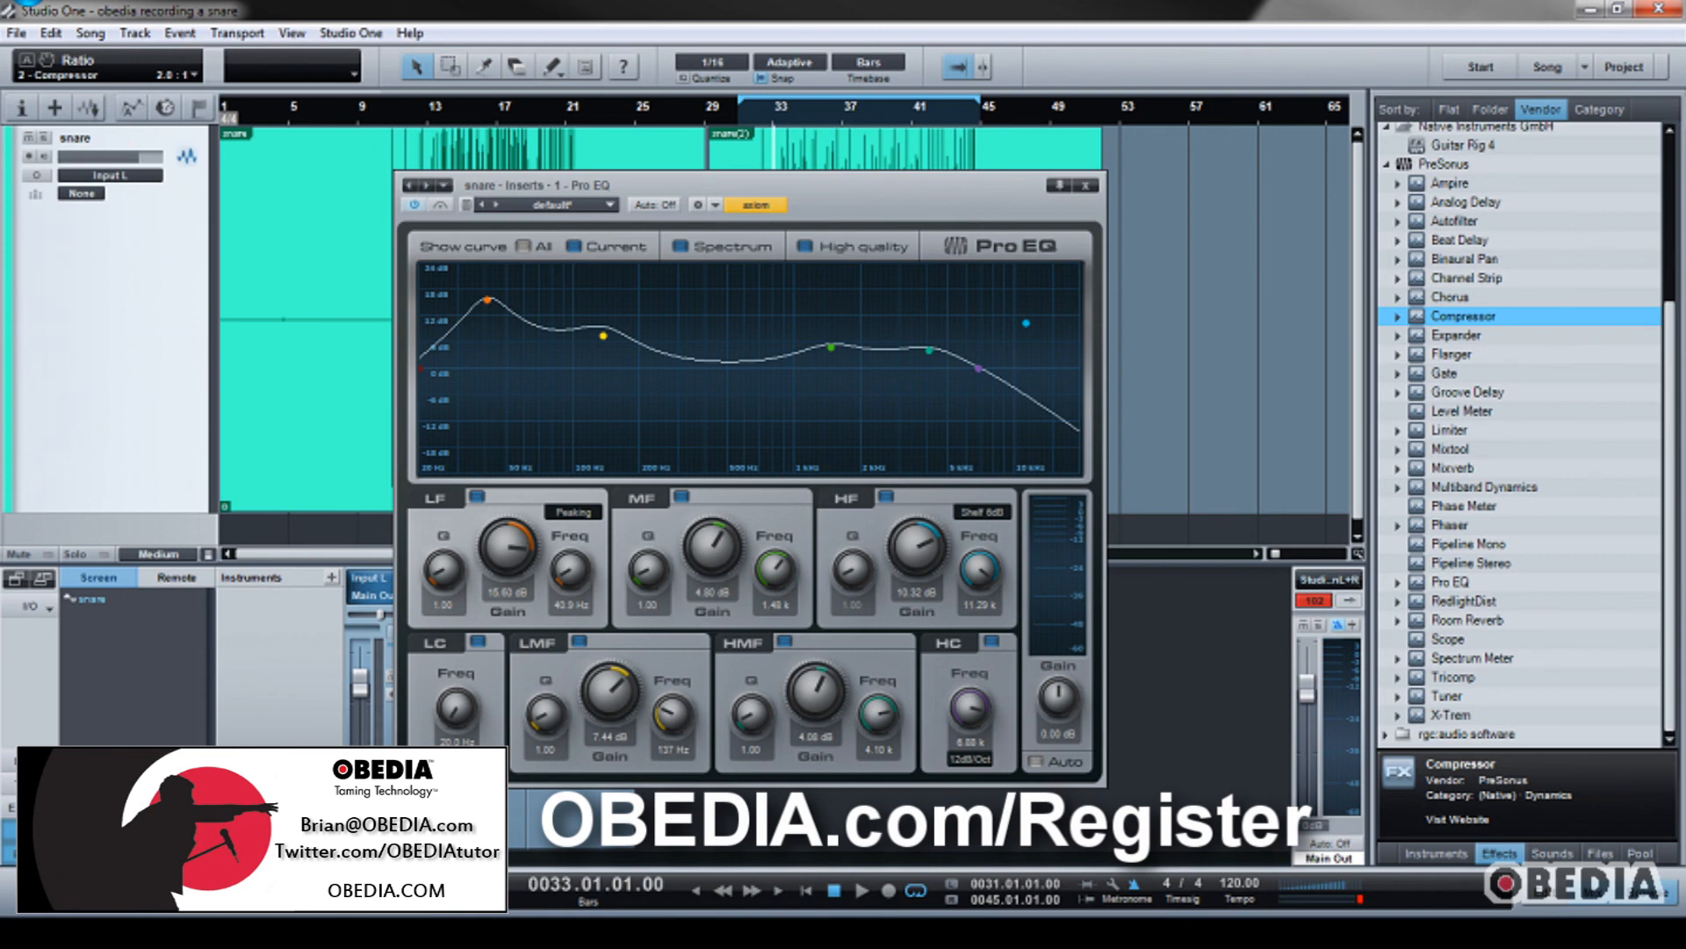
pyautogui.click(19, 35)
pyautogui.click(20, 35)
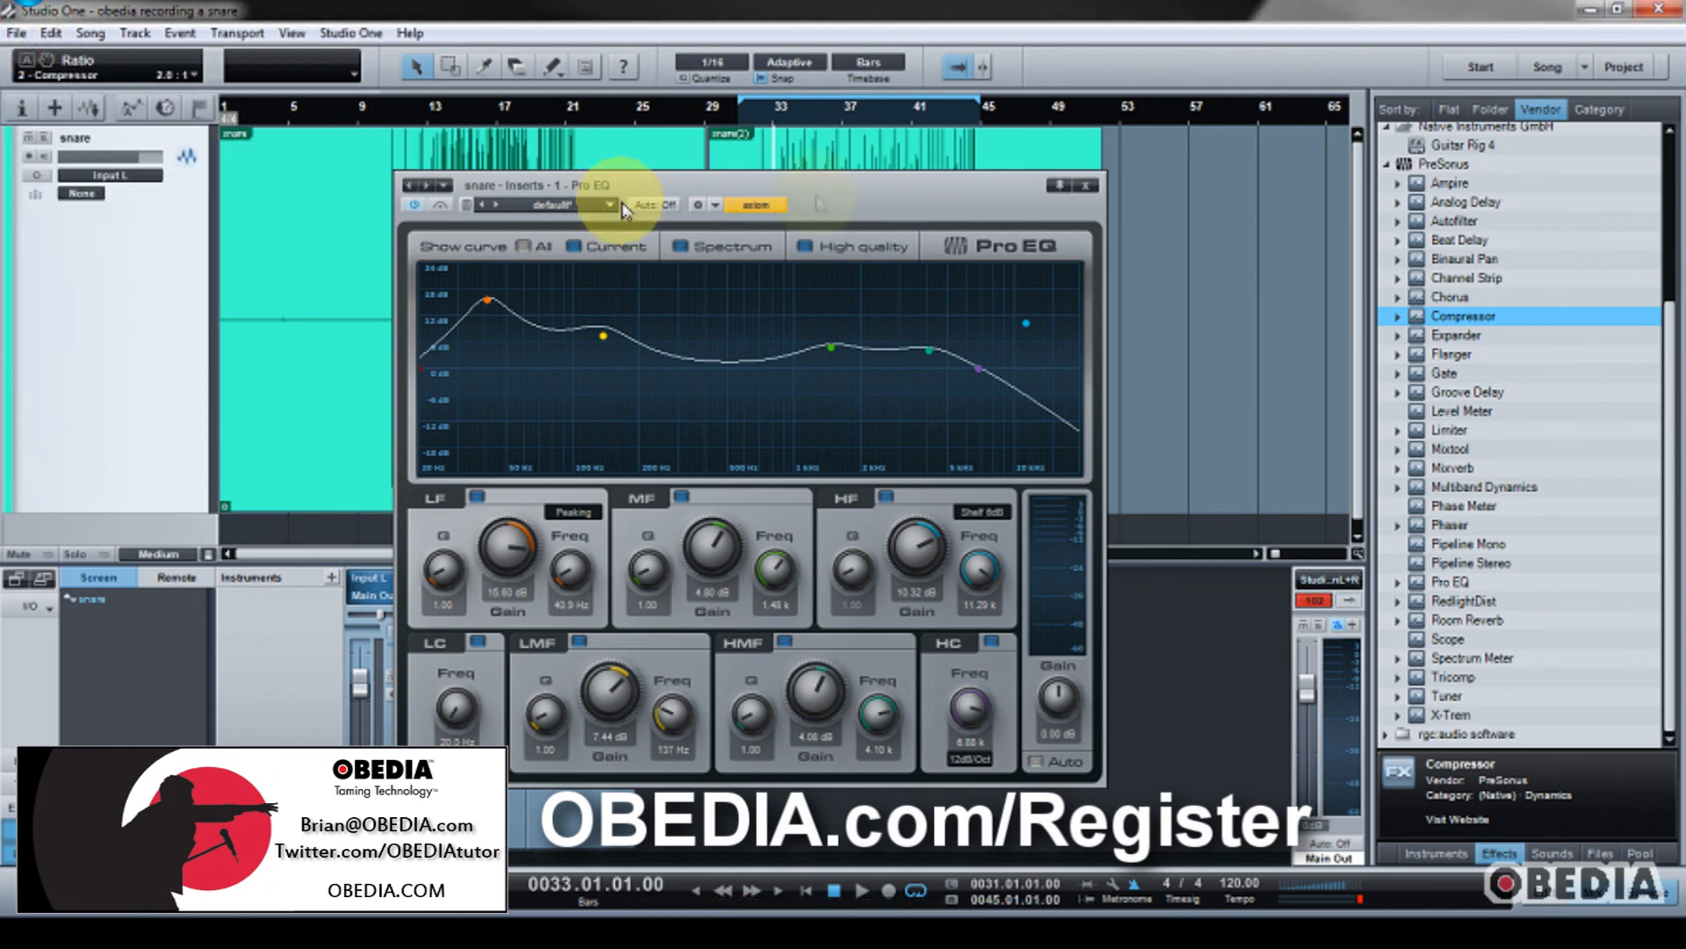
pyautogui.moveTo(833, 221); pyautogui.dragTo(817, 213)
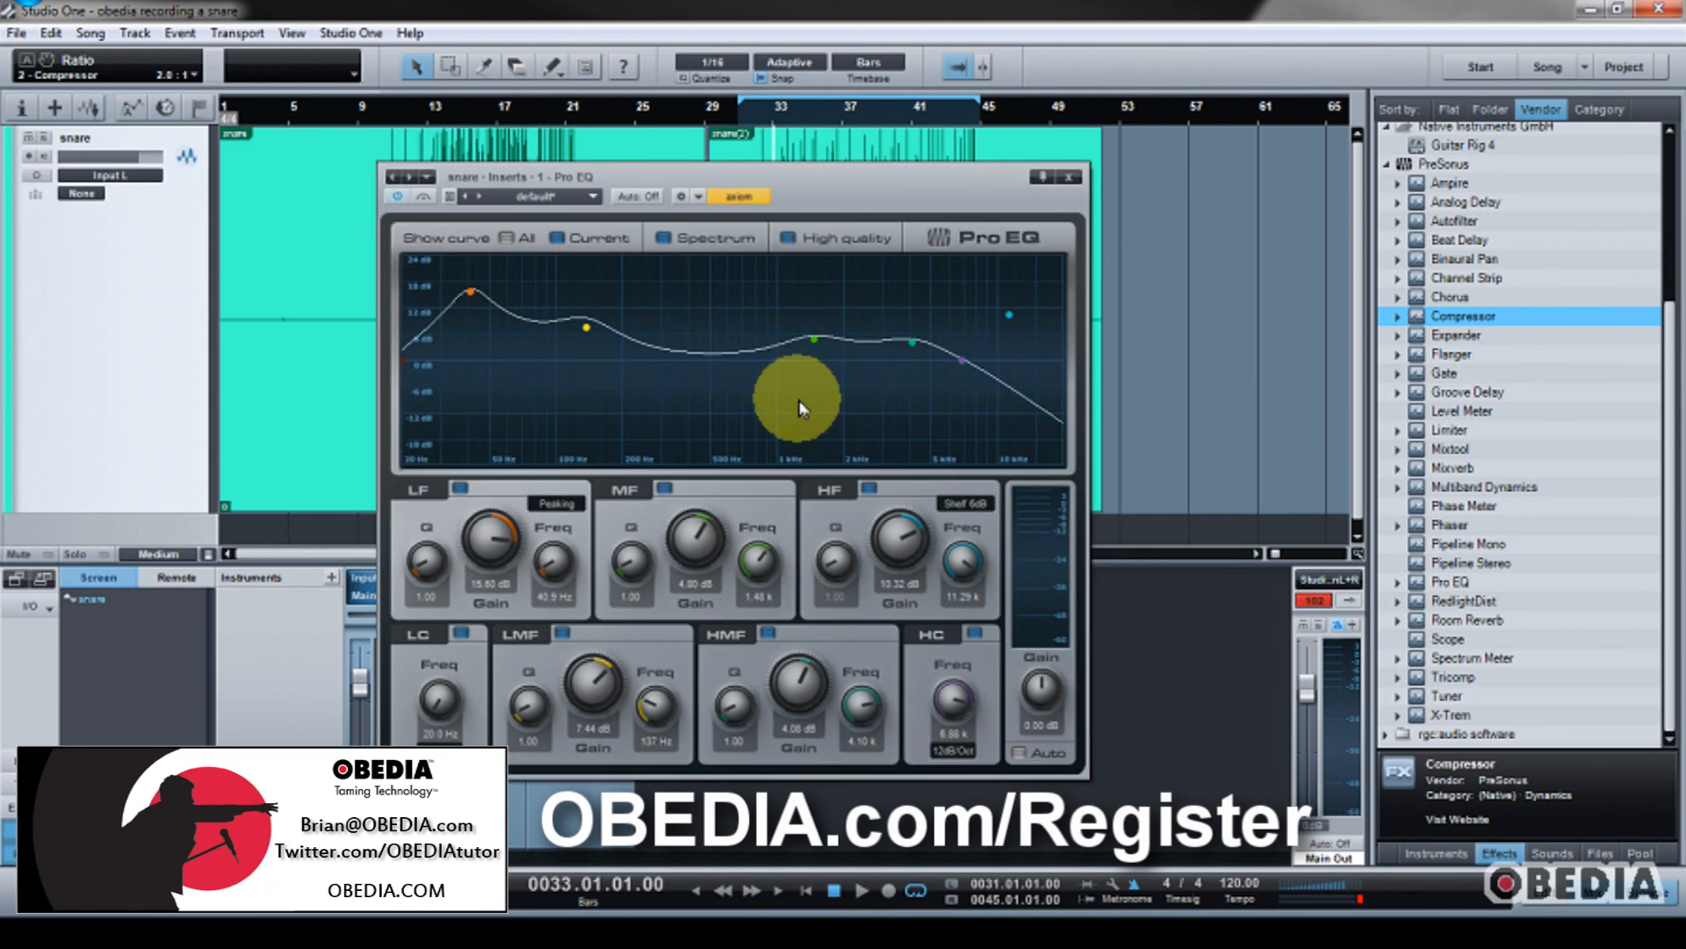
pyautogui.click(808, 242)
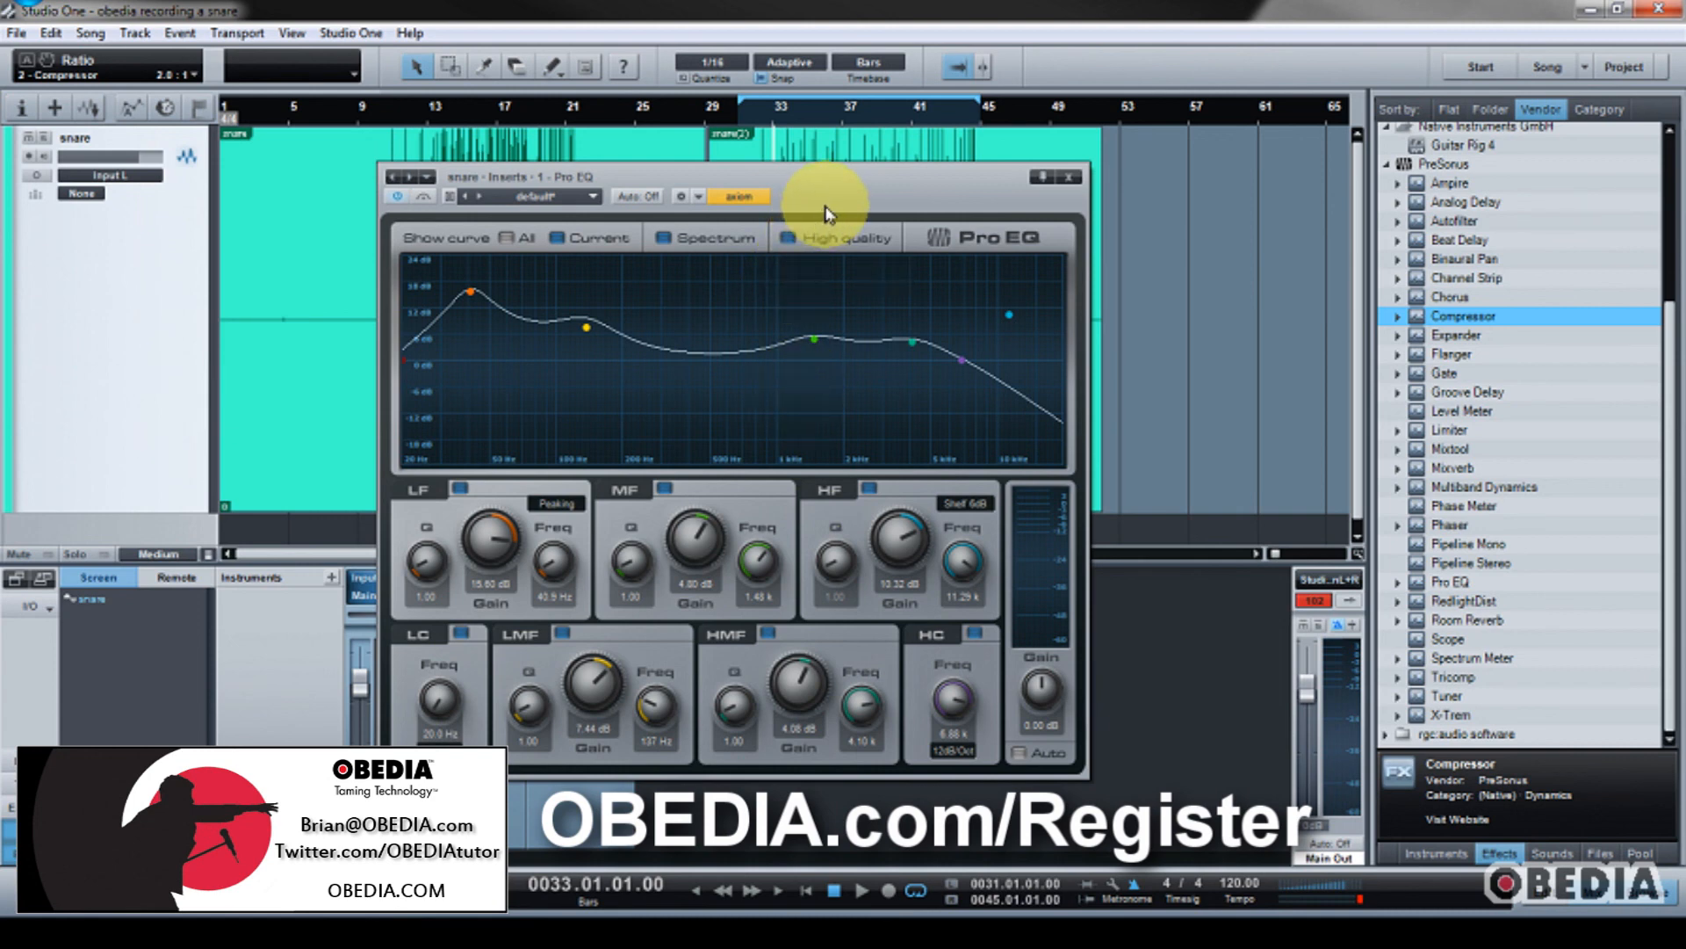